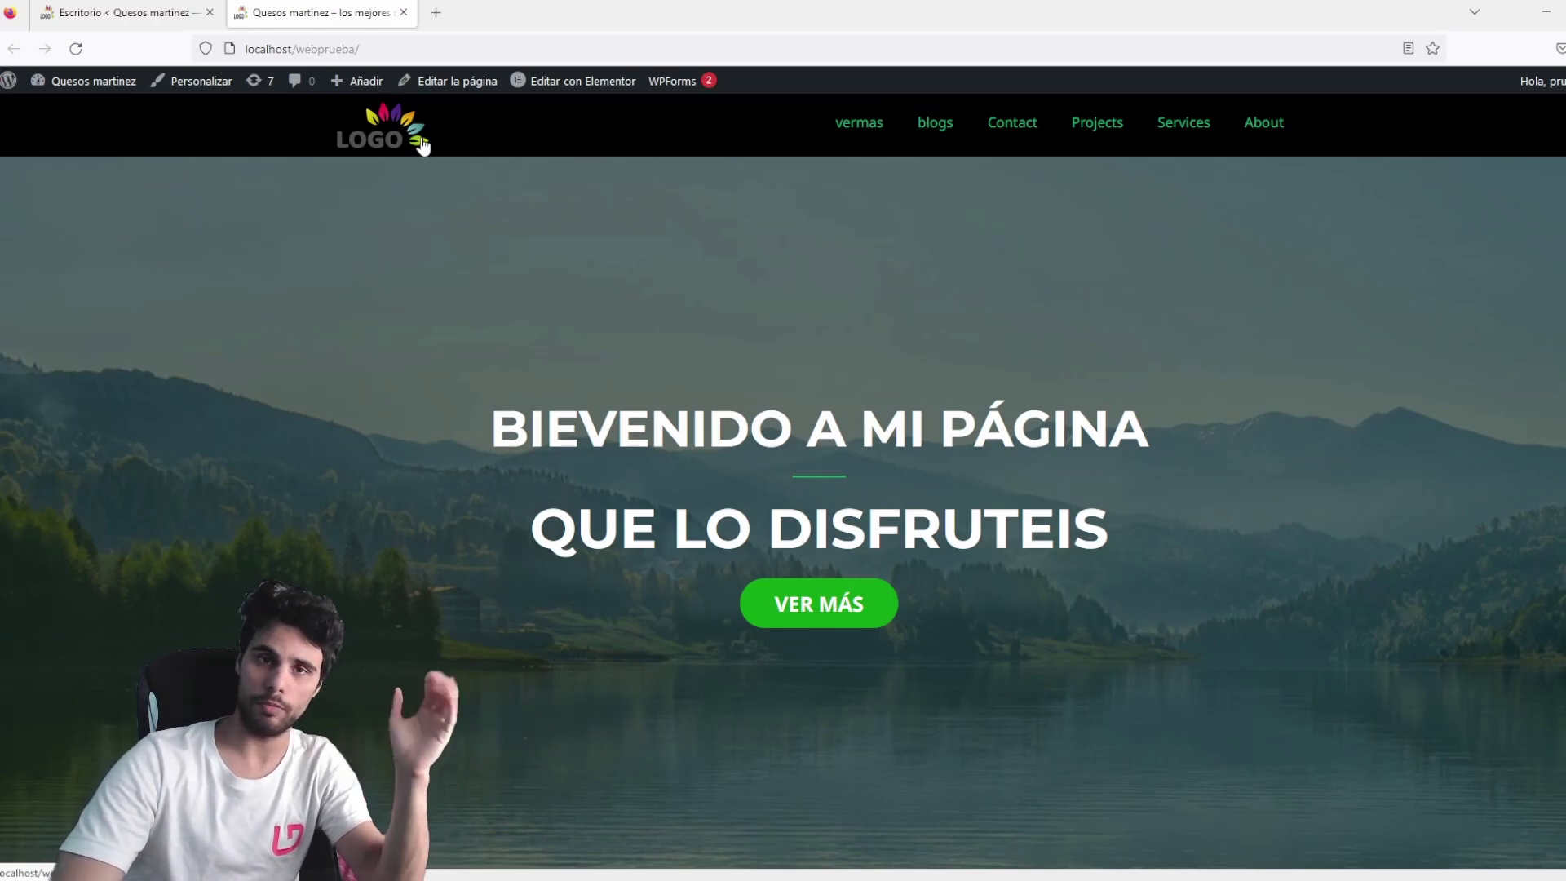
# Scroll through the 'BIEVENIDO A MI PÁGINA' homepage, then switch to the Escritorio dashboard tab.
pyautogui.scroll(-10, 462, 259)
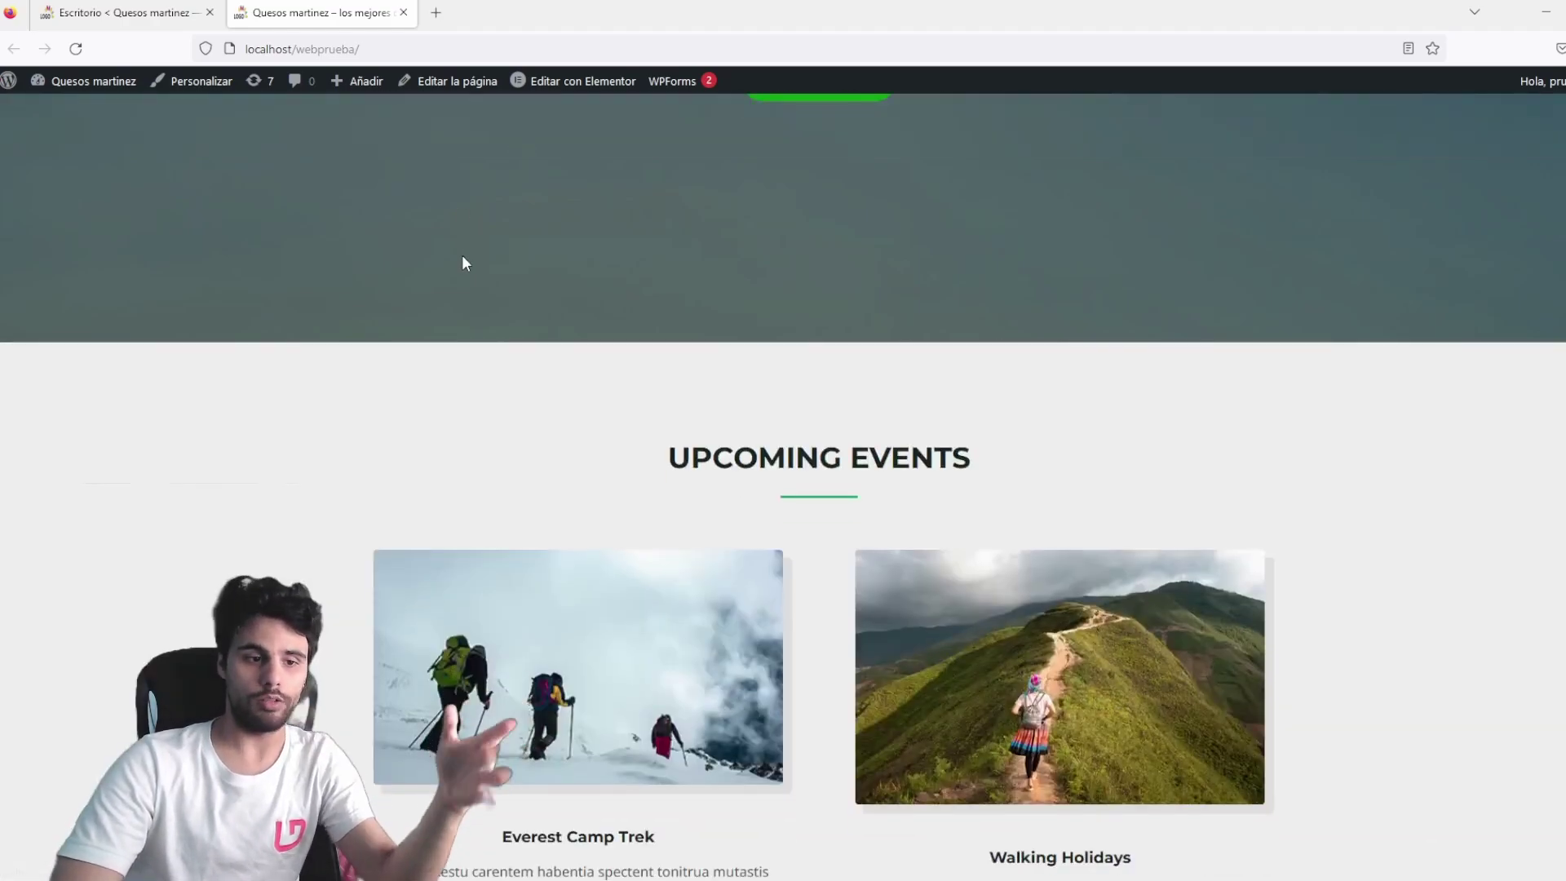
pyautogui.scroll(-8, 462, 261)
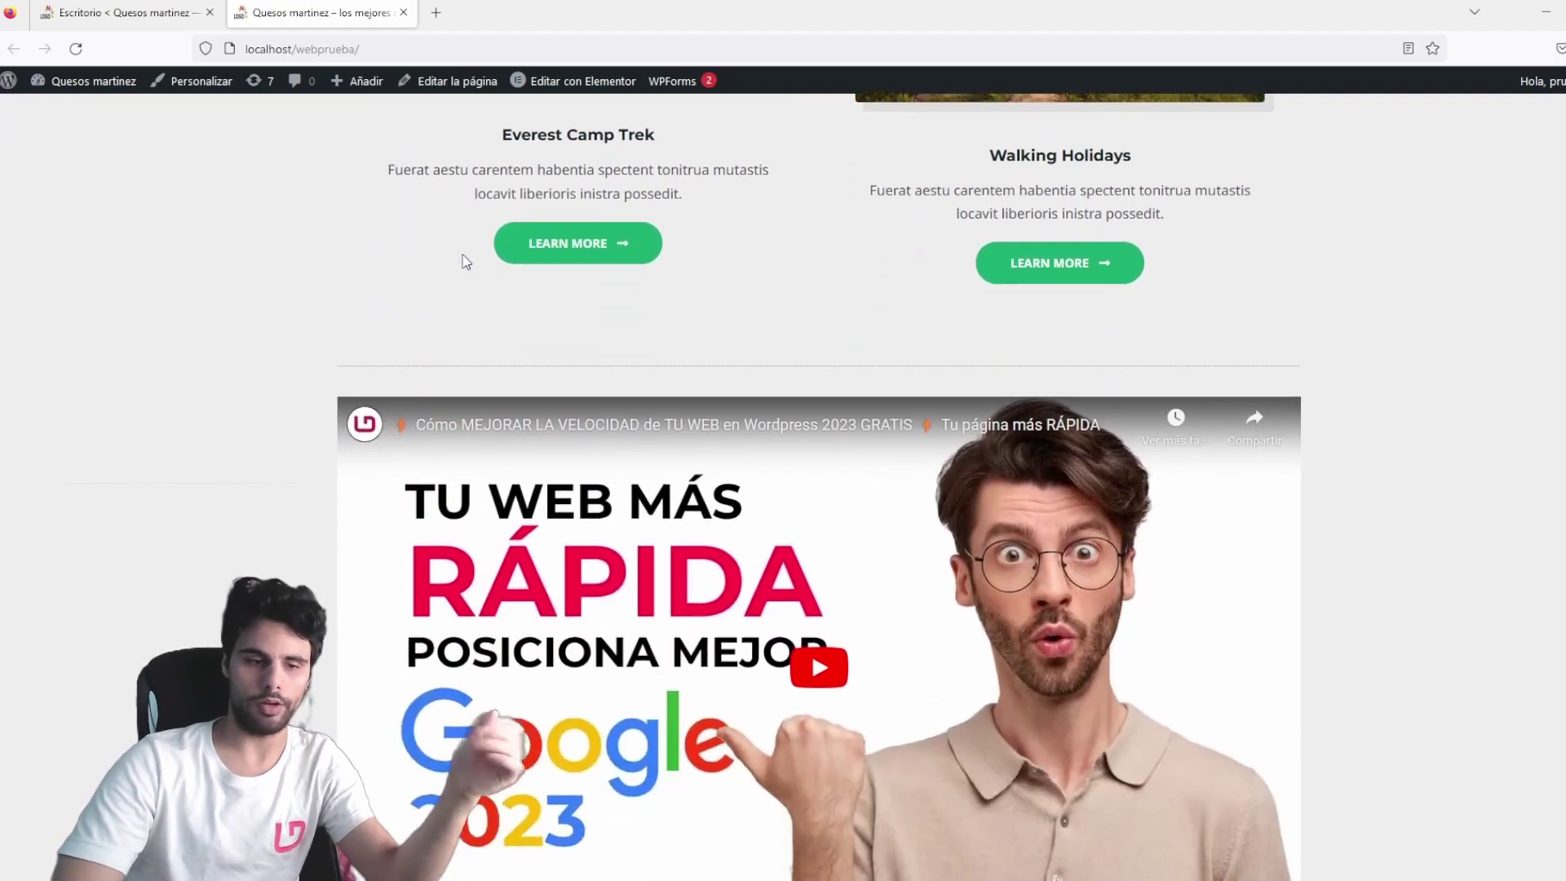
pyautogui.scroll(-13, 461, 289)
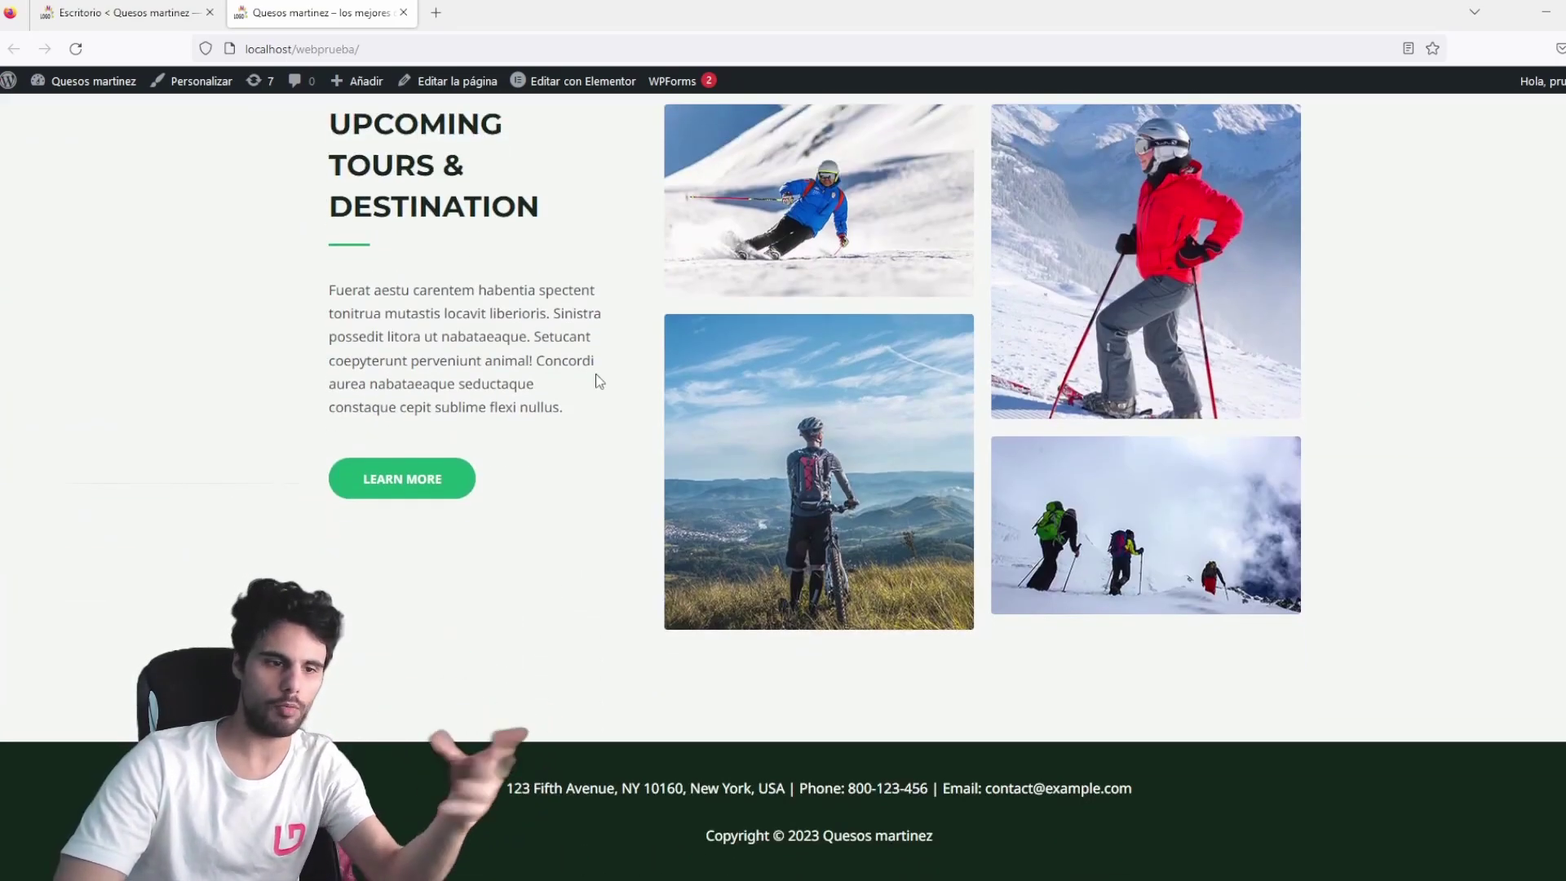
pyautogui.scroll(15, 479, 354)
pyautogui.scroll(12, 479, 346)
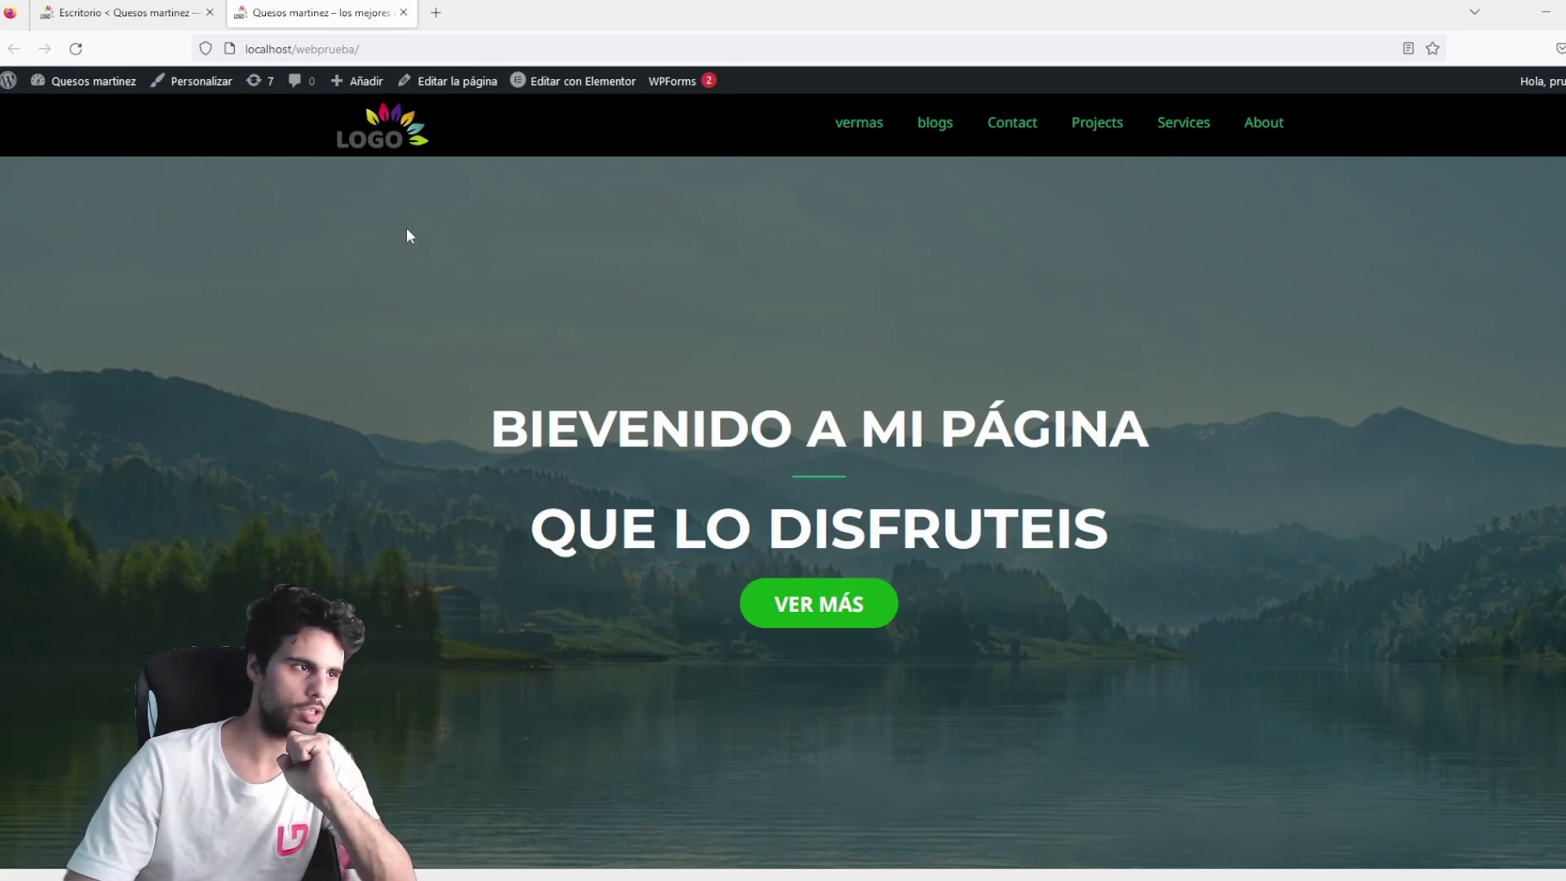
pyautogui.hotkey('ctrl', 'Tab')
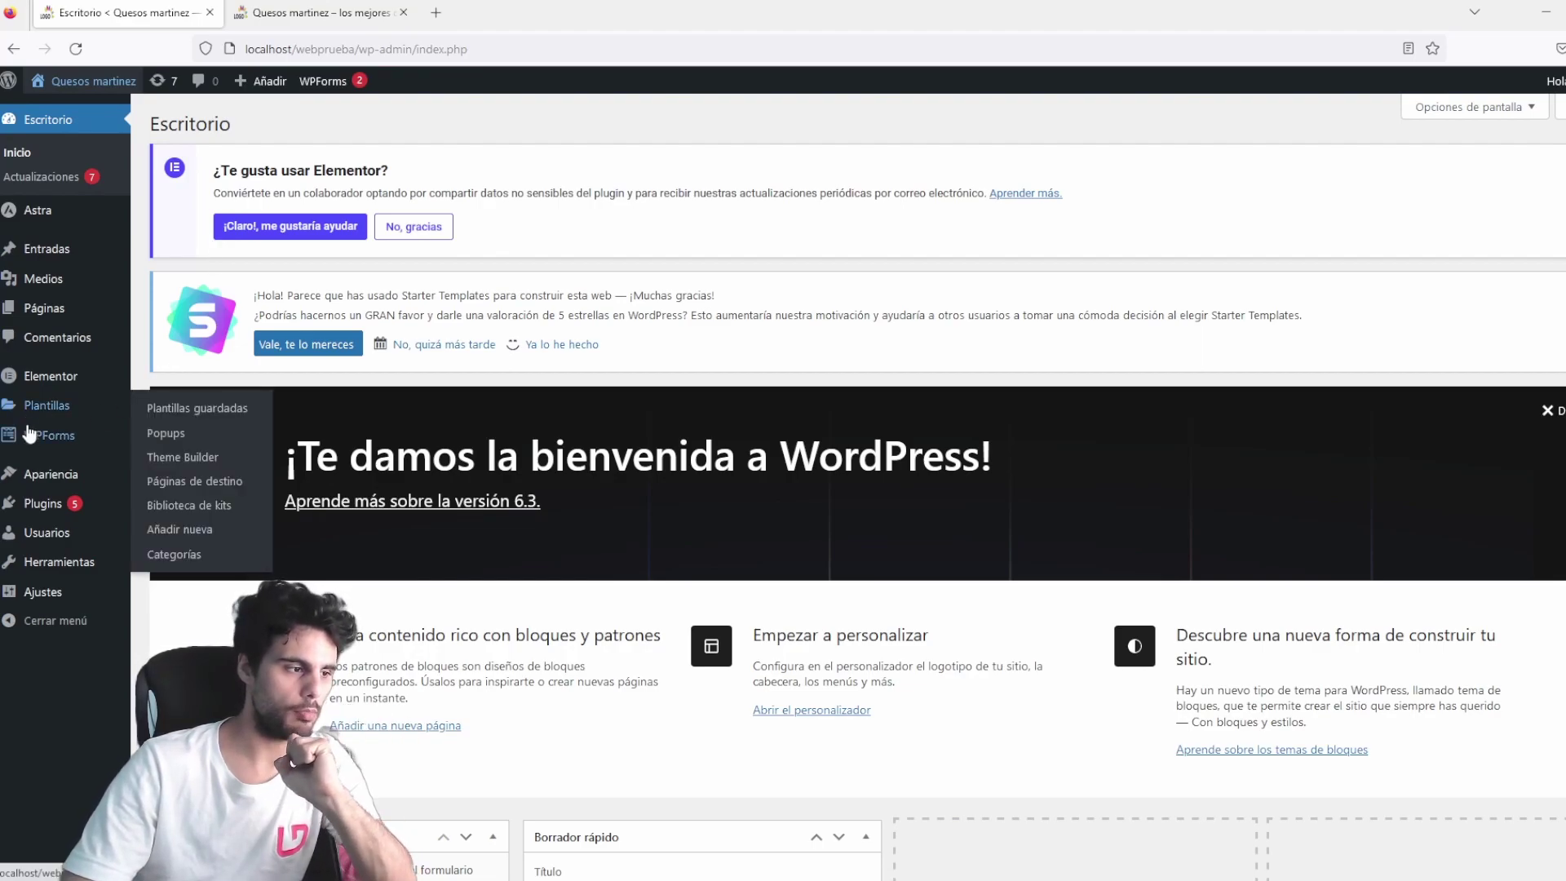
# Search plugins for 'gdpr' and install CookieYes GDPR Cookie Consent.
pyautogui.click(42, 503)
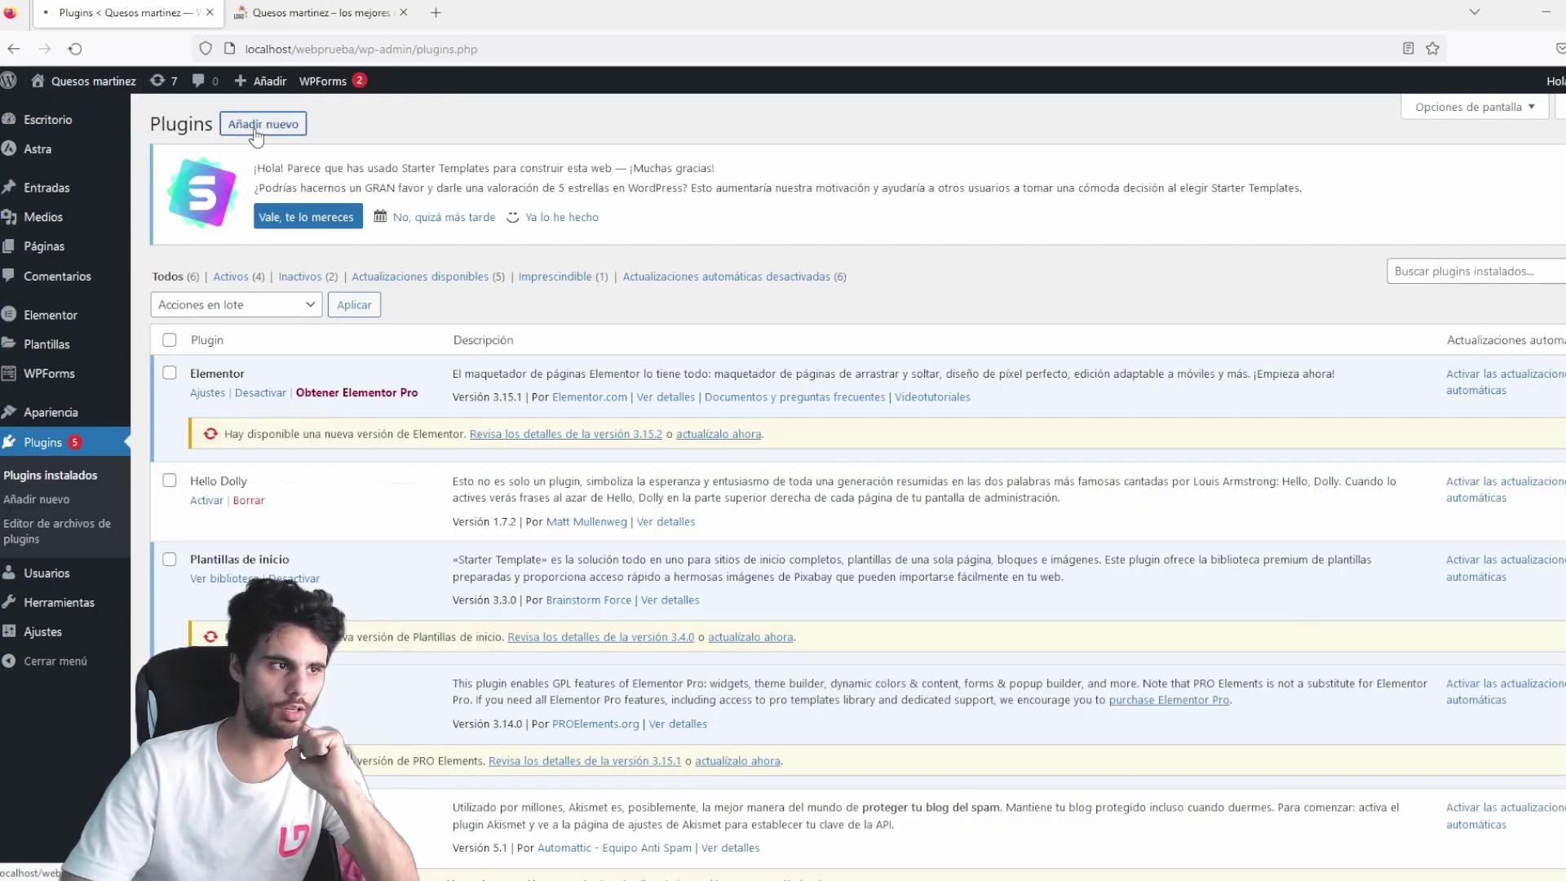
pyautogui.click(262, 124)
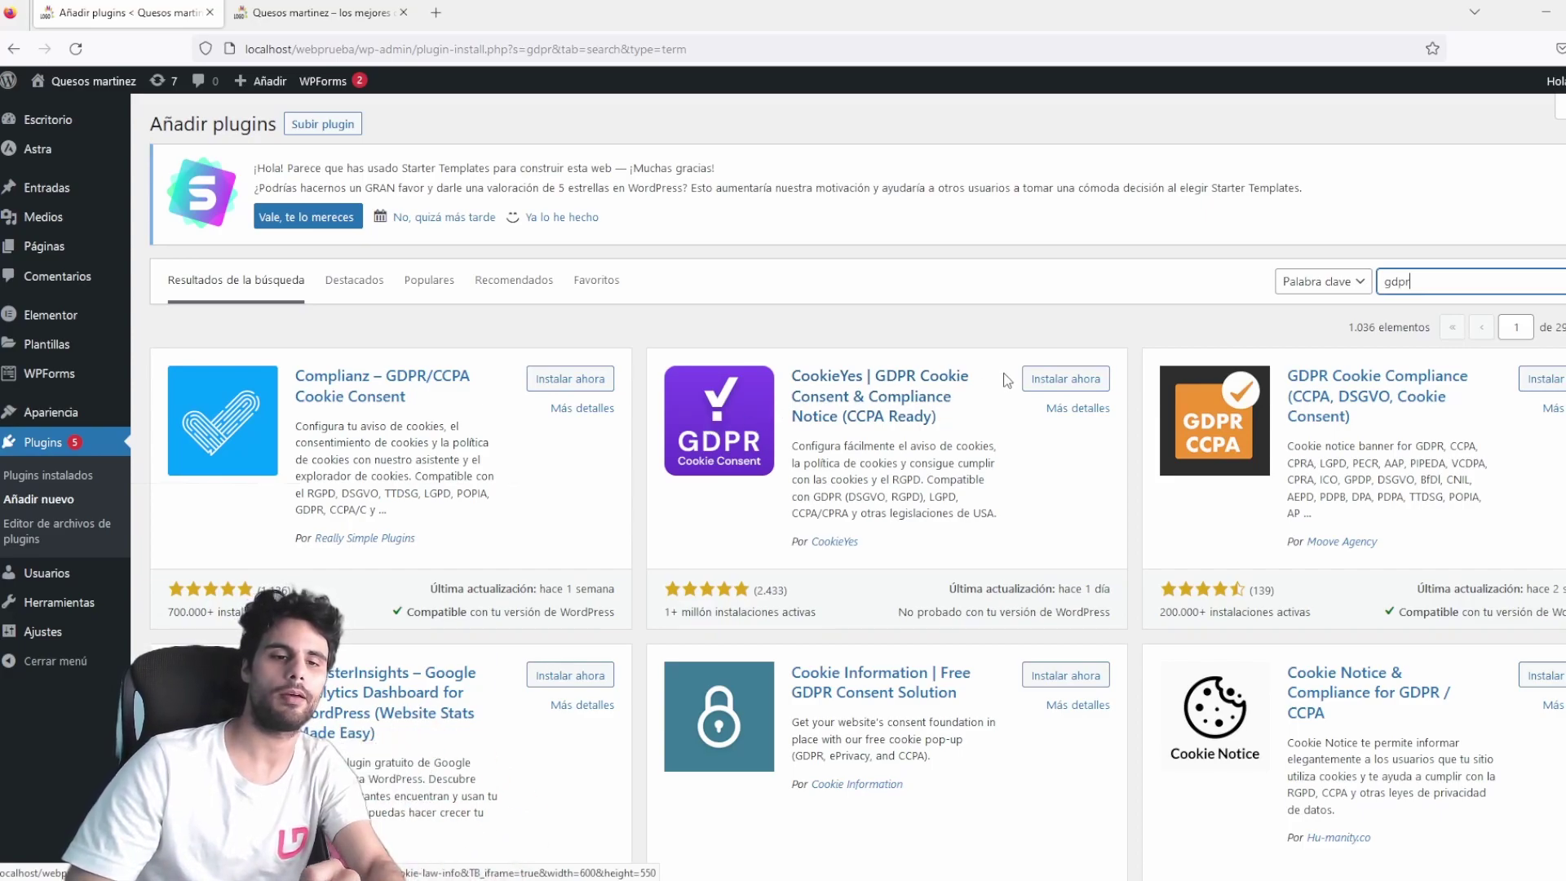
pyautogui.click(1045, 380)
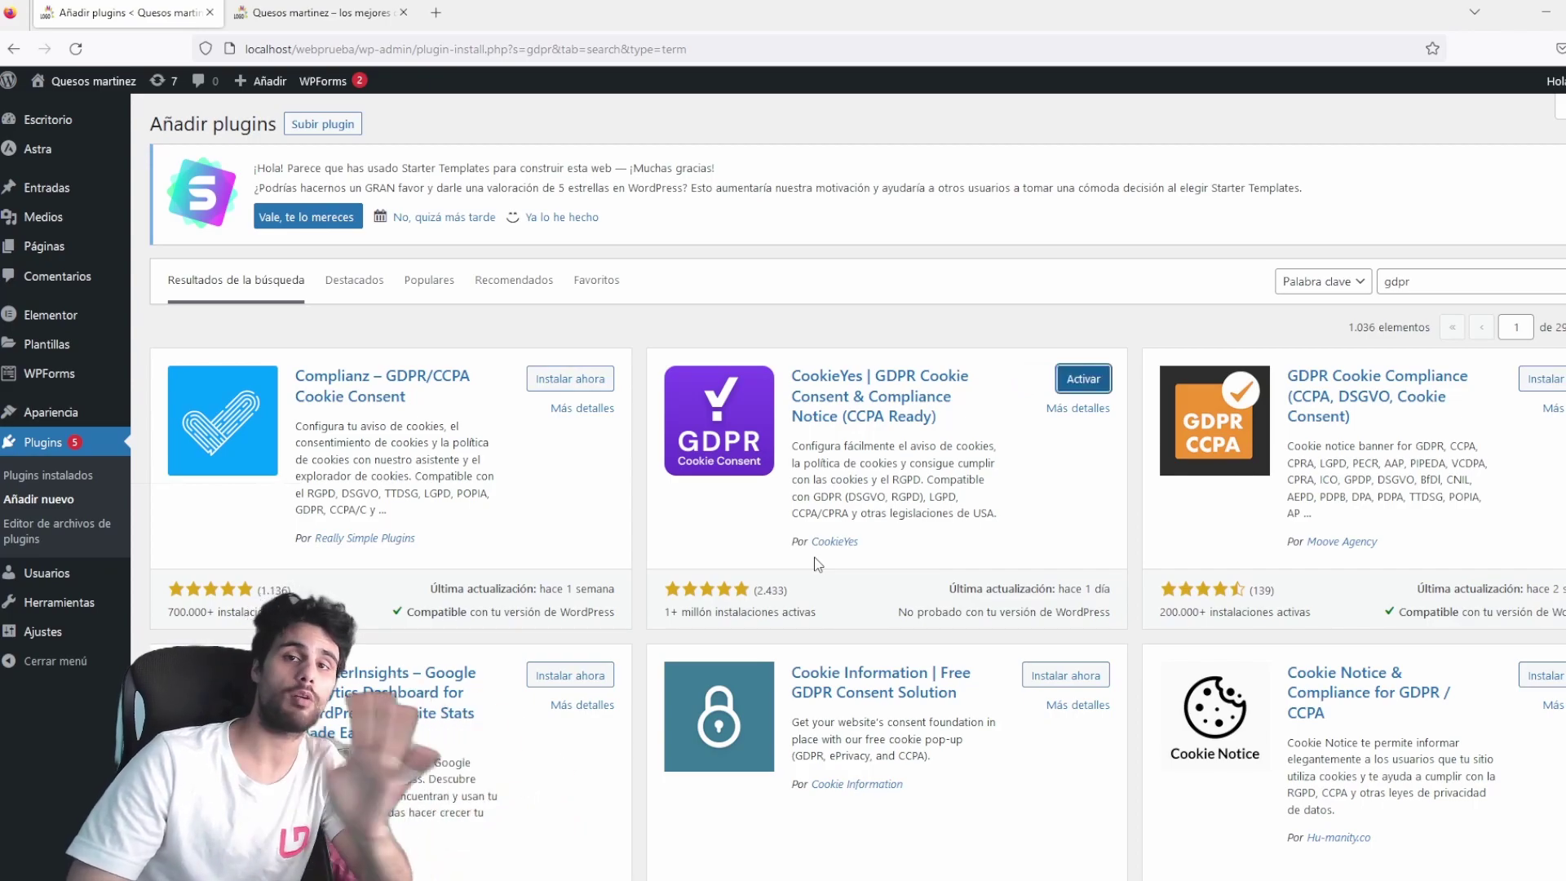
# Activate CookieYes and open its Banner de cookies settings from the sidebar.
pyautogui.click(1078, 384)
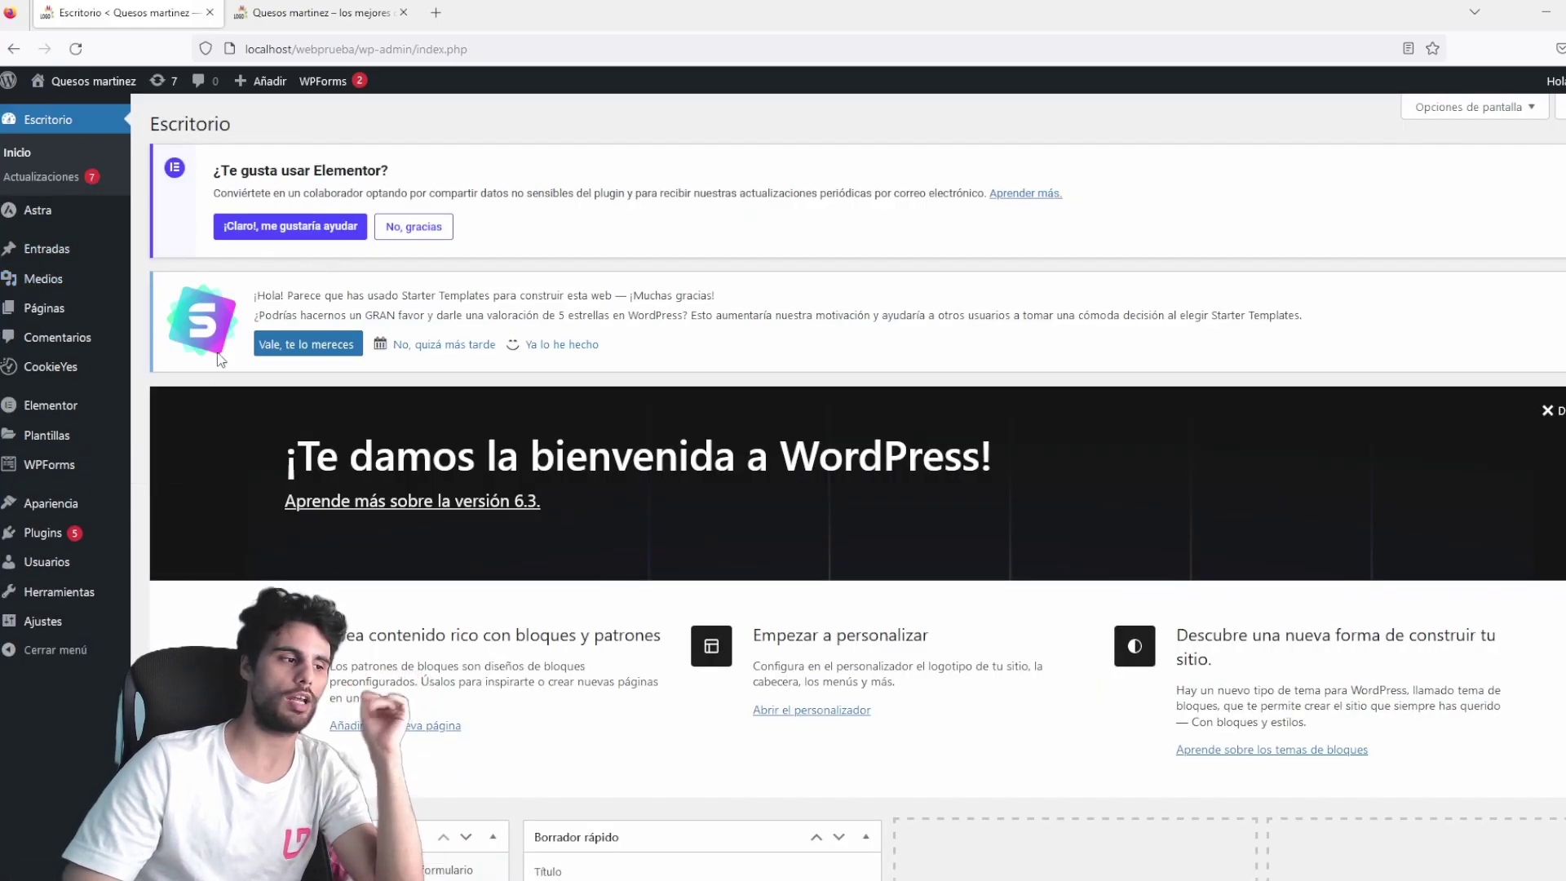
pyautogui.click(50, 368)
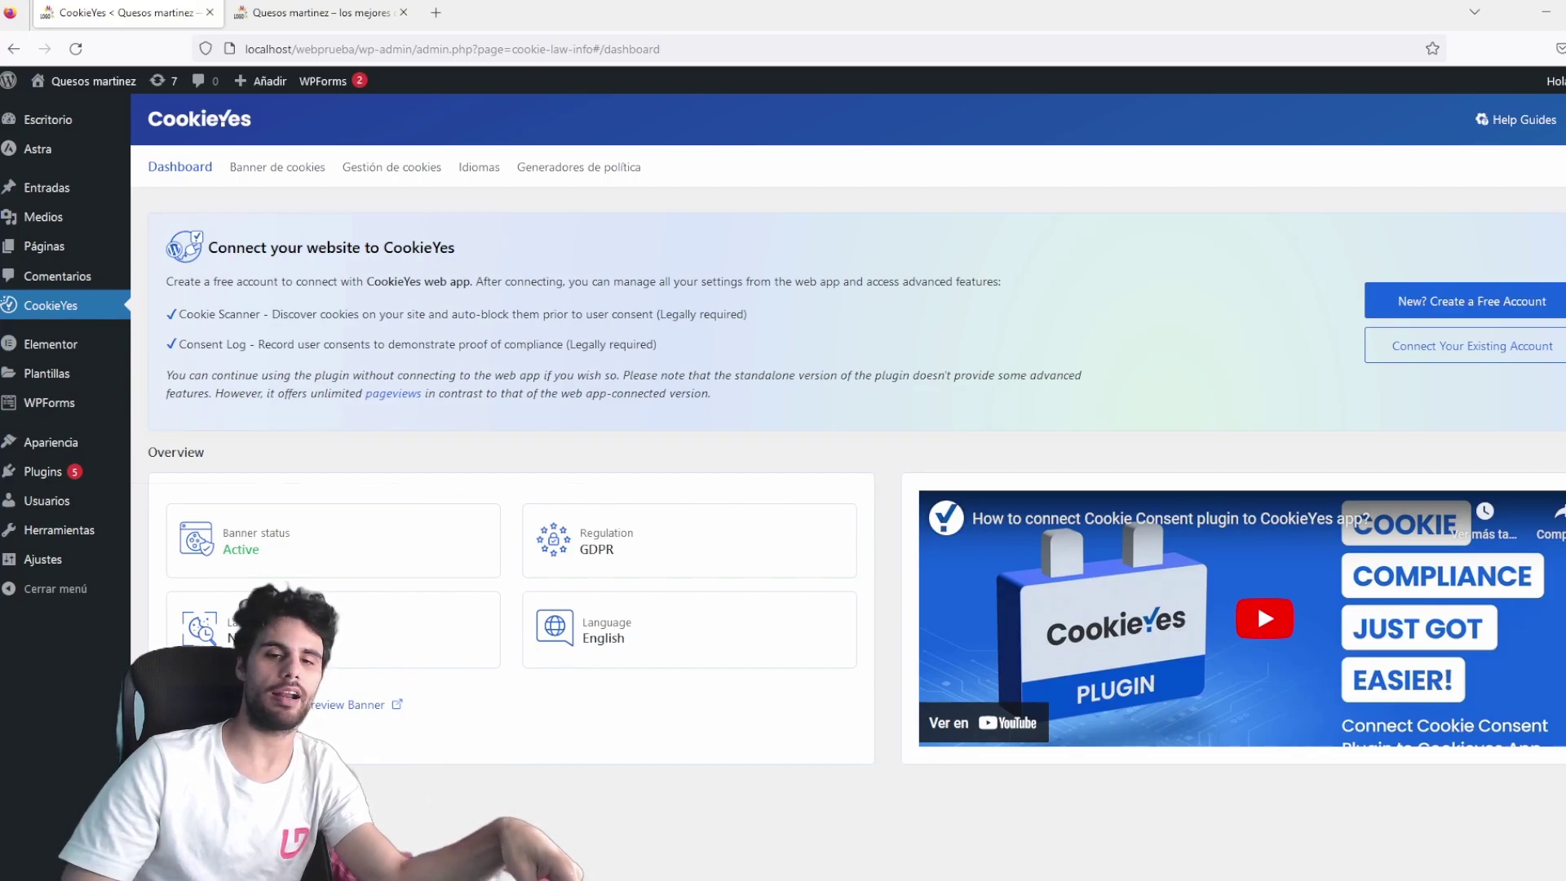
pyautogui.click(277, 166)
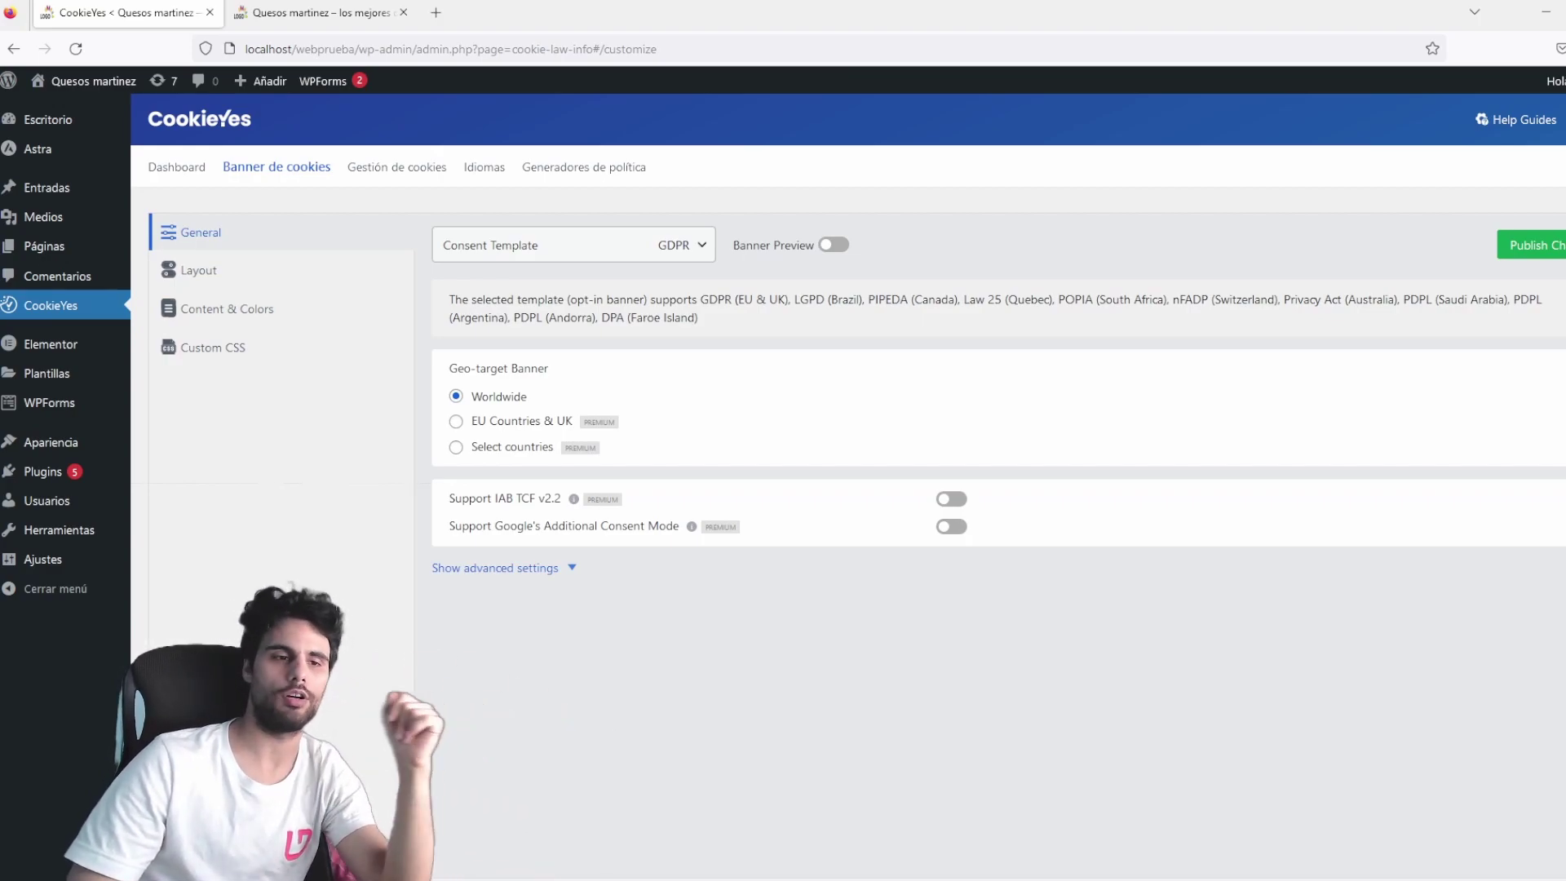
# Turn on the banner preview and pick the bottom-right Box layout after trying the others.
pyautogui.click(833, 247)
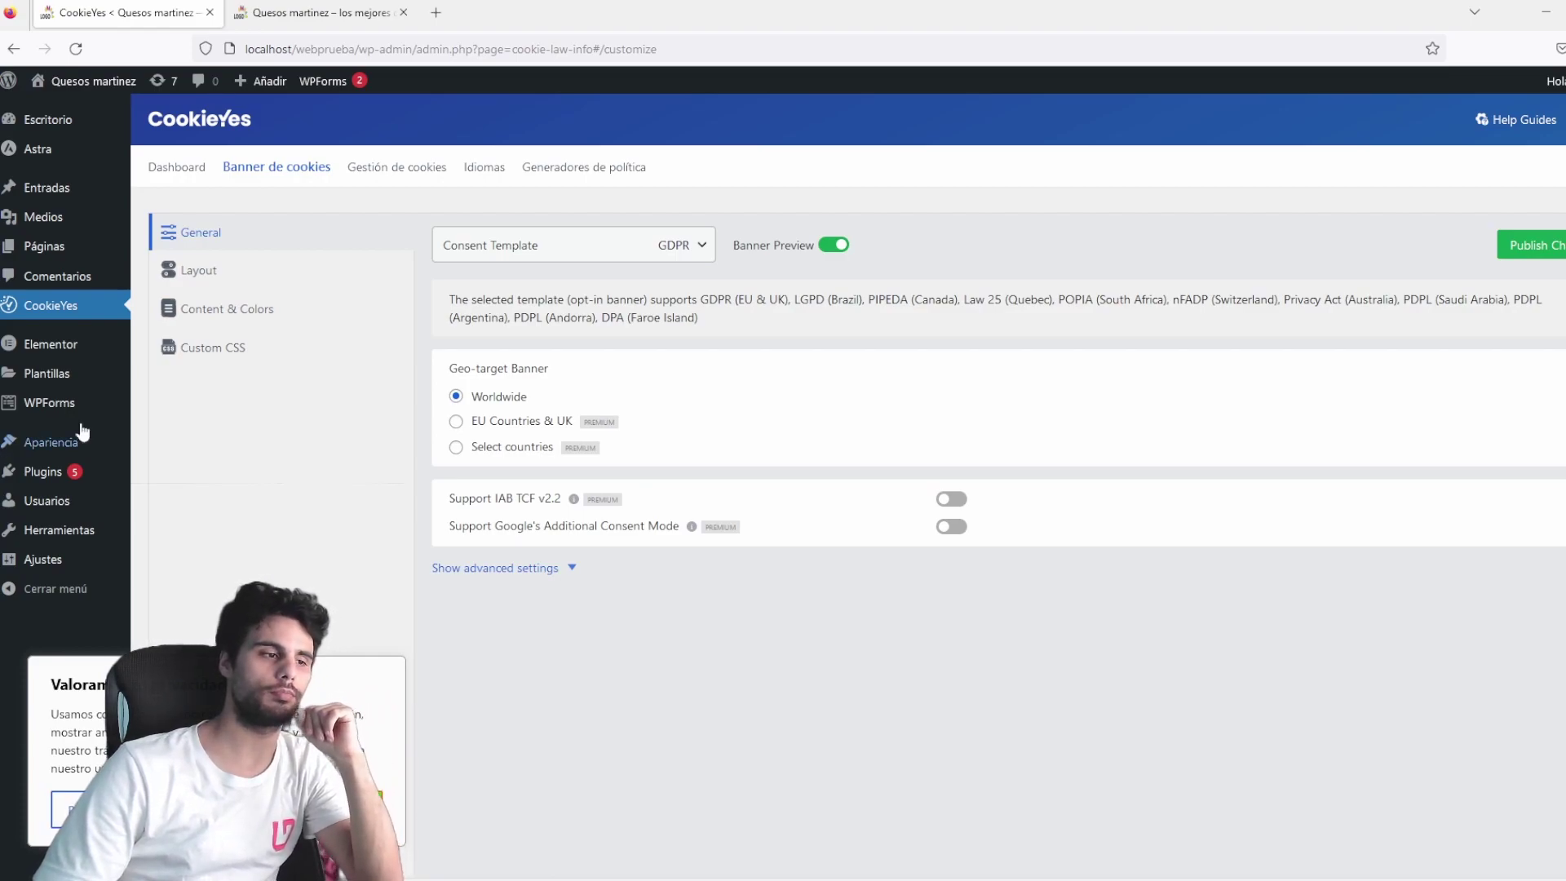
pyautogui.click(231, 277)
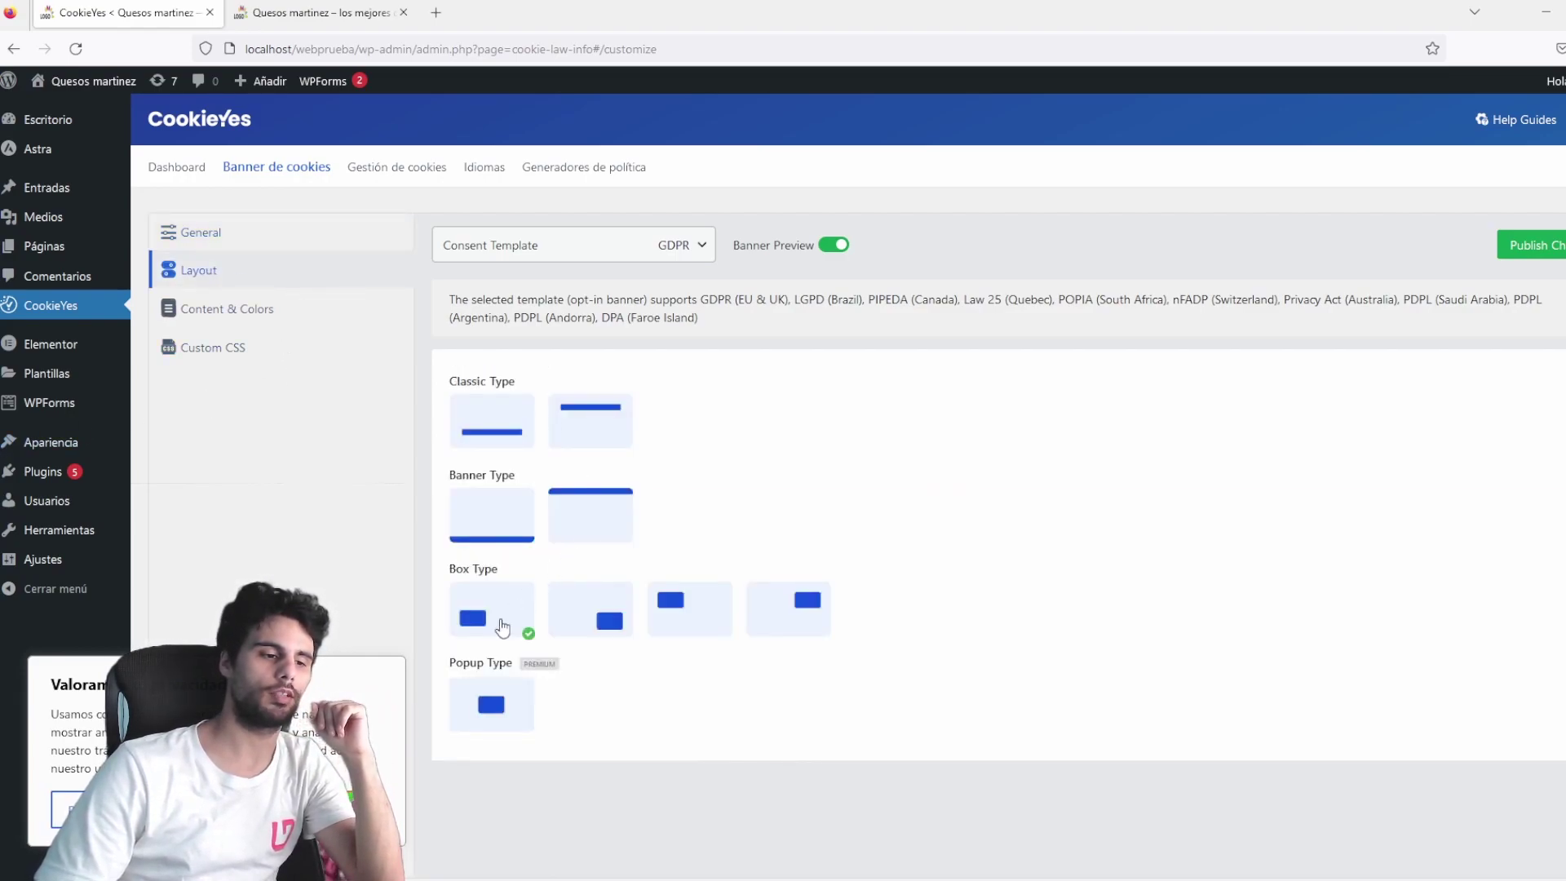
pyautogui.click(490, 418)
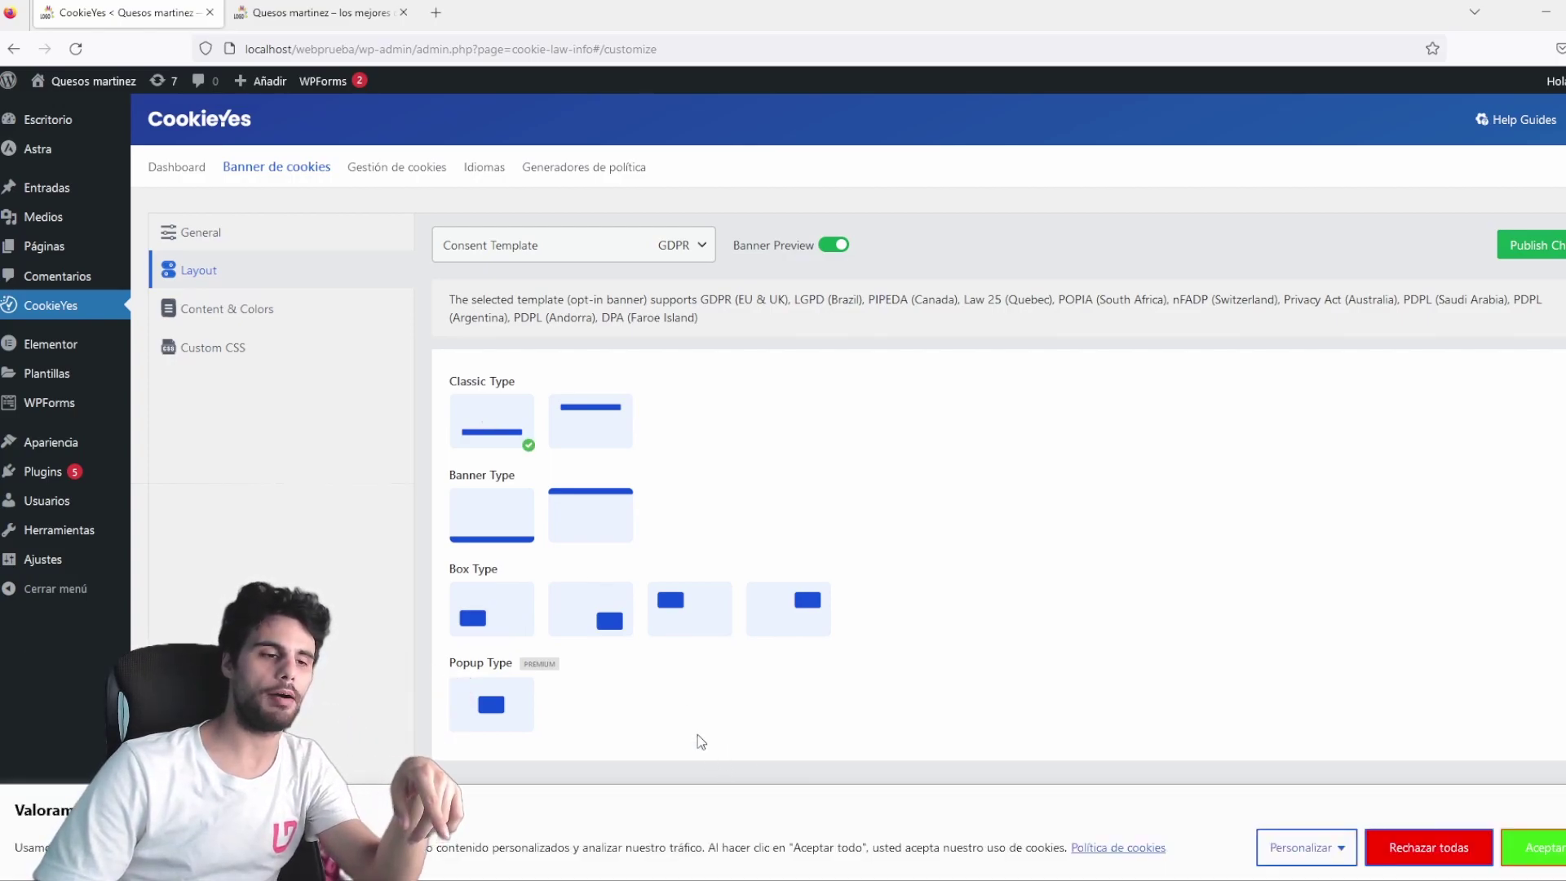
pyautogui.click(590, 428)
pyautogui.click(496, 615)
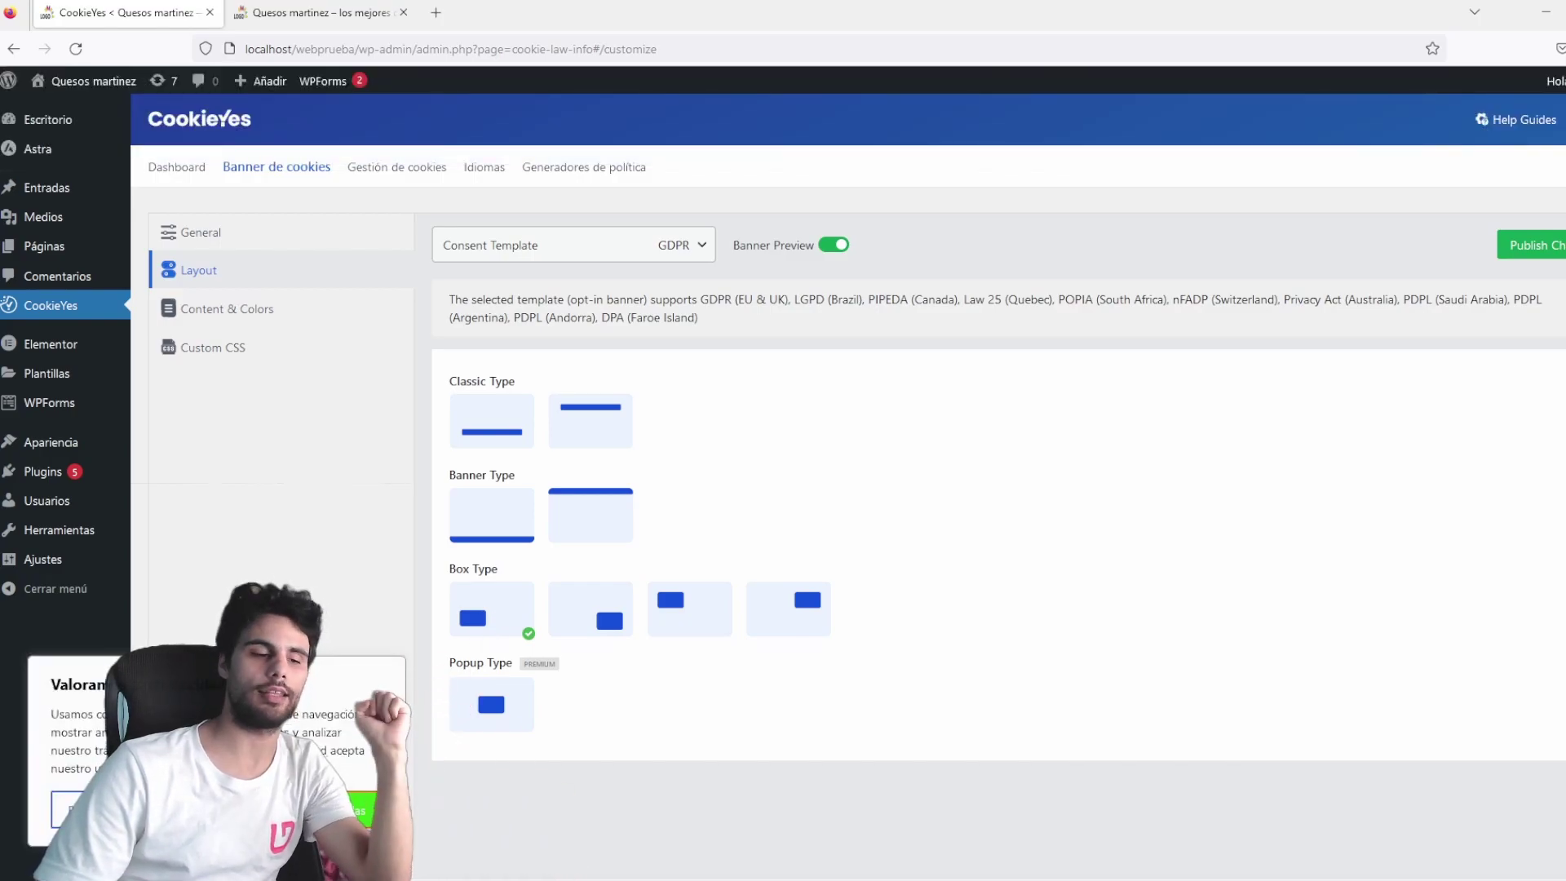
pyautogui.click(604, 624)
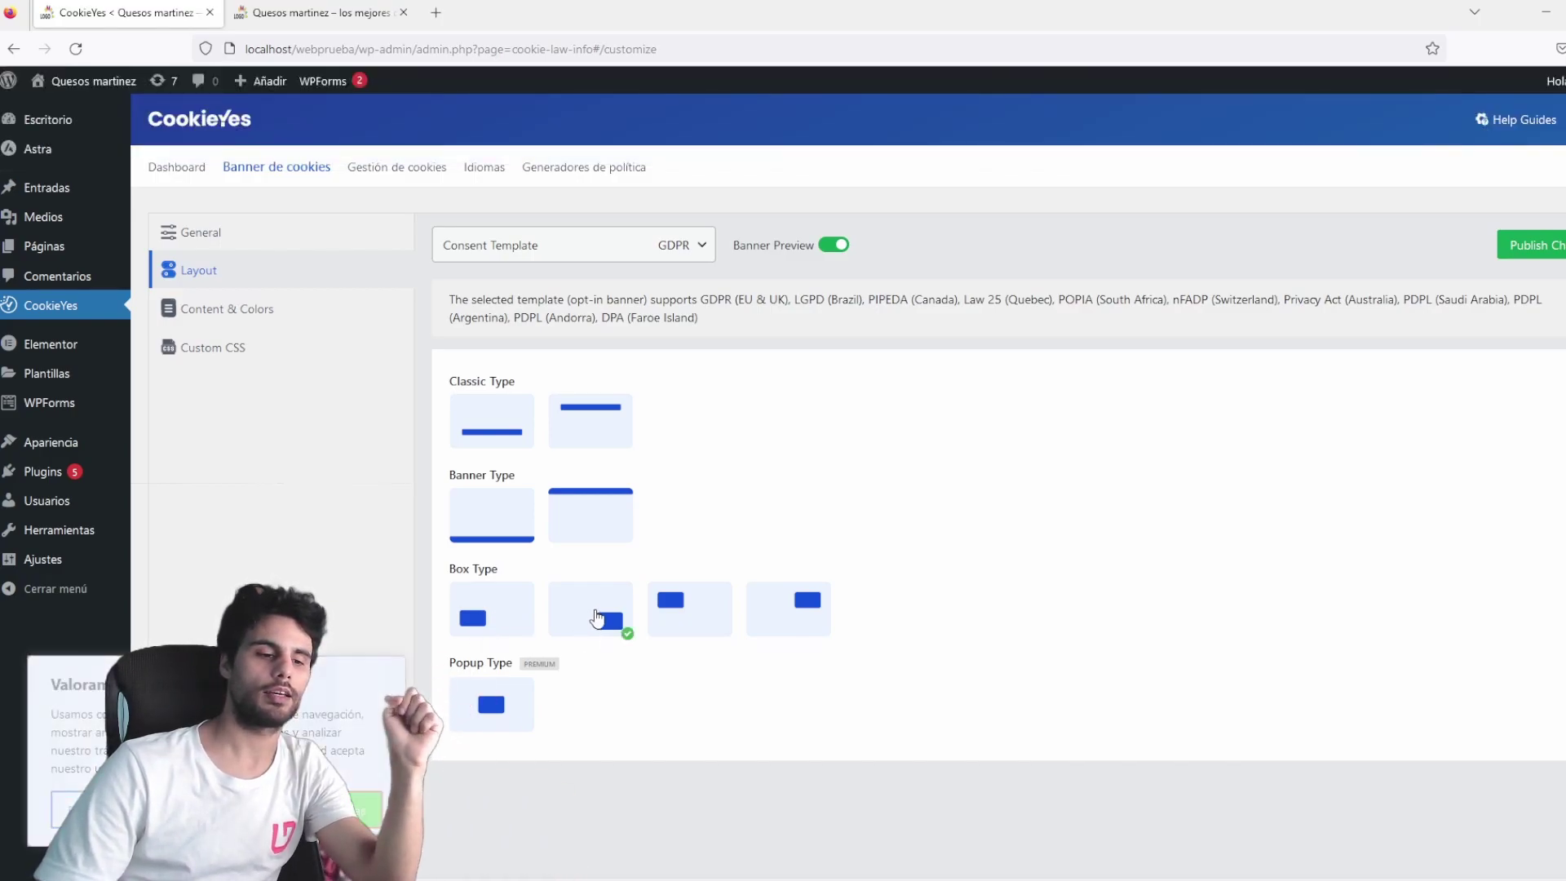
pyautogui.click(684, 622)
pyautogui.click(787, 624)
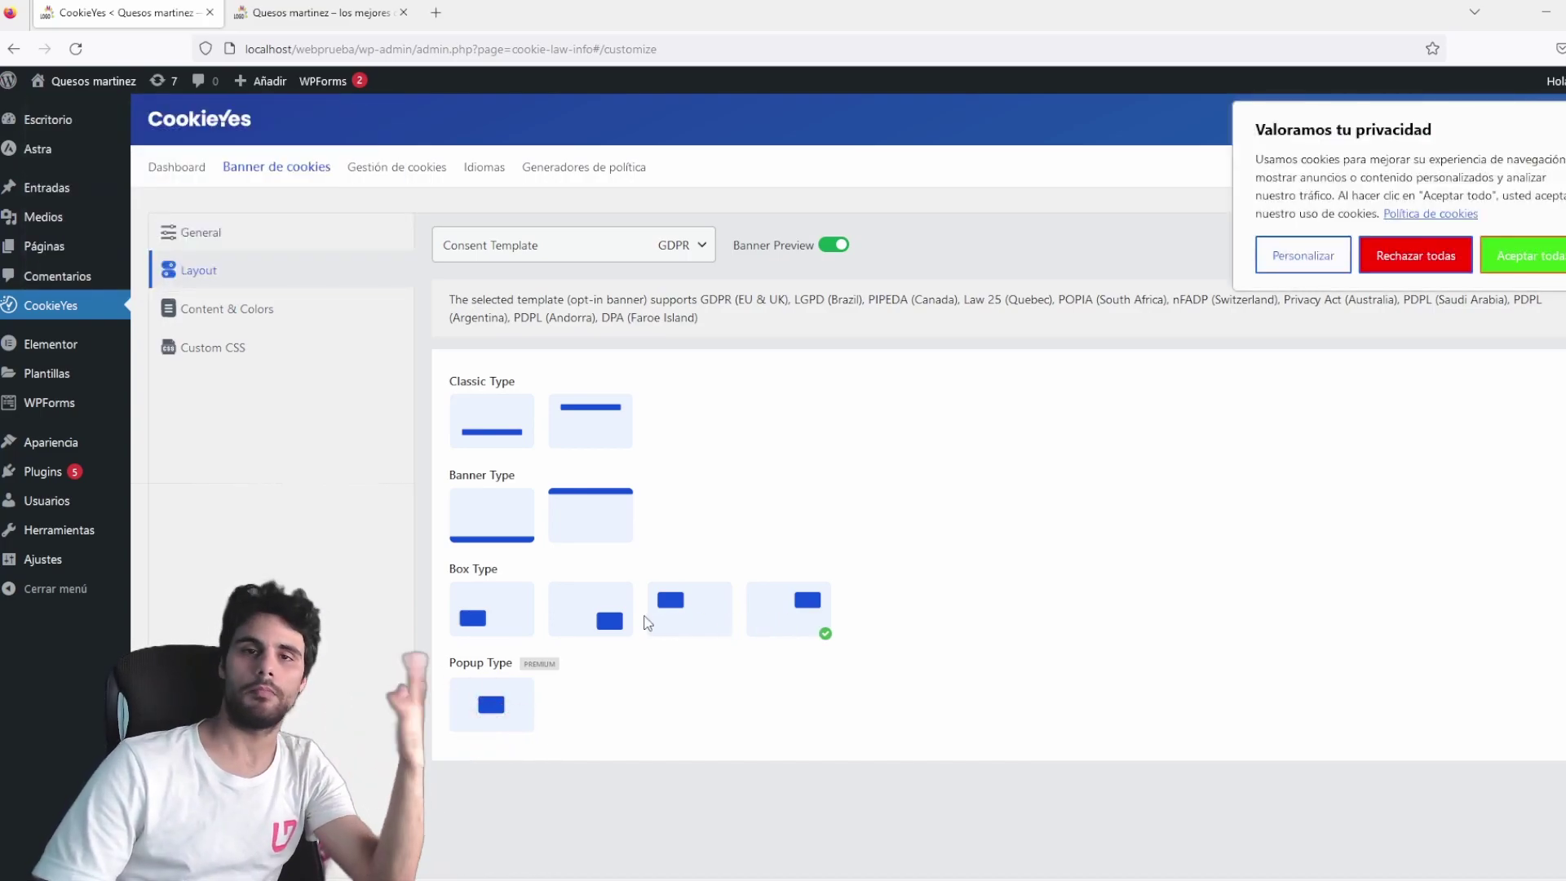
pyautogui.click(605, 622)
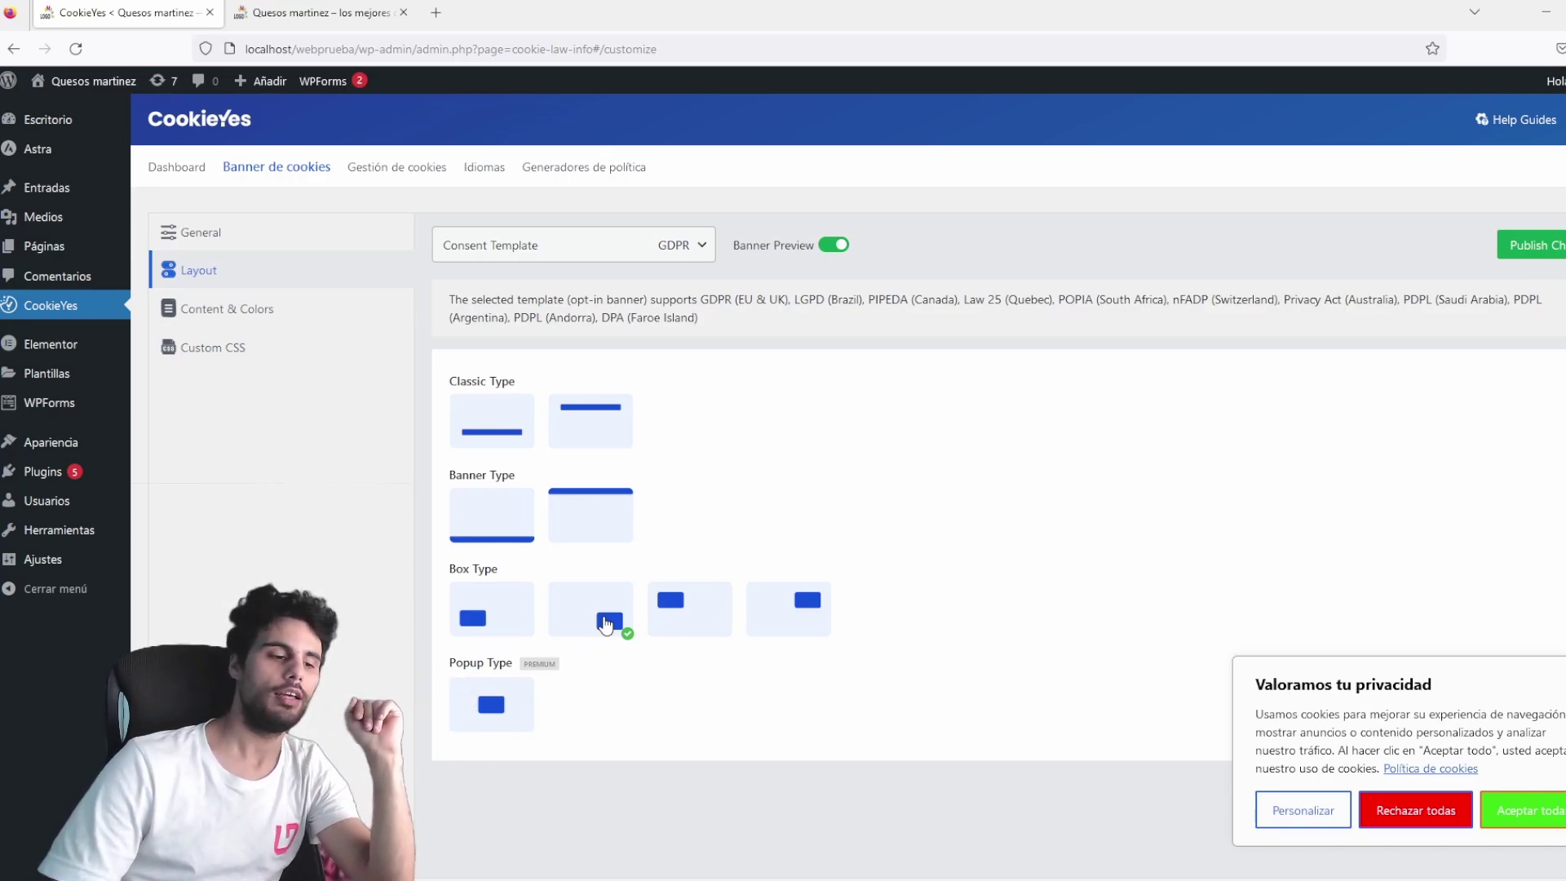
pyautogui.click(491, 706)
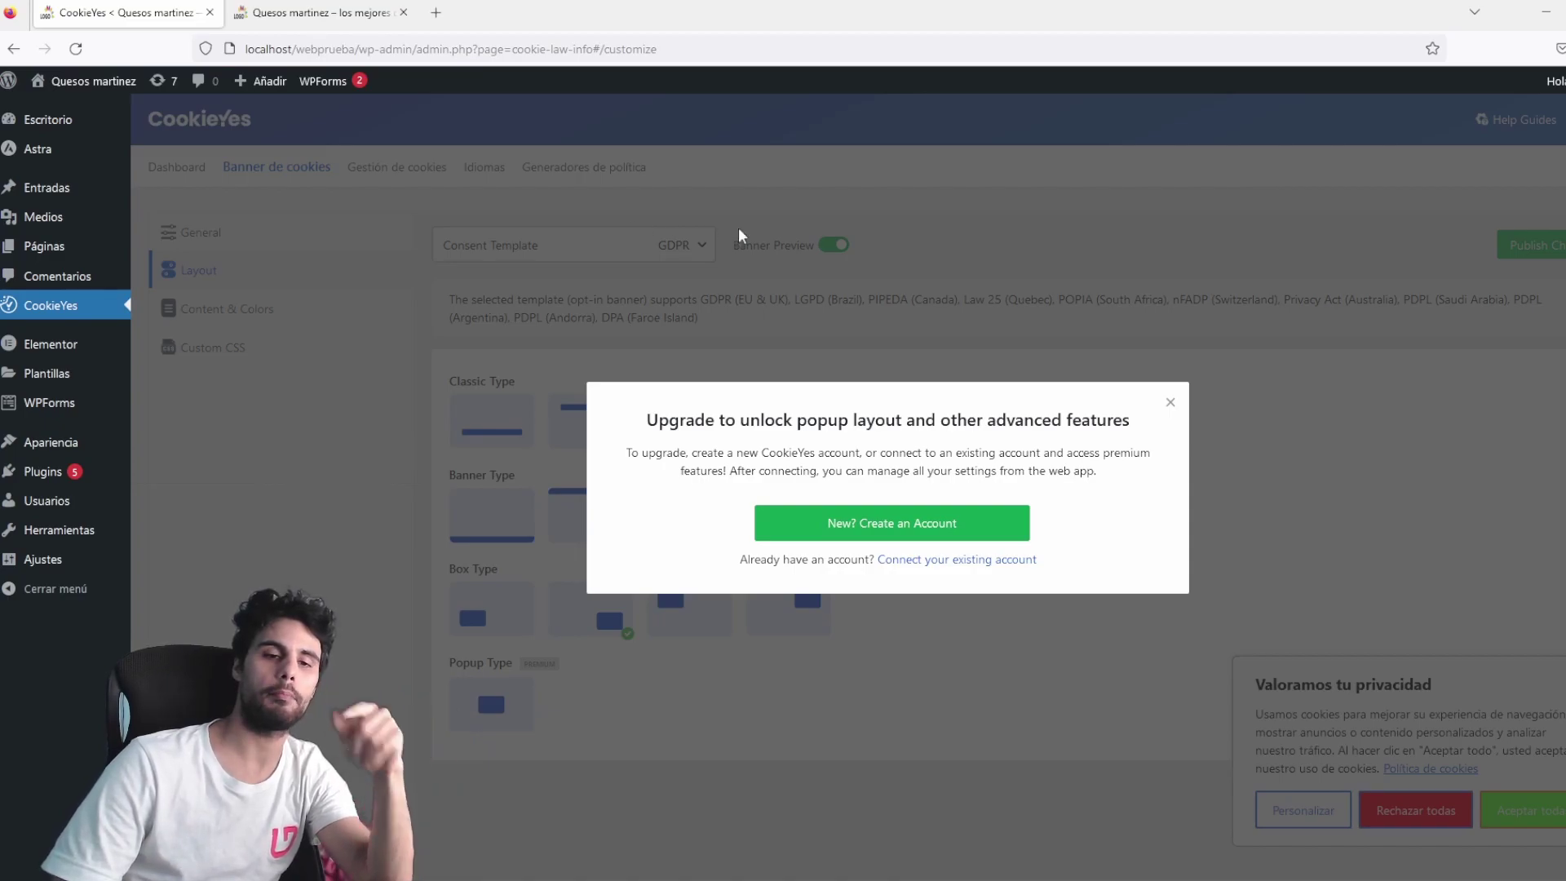
pyautogui.click(1170, 402)
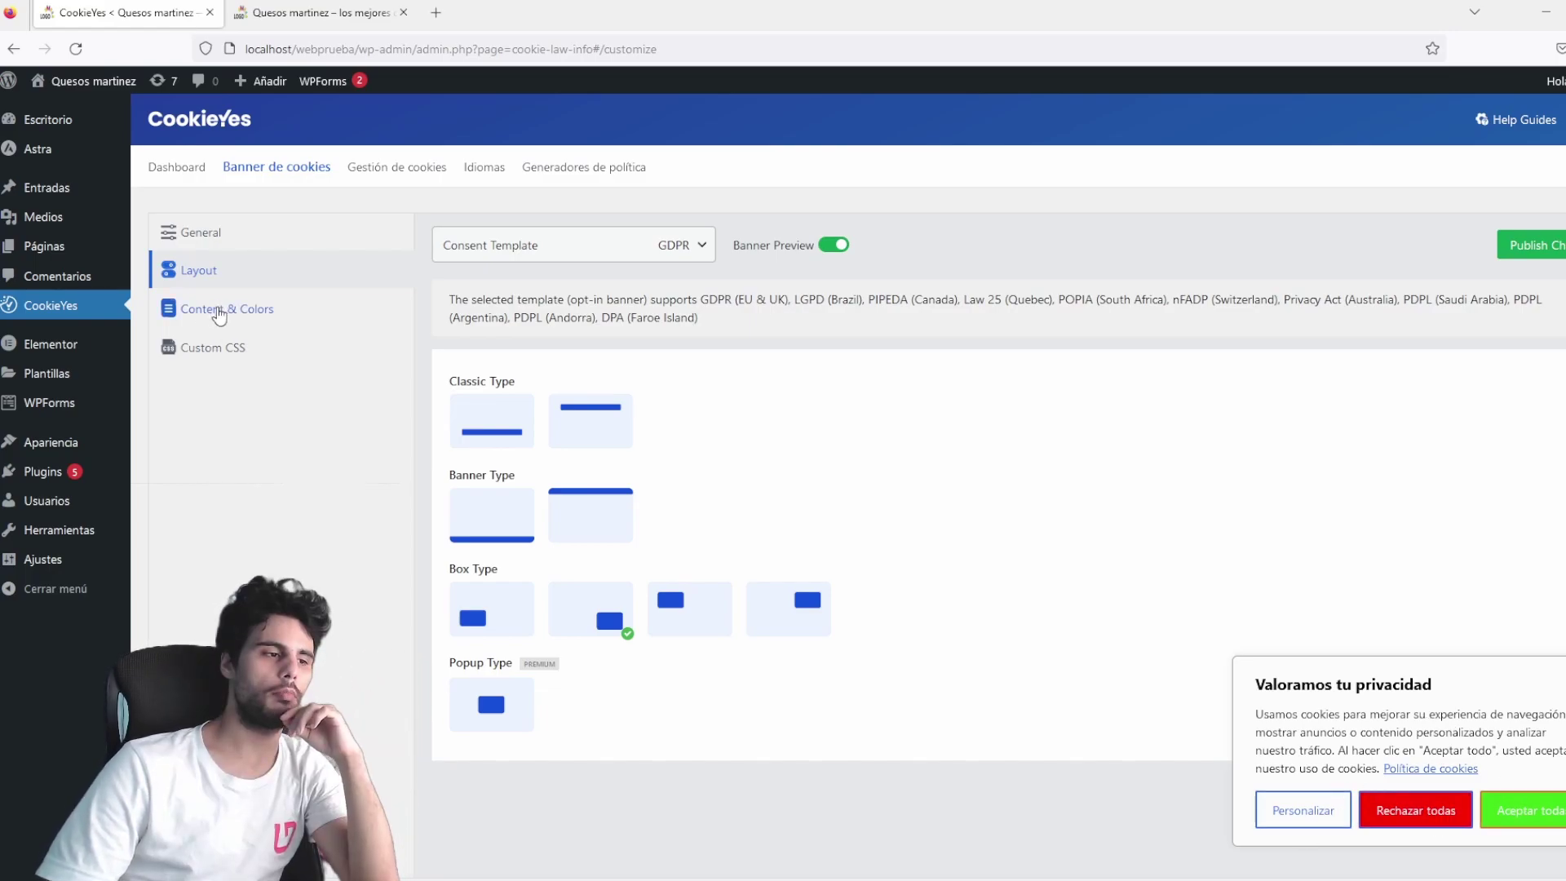
# In Content & Colors, preview Dark and Custom, then settle on the Light colour scheme.
pyautogui.click(206, 244)
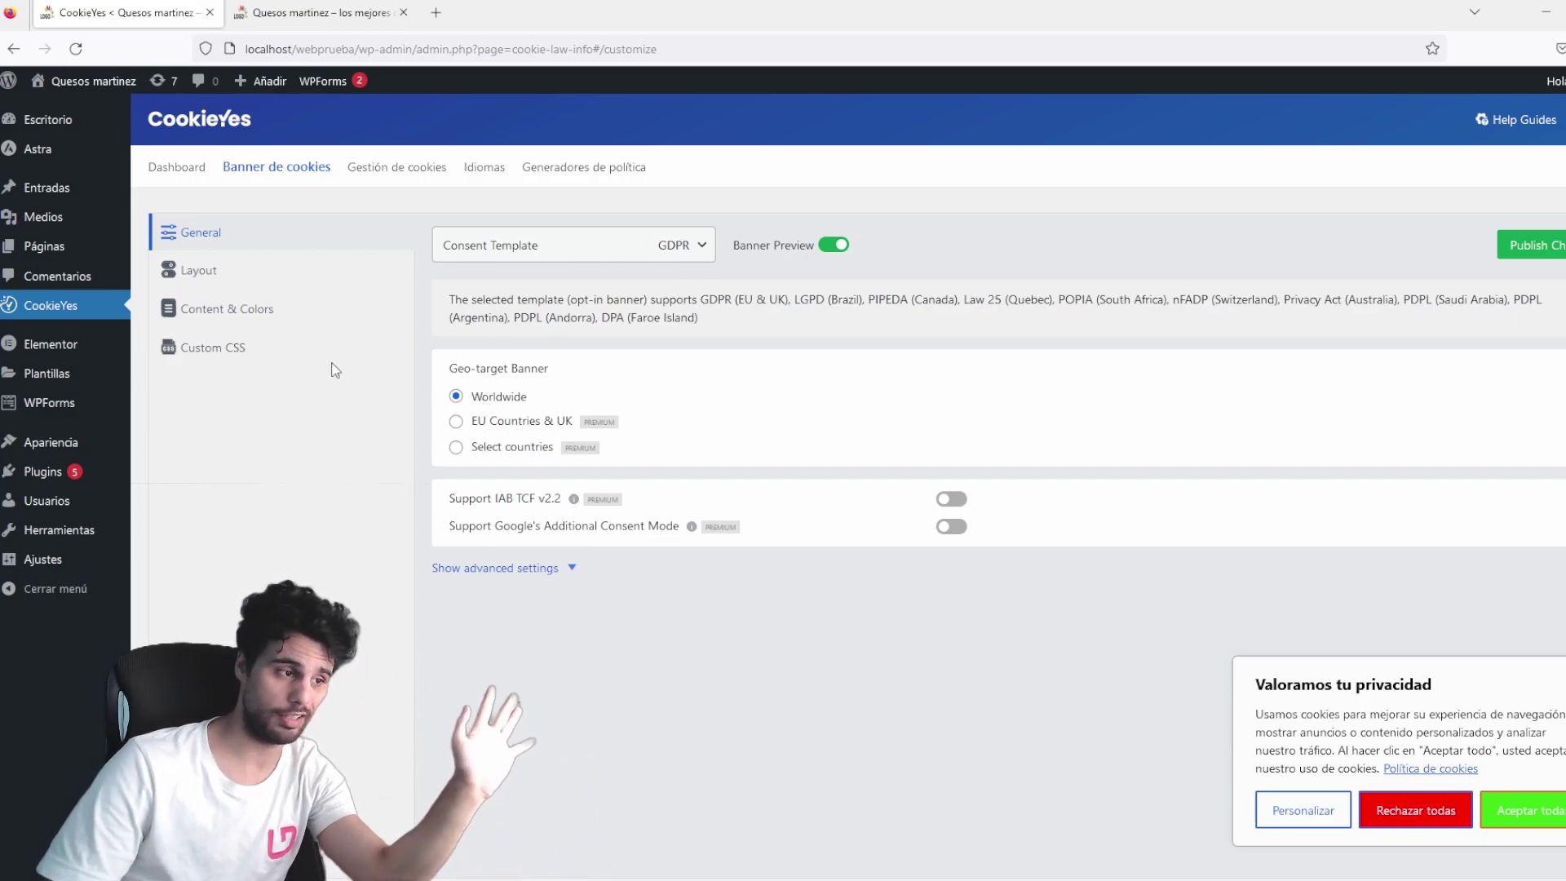
pyautogui.click(196, 272)
pyautogui.click(215, 312)
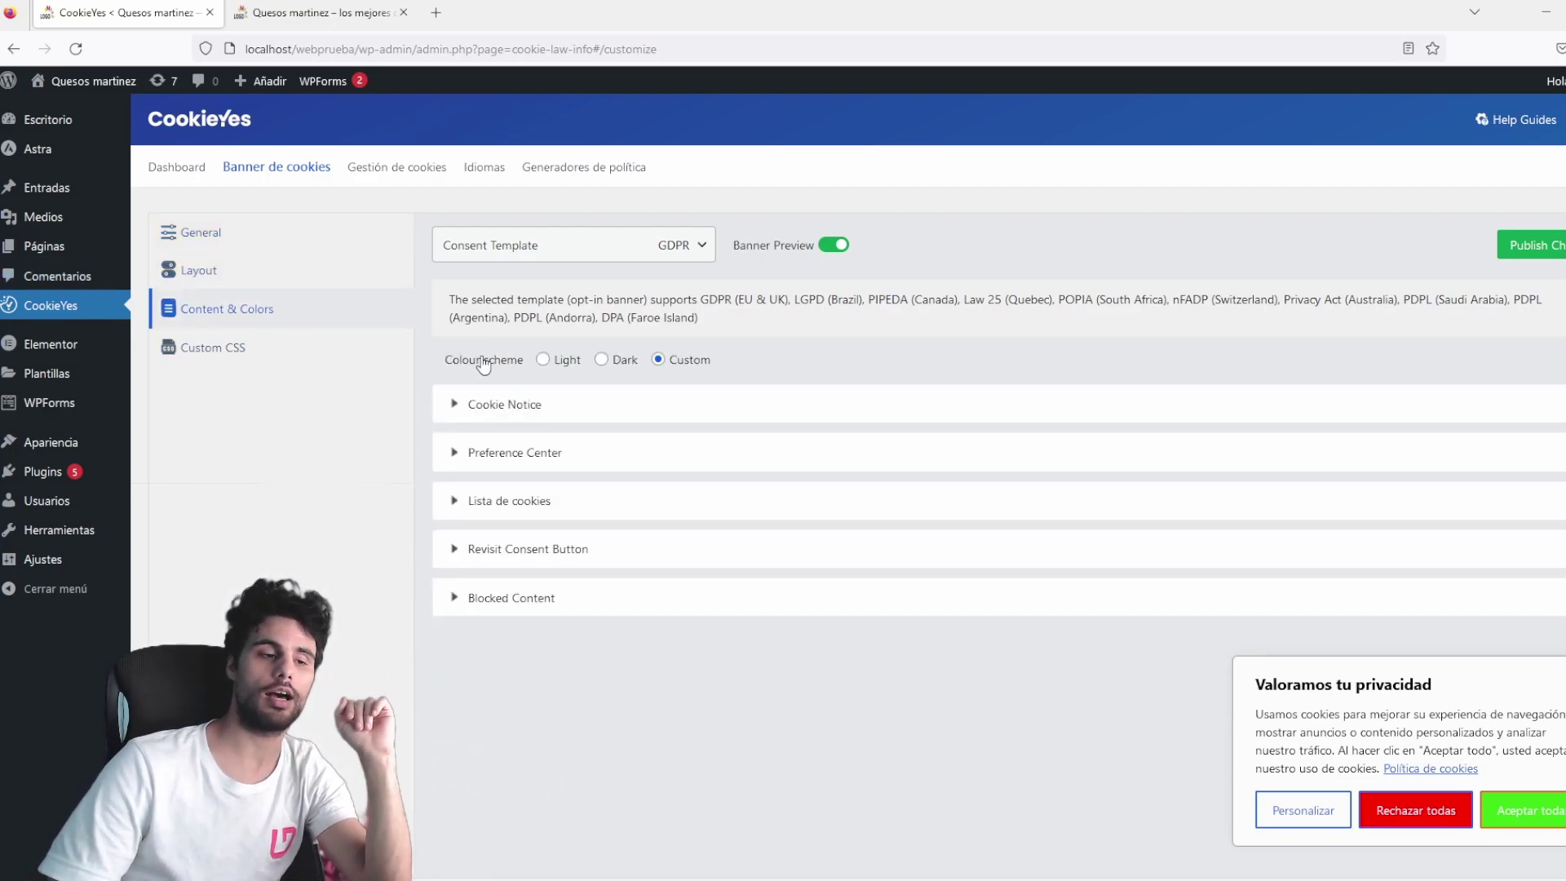
pyautogui.click(544, 360)
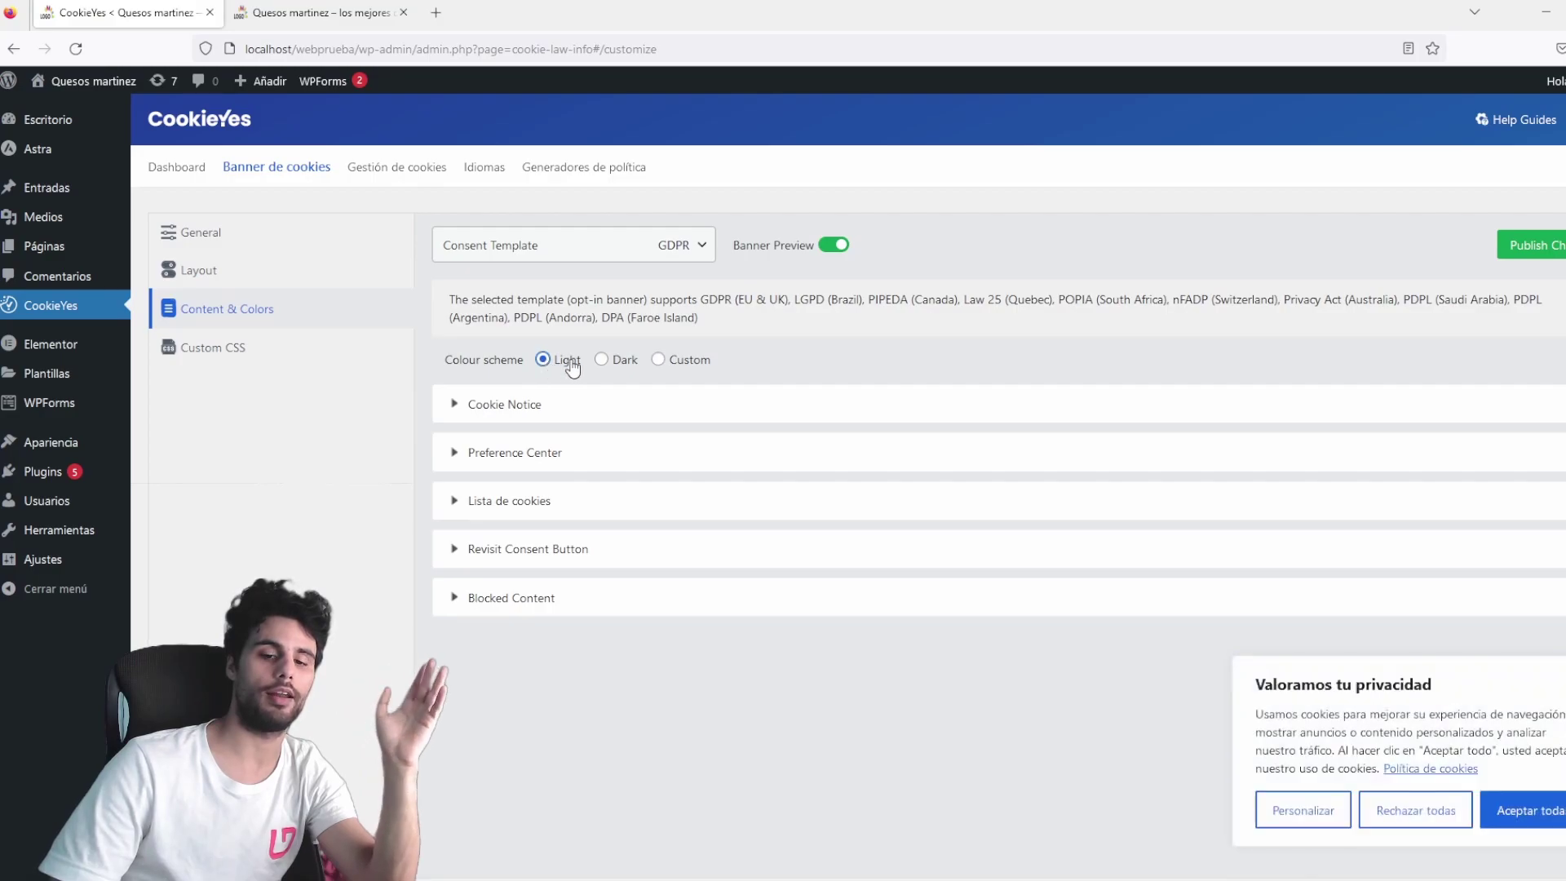
pyautogui.click(603, 359)
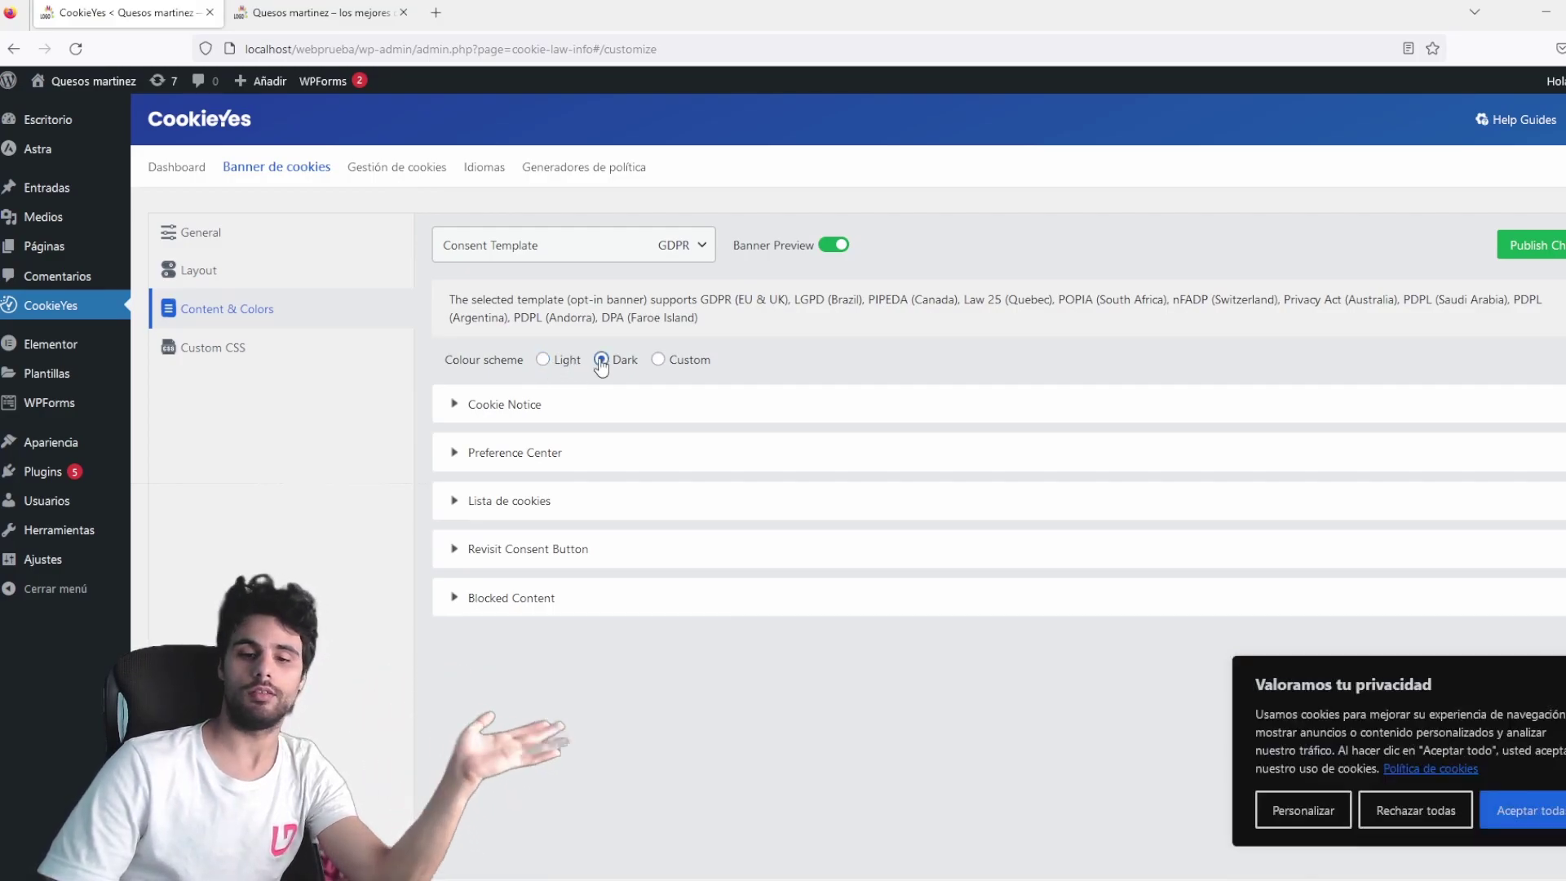
pyautogui.click(657, 359)
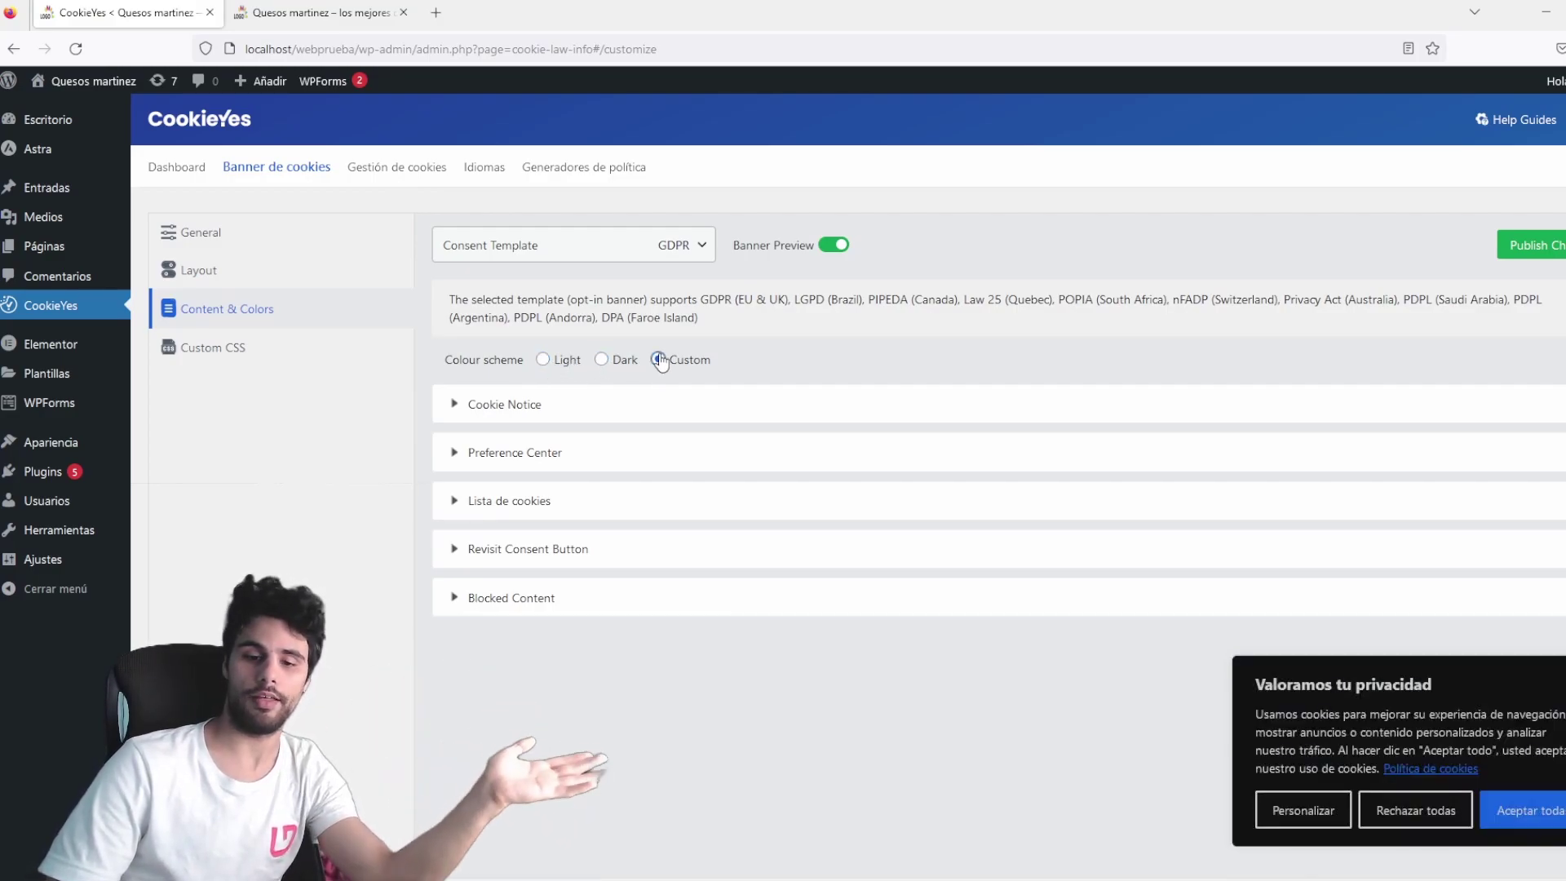
pyautogui.click(542, 360)
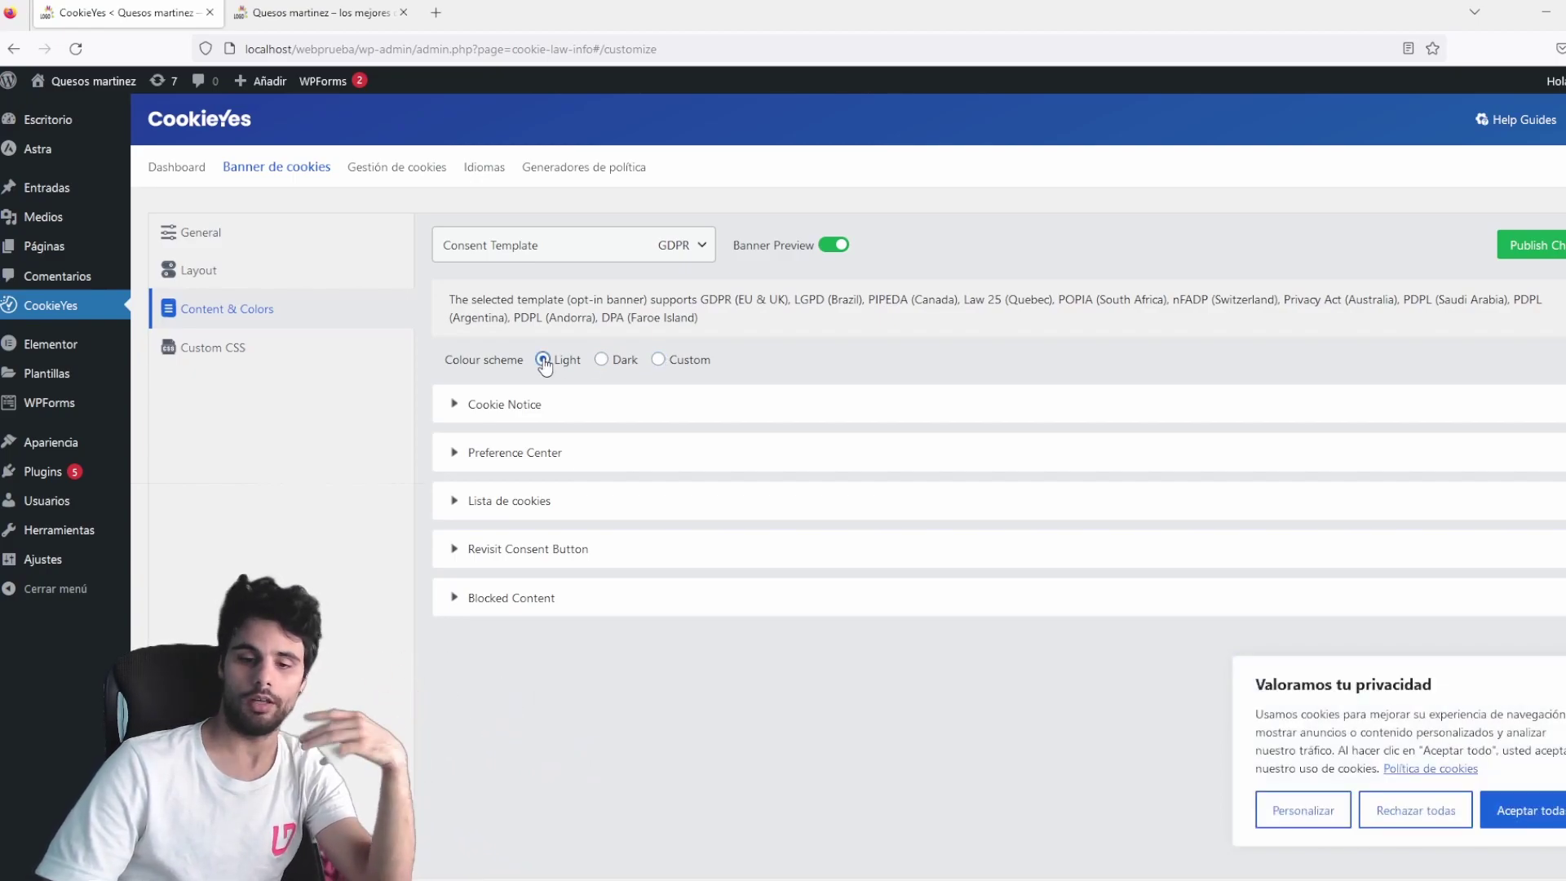
# Translate the Cookie Notice title 'We value your privacy' to 'Valoramos tu privacidad' in Google Translate.
pyautogui.click(462, 402)
pyautogui.scroll(-2, 777, 459)
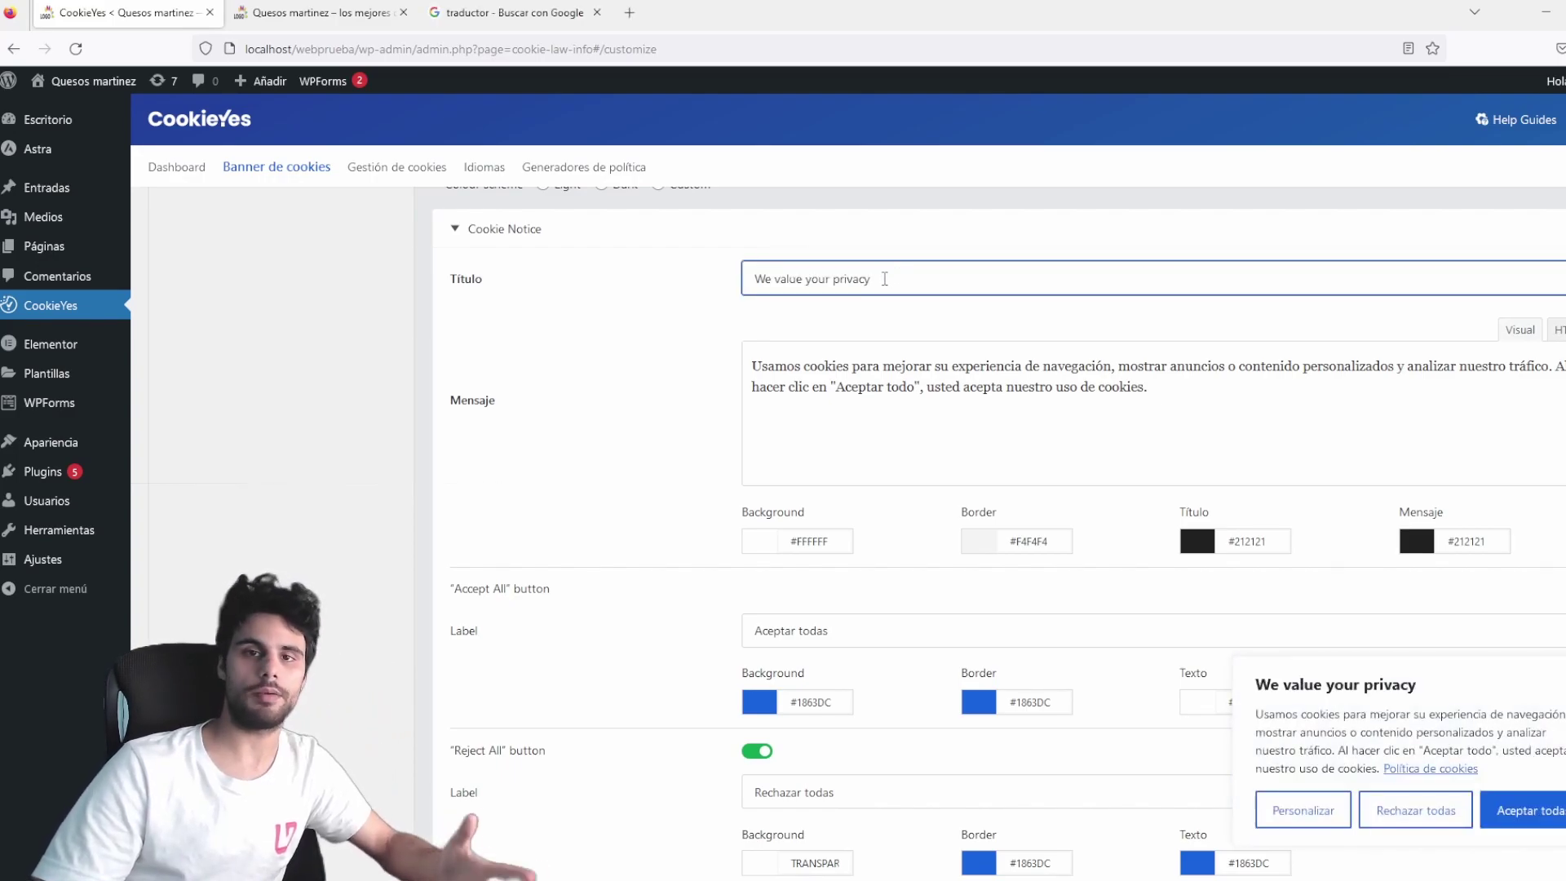
pyautogui.moveTo(898, 282); pyautogui.dragTo(688, 265)
pyautogui.hotkey('ctrl', 'c')
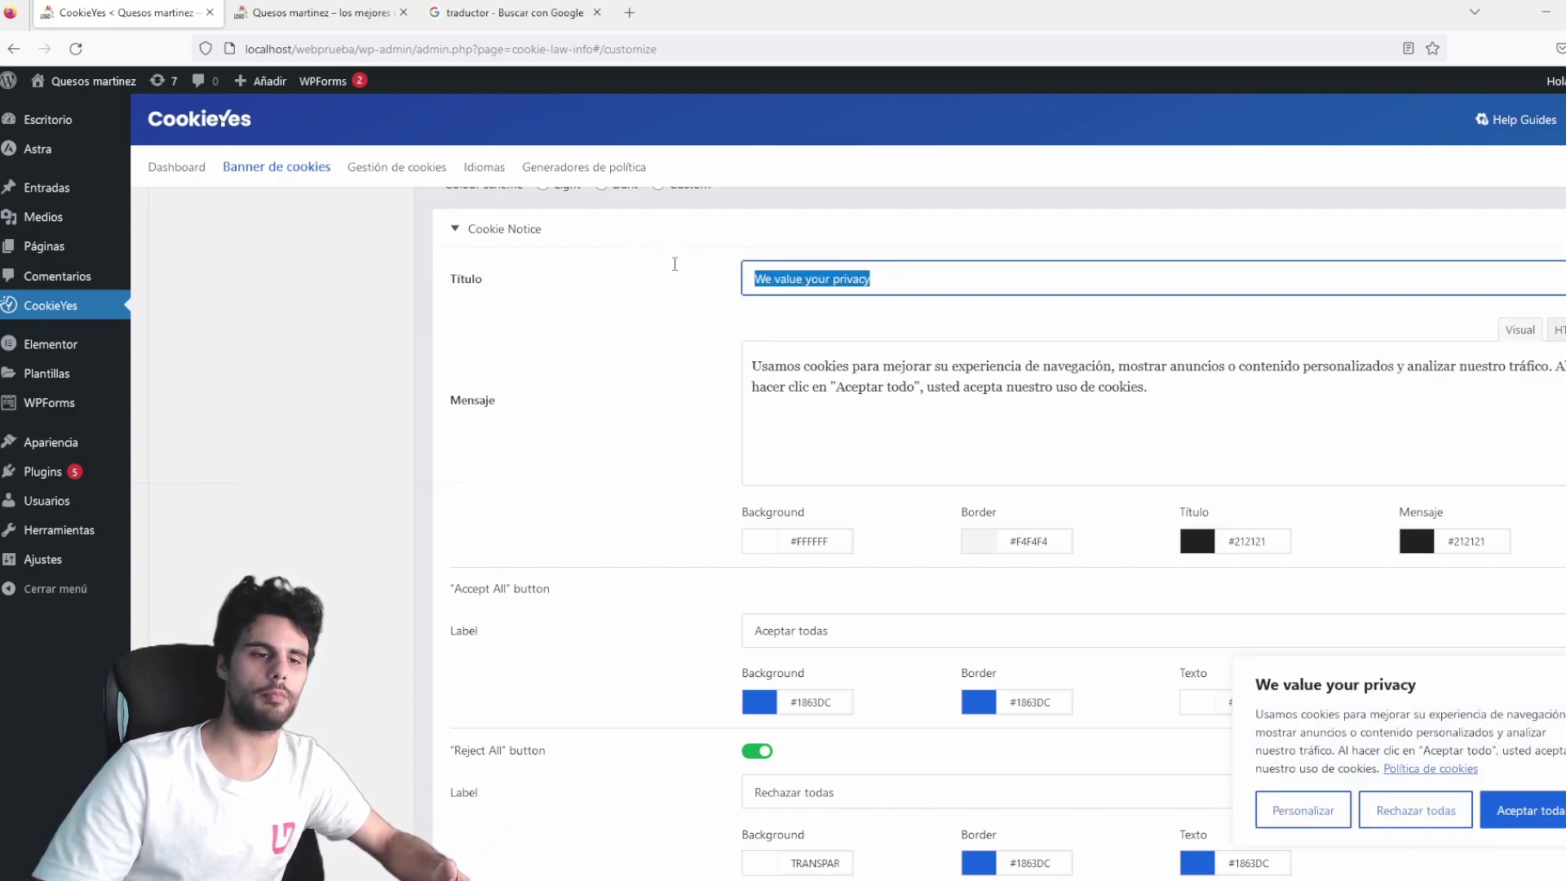
pyautogui.click(467, 13)
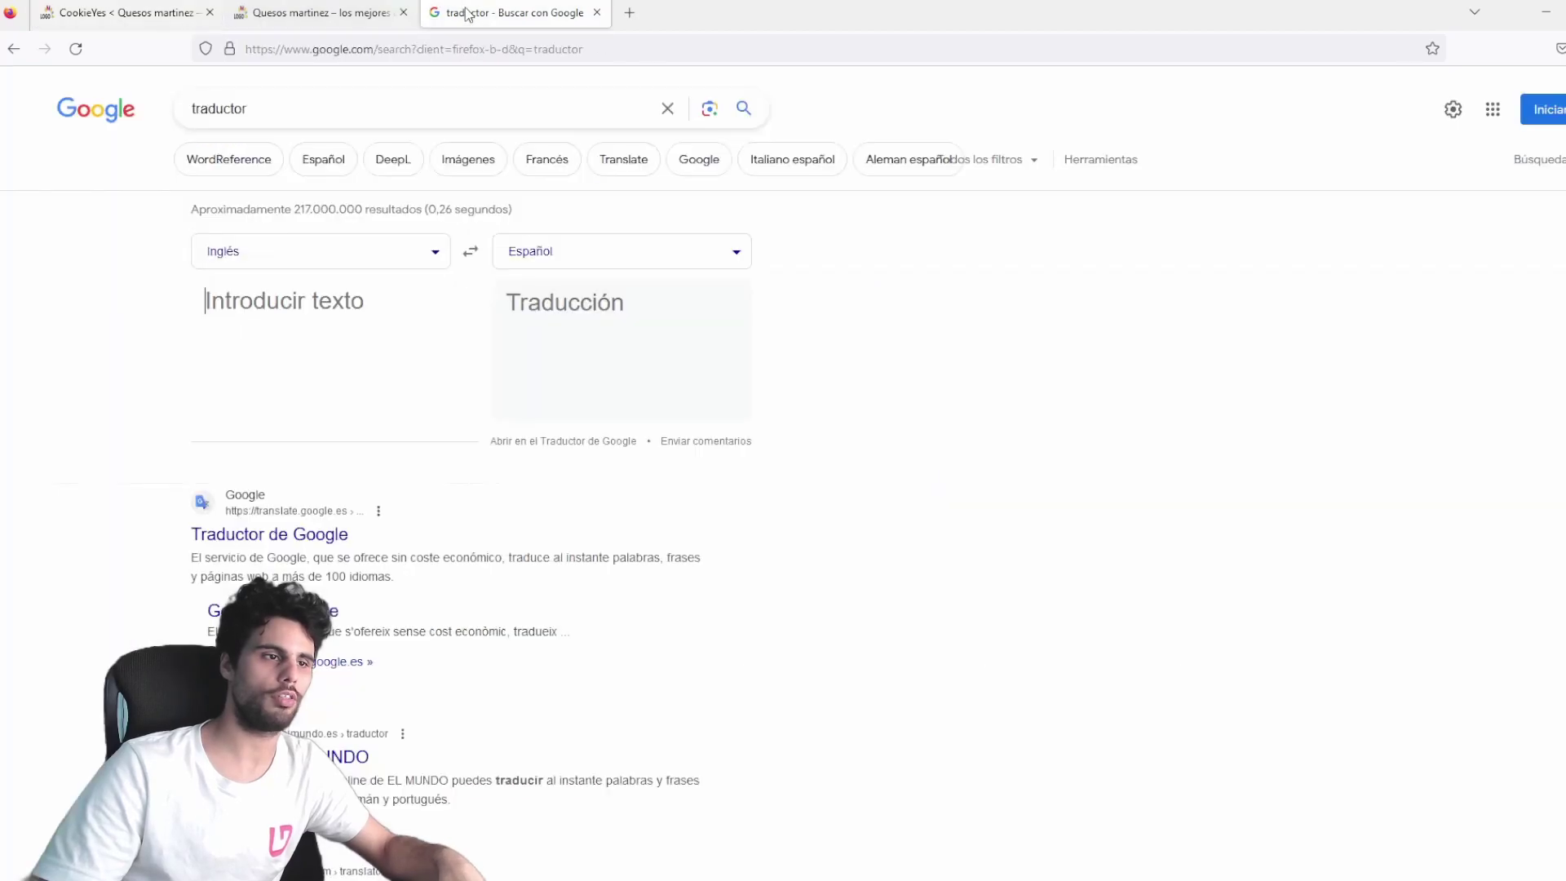
pyautogui.hotkey('ctrl', 'v')
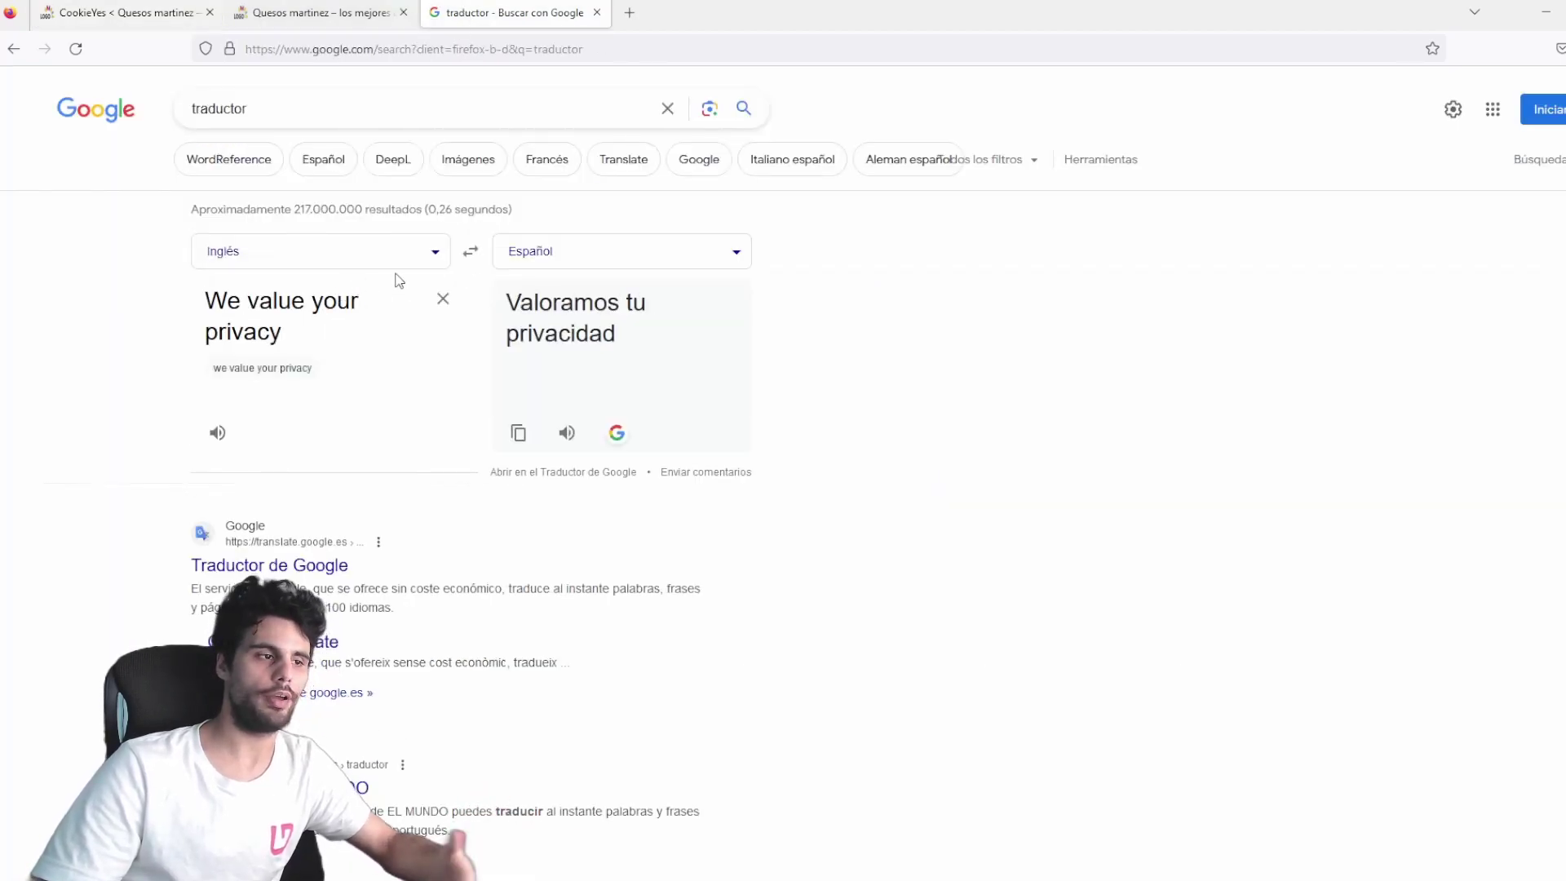
pyautogui.moveTo(663, 349); pyautogui.dragTo(500, 306)
pyautogui.hotkey('ctrl', 'c')
pyautogui.hotkey('ctrl', '1')
# Set the title to 'Valoramos tu privacidad' and message to 'por favor acepta nuestras galletitas, o configuralas'.
pyautogui.tripleClick(786, 270)
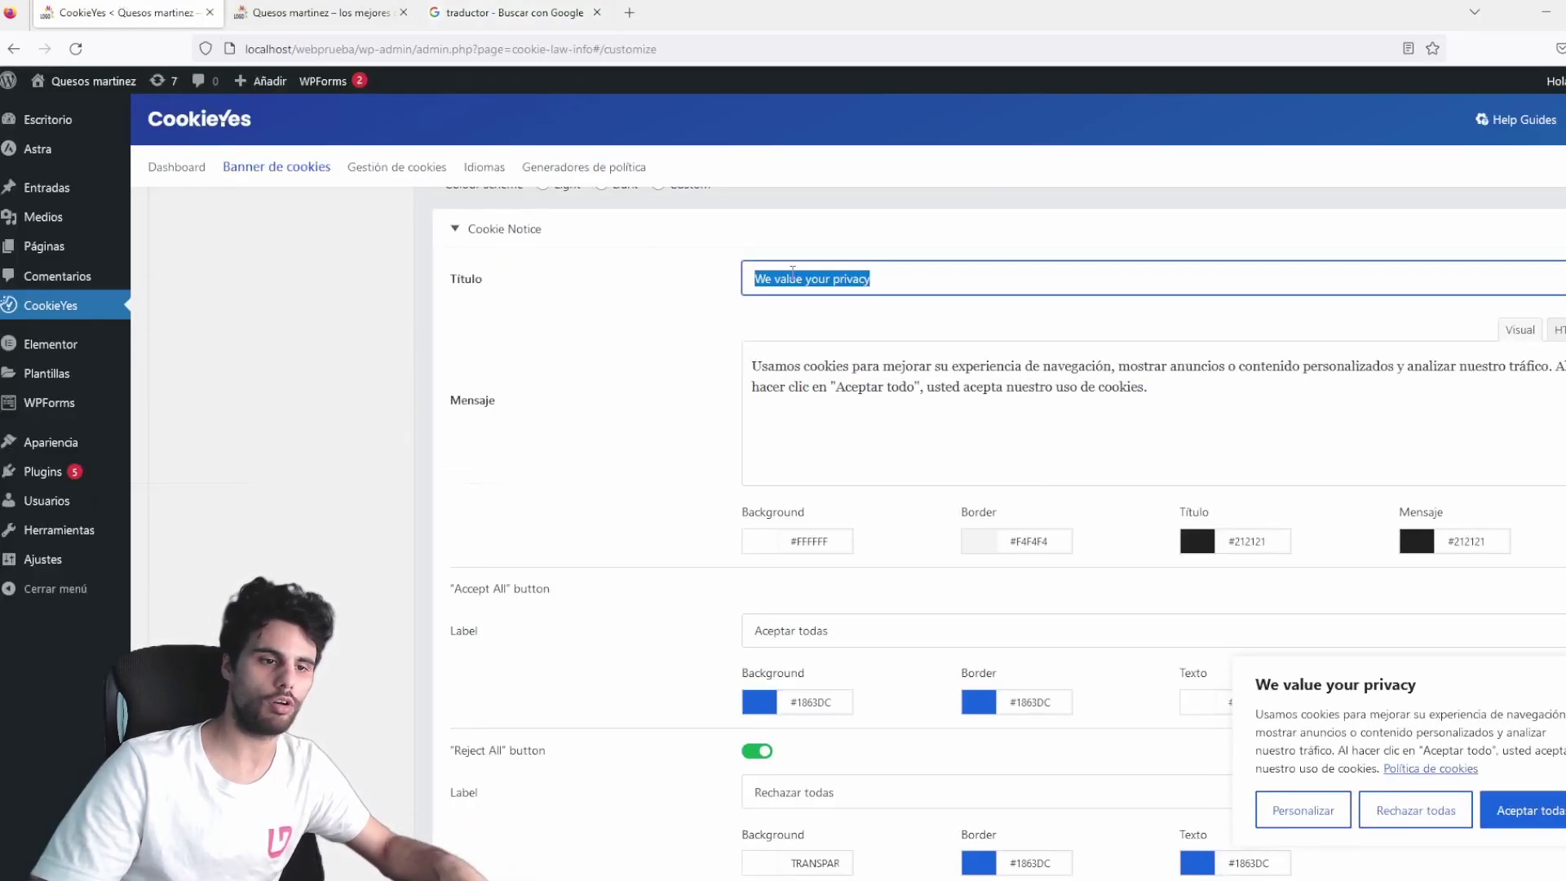
pyautogui.hotkey('ctrl', 'v')
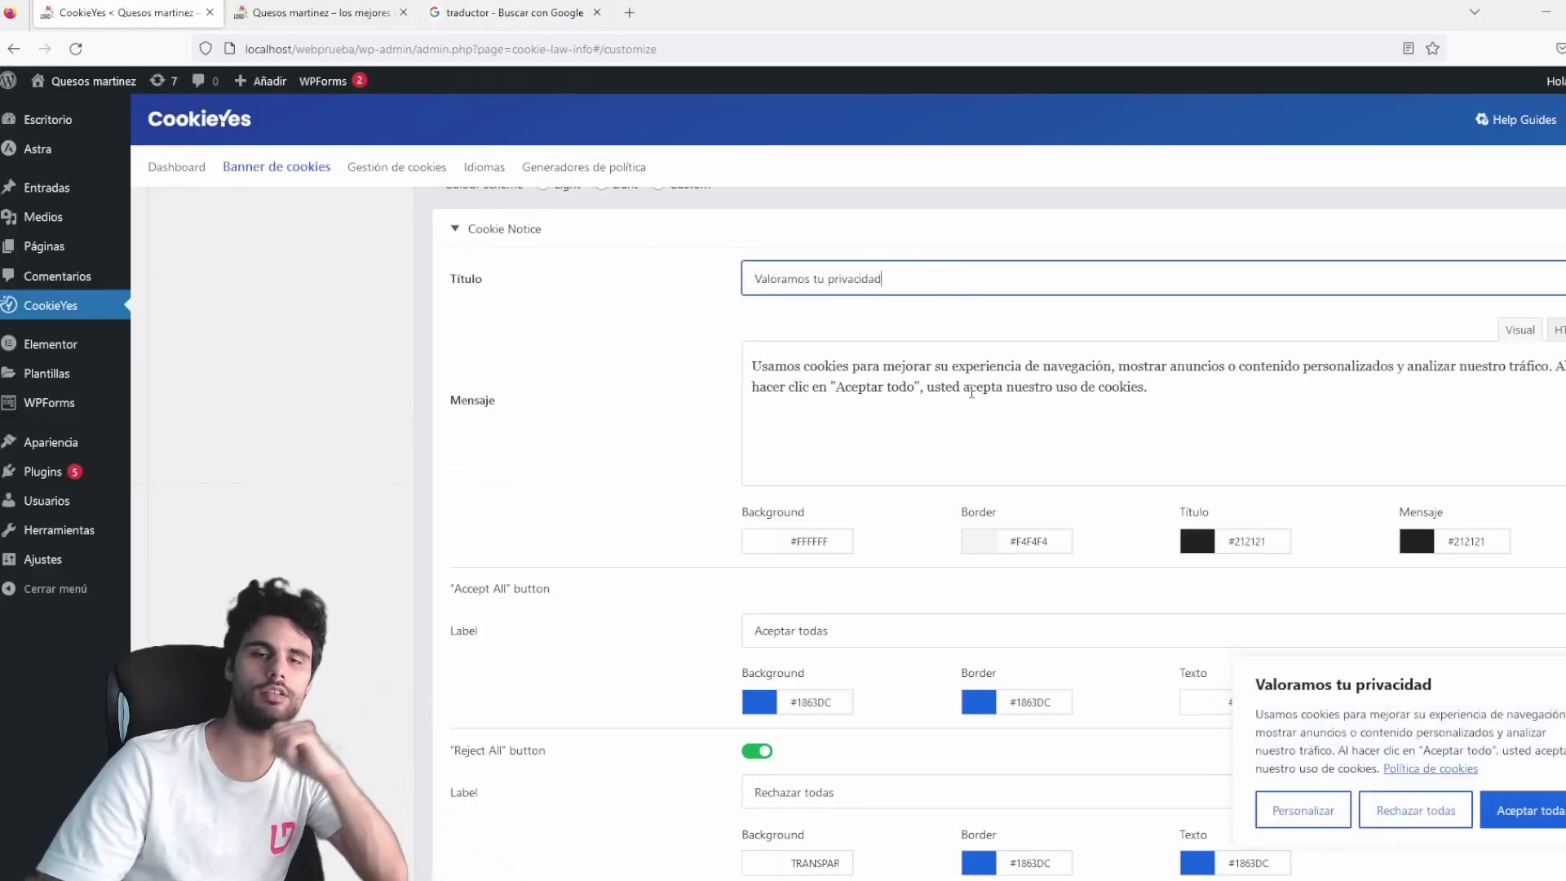
pyautogui.moveTo(1148, 388); pyautogui.dragTo(699, 345)
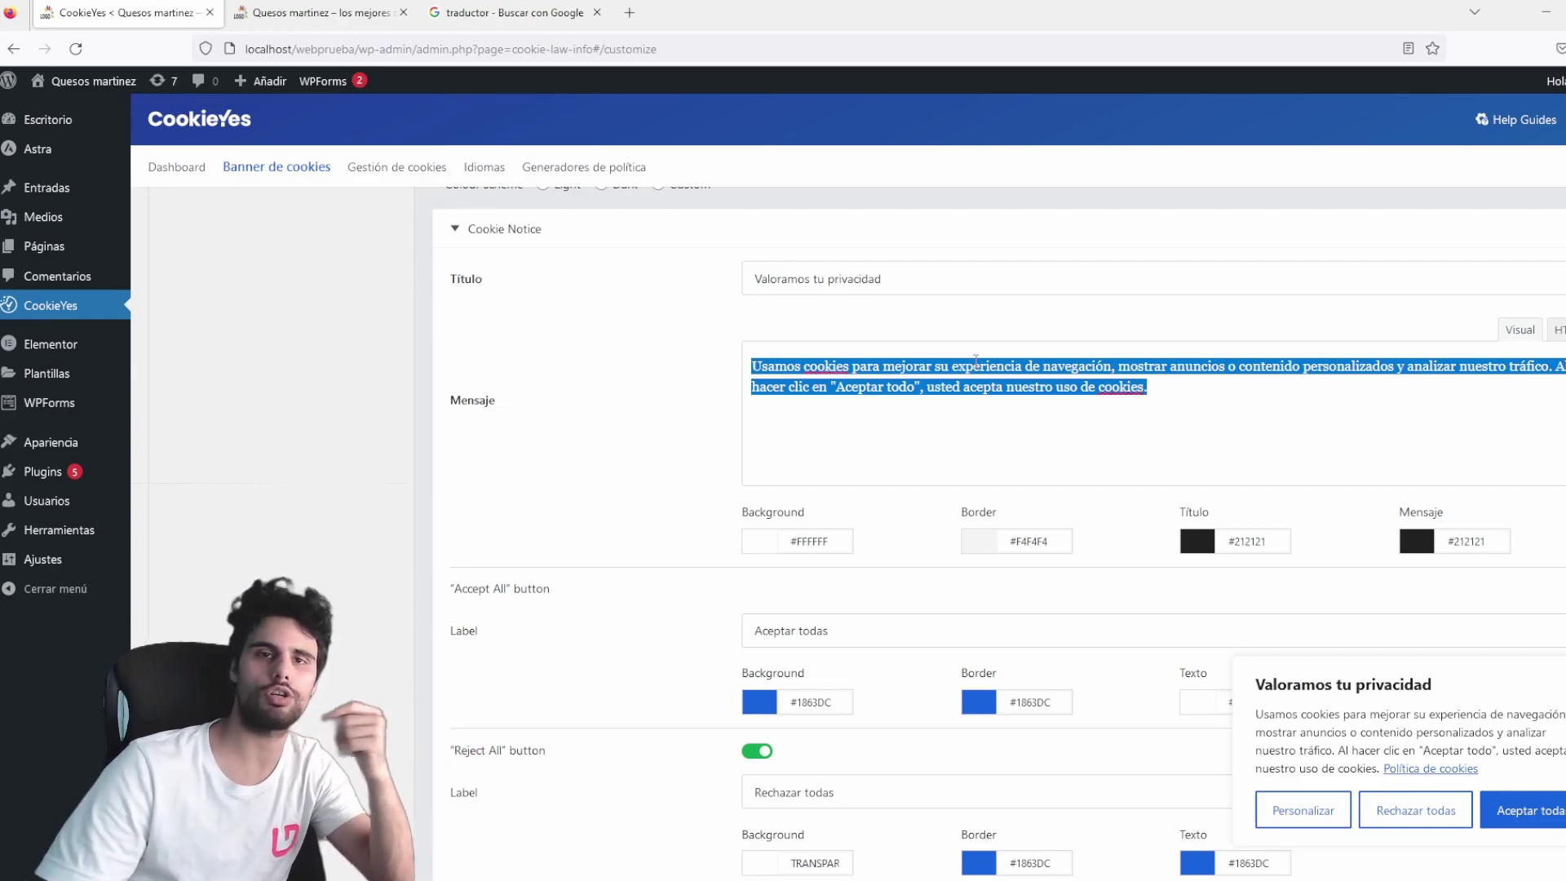
pyautogui.write('P')
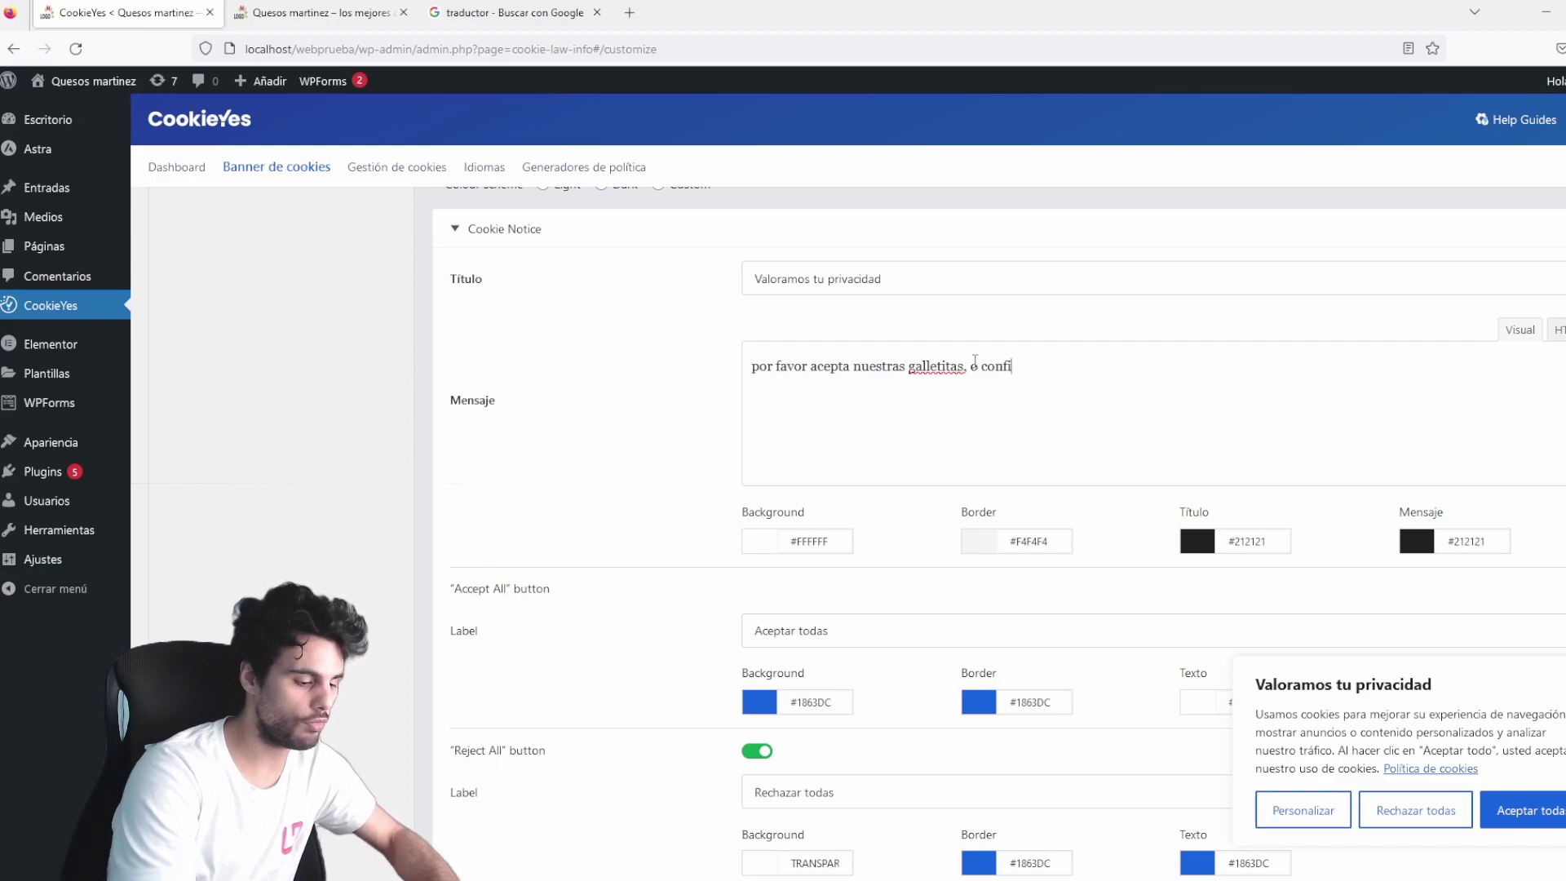
pyautogui.write('las')
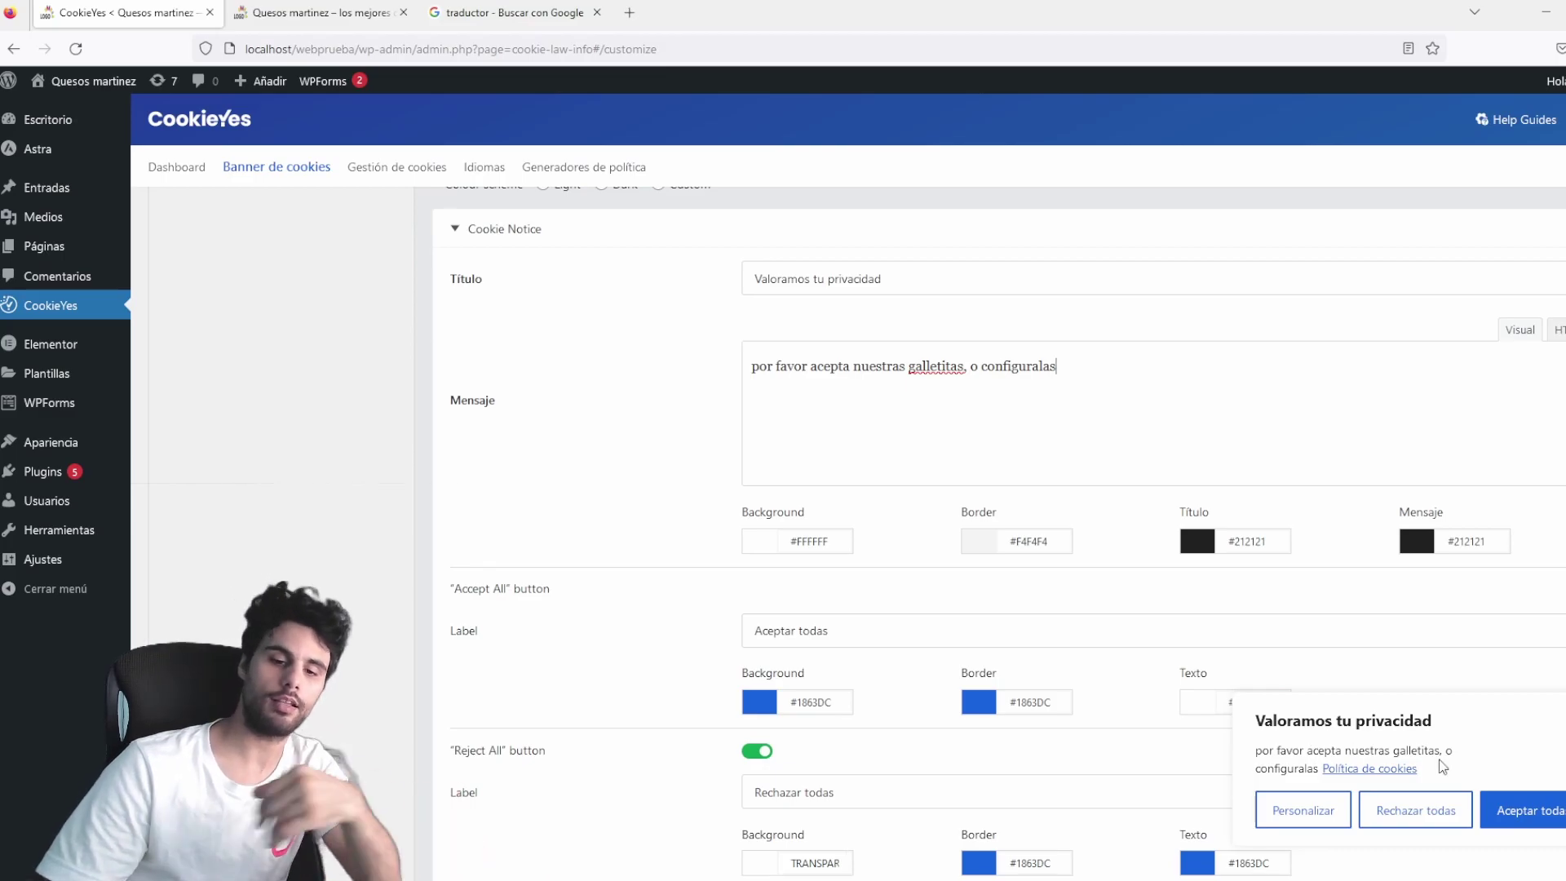
pyautogui.scroll(-1, 978, 571)
# Keep the notice background white #FFFFFF and give it a grey #858585 border.
pyautogui.click(759, 454)
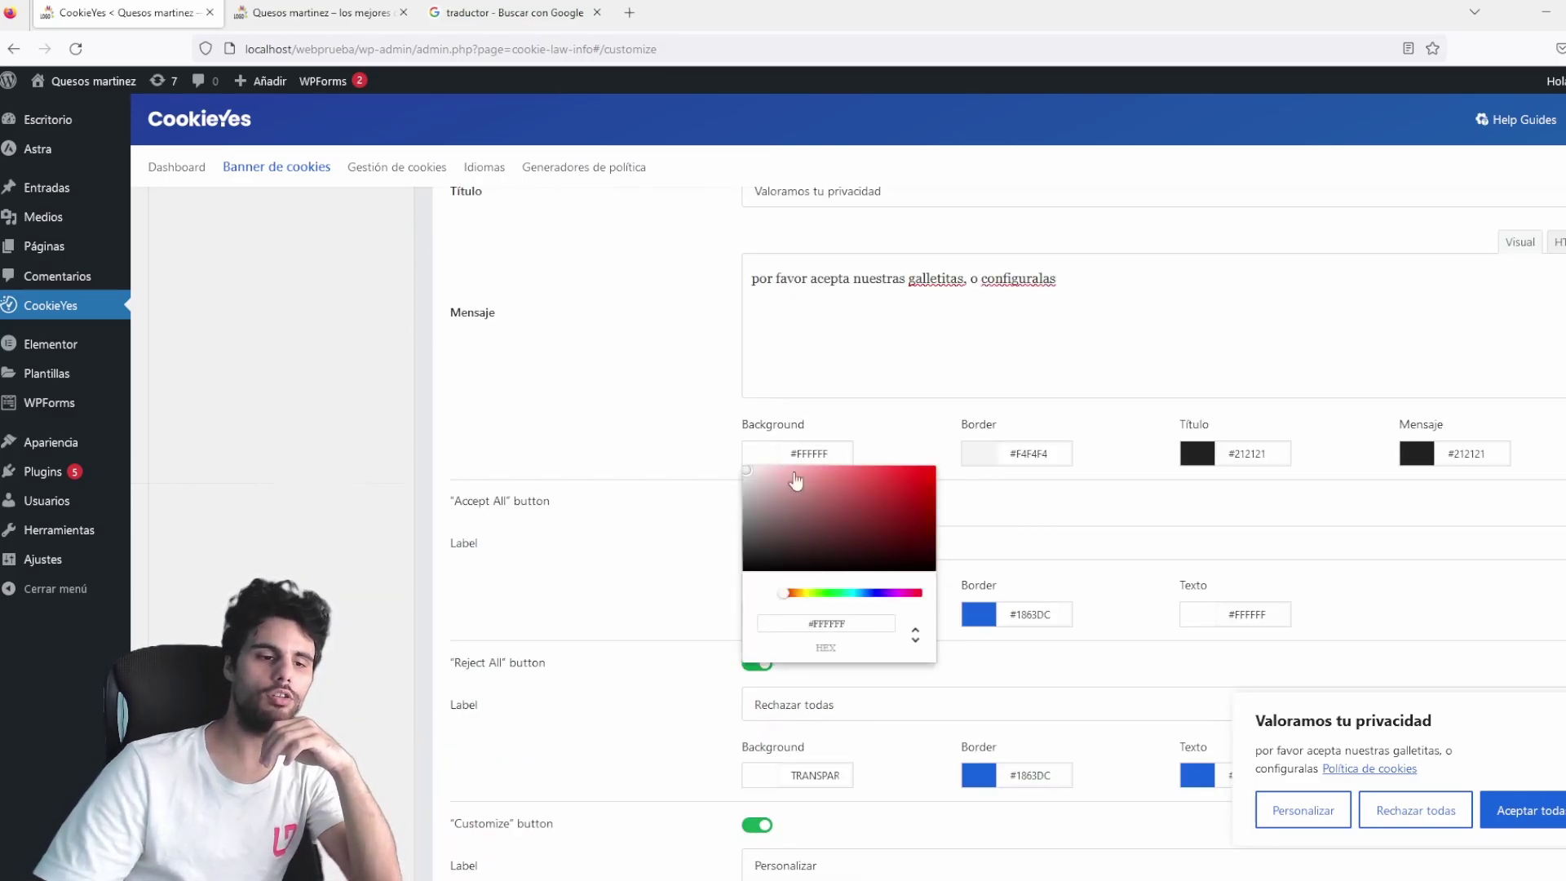
pyautogui.click(934, 468)
pyautogui.moveTo(840, 481); pyautogui.dragTo(692, 449)
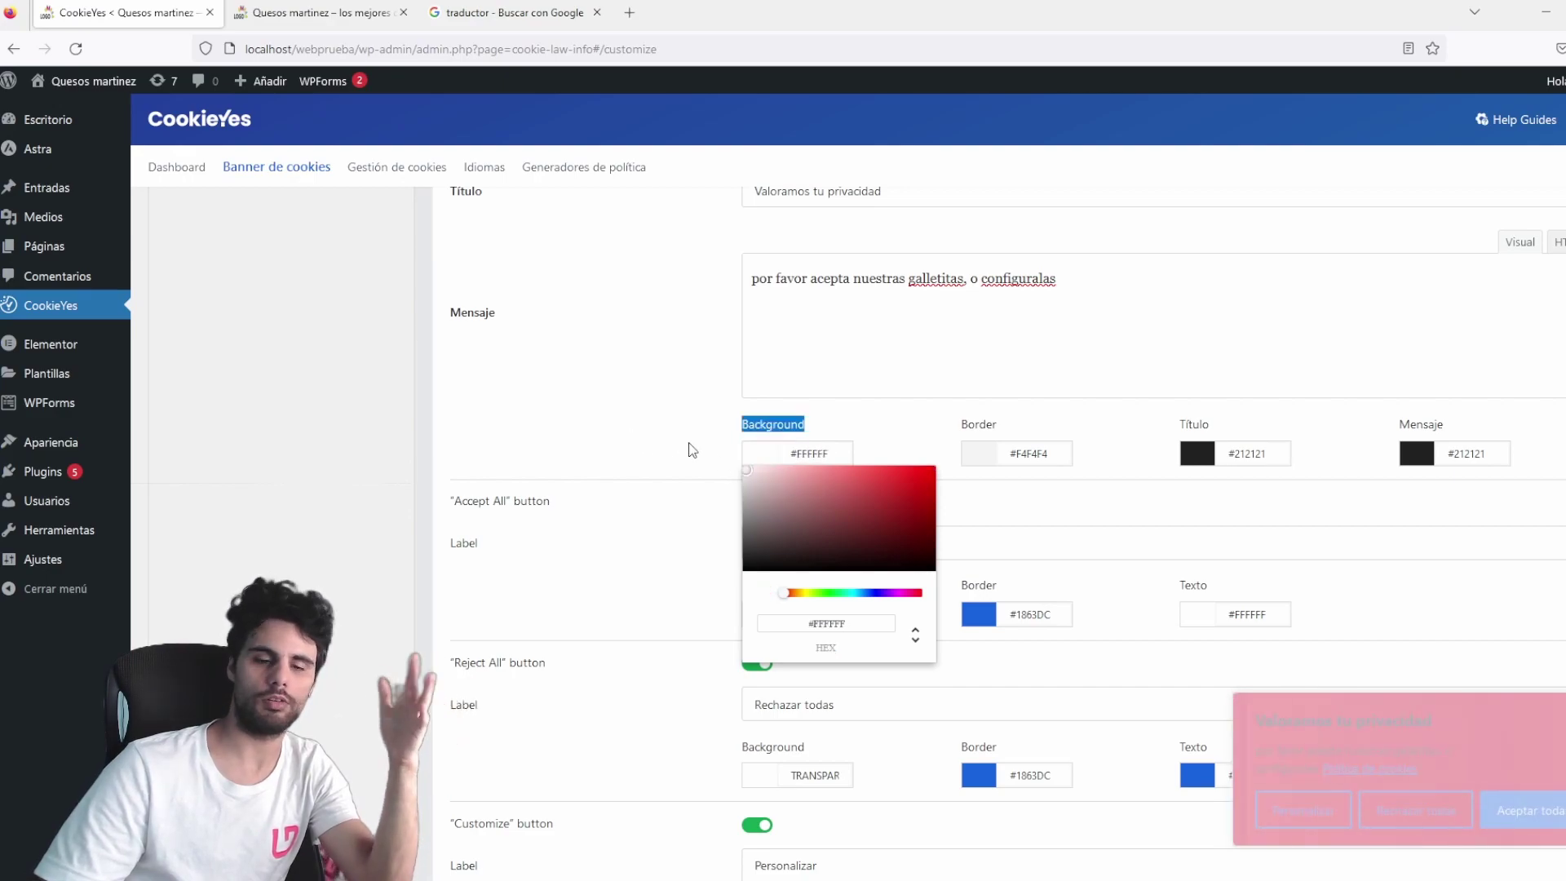
pyautogui.click(979, 457)
pyautogui.moveTo(1013, 500); pyautogui.dragTo(938, 522)
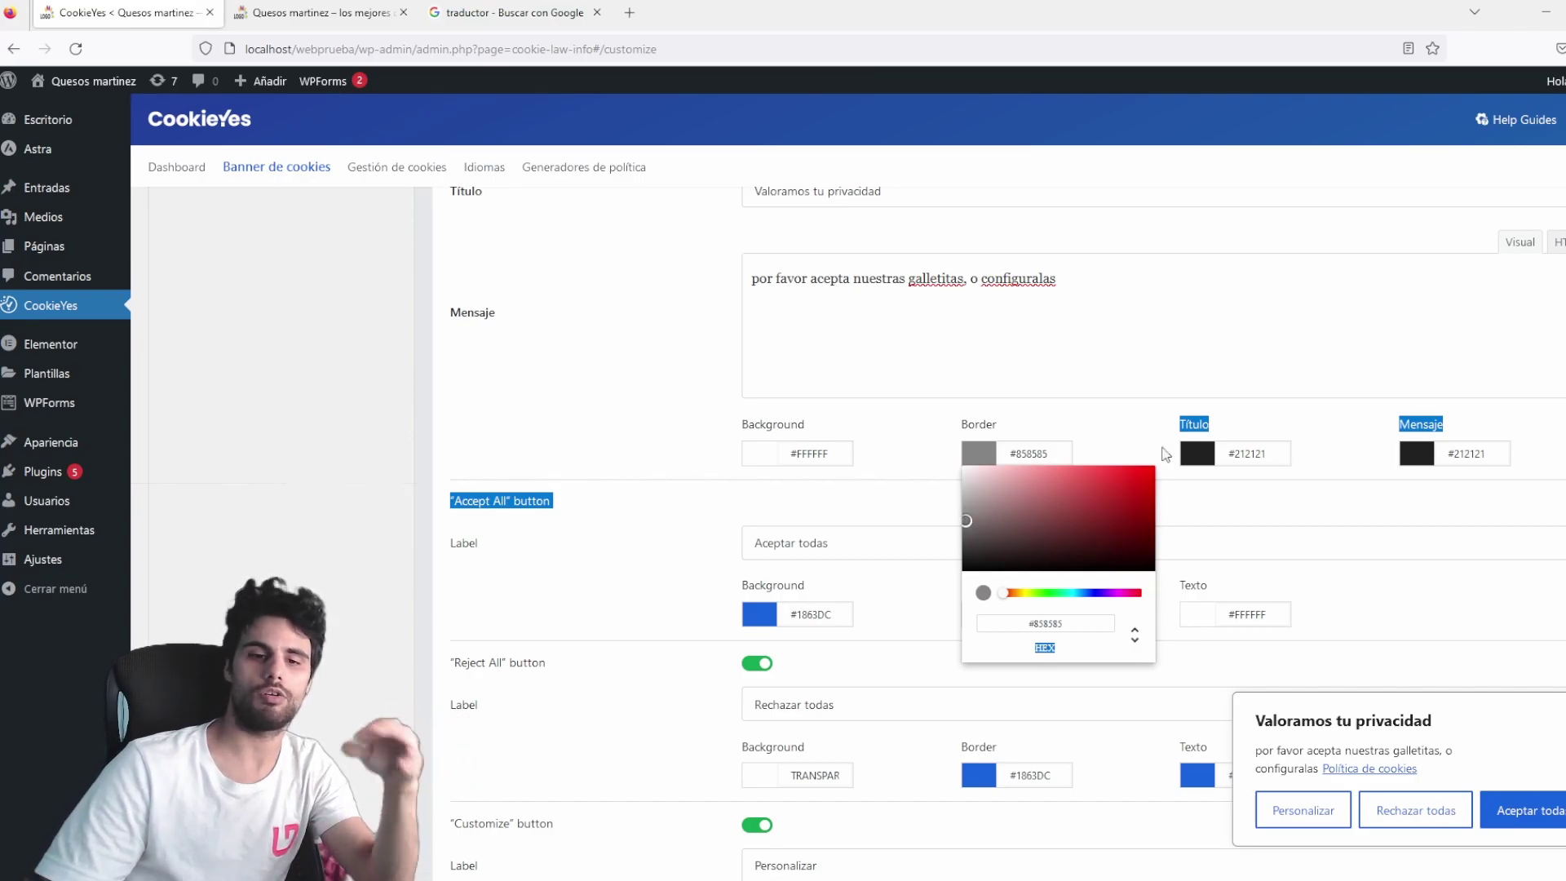
pyautogui.click(1216, 484)
# Set the notice title and message text colours to black #000000.
pyautogui.click(1197, 453)
pyautogui.moveTo(1277, 528); pyautogui.dragTo(1332, 462)
pyautogui.click(1197, 458)
pyautogui.click(1197, 459)
pyautogui.click(1208, 513)
pyautogui.moveTo(1204, 520); pyautogui.dragTo(1134, 603)
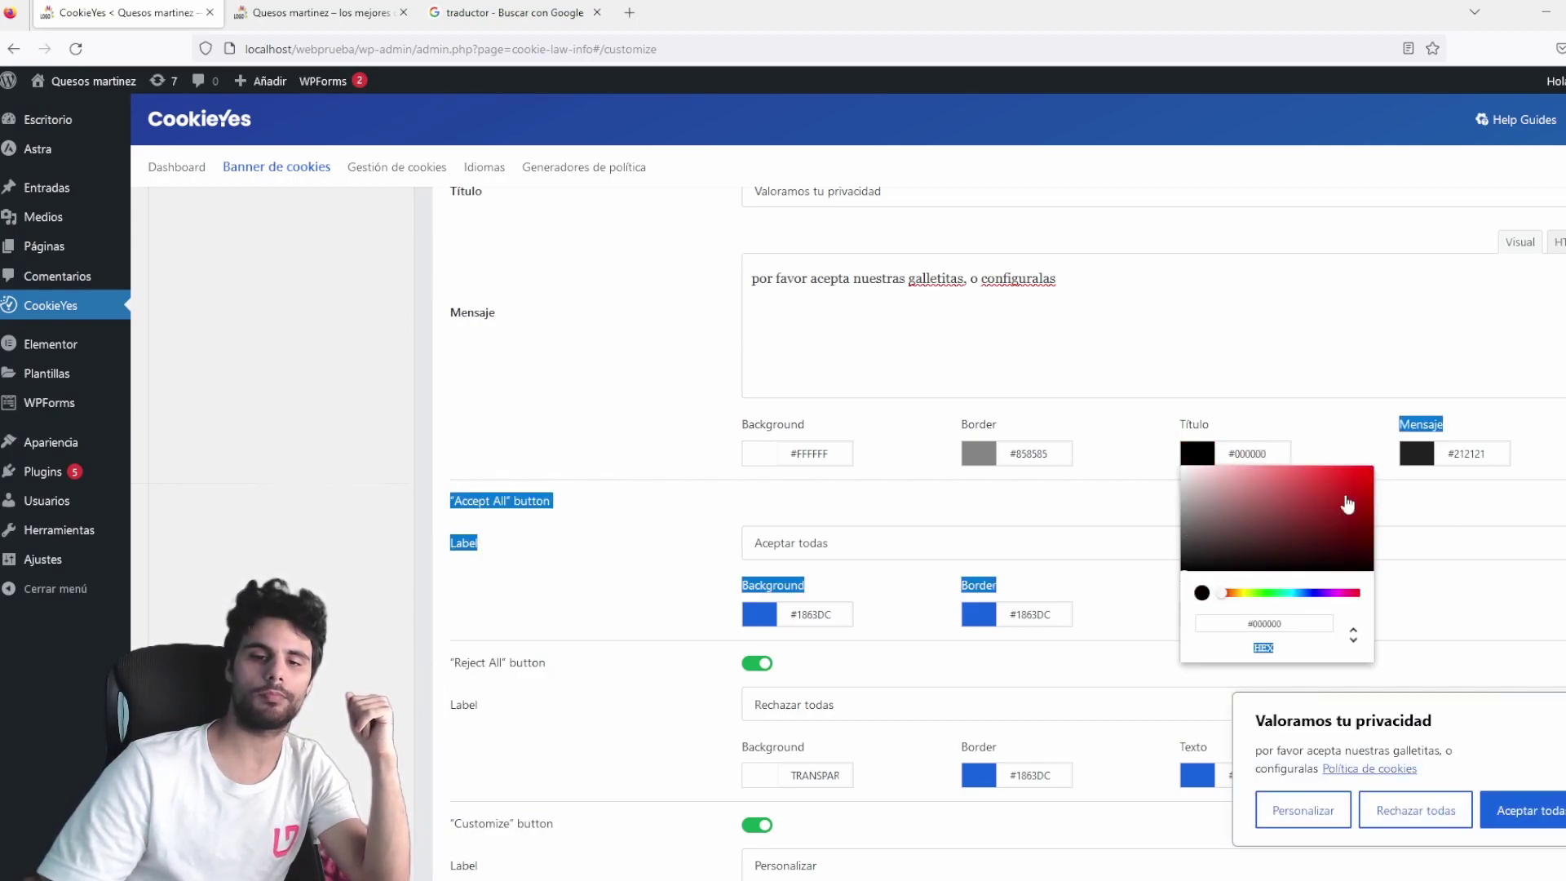
pyautogui.click(1416, 455)
pyautogui.moveTo(1420, 469); pyautogui.dragTo(1545, 473)
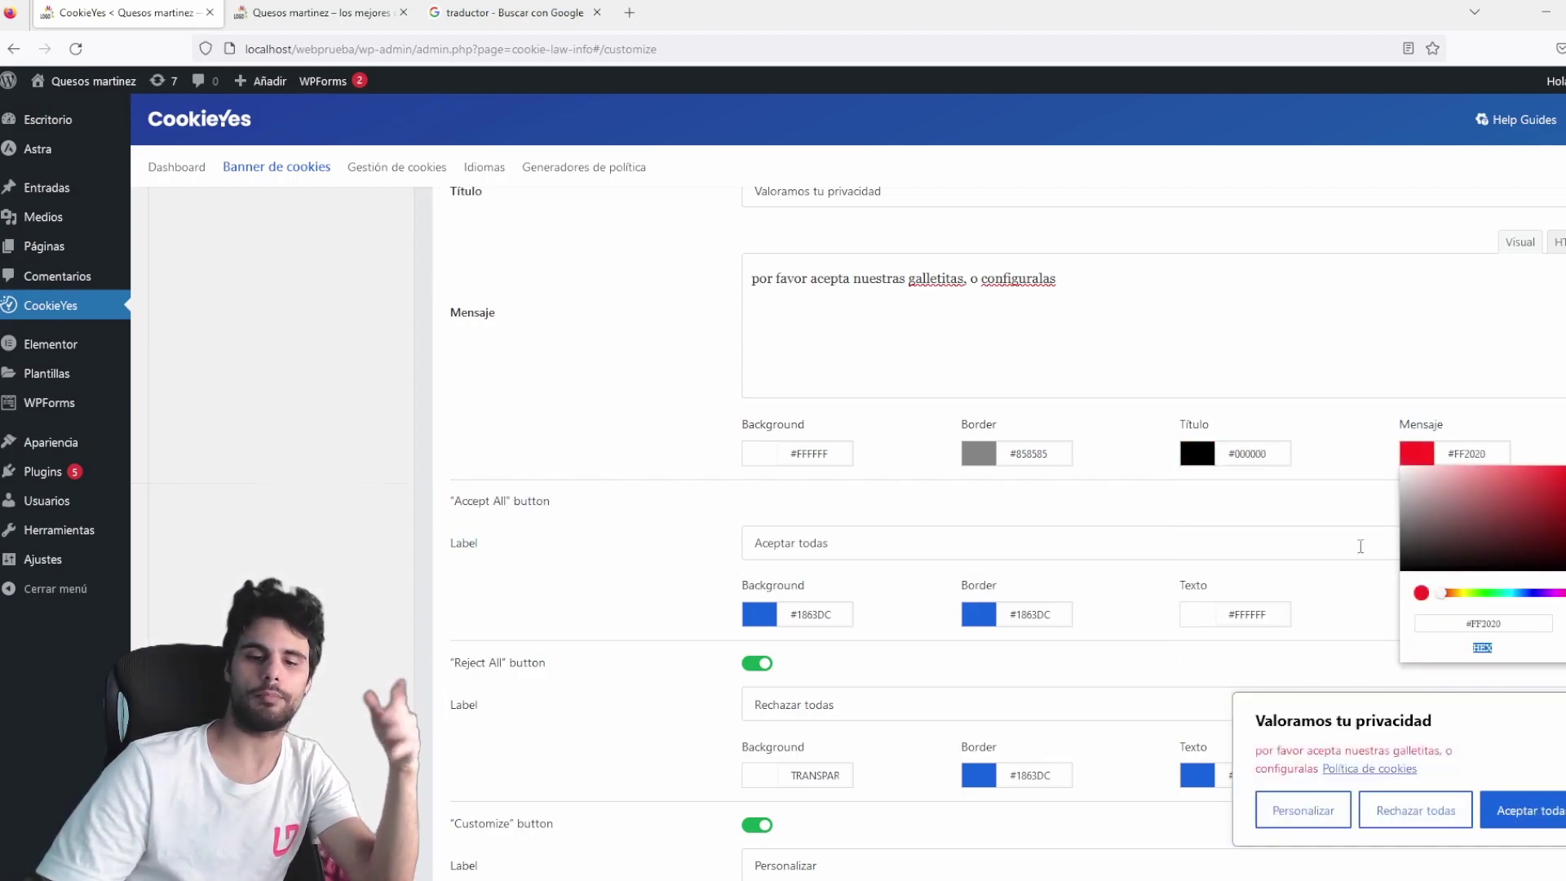
pyautogui.doubleClick(1287, 750)
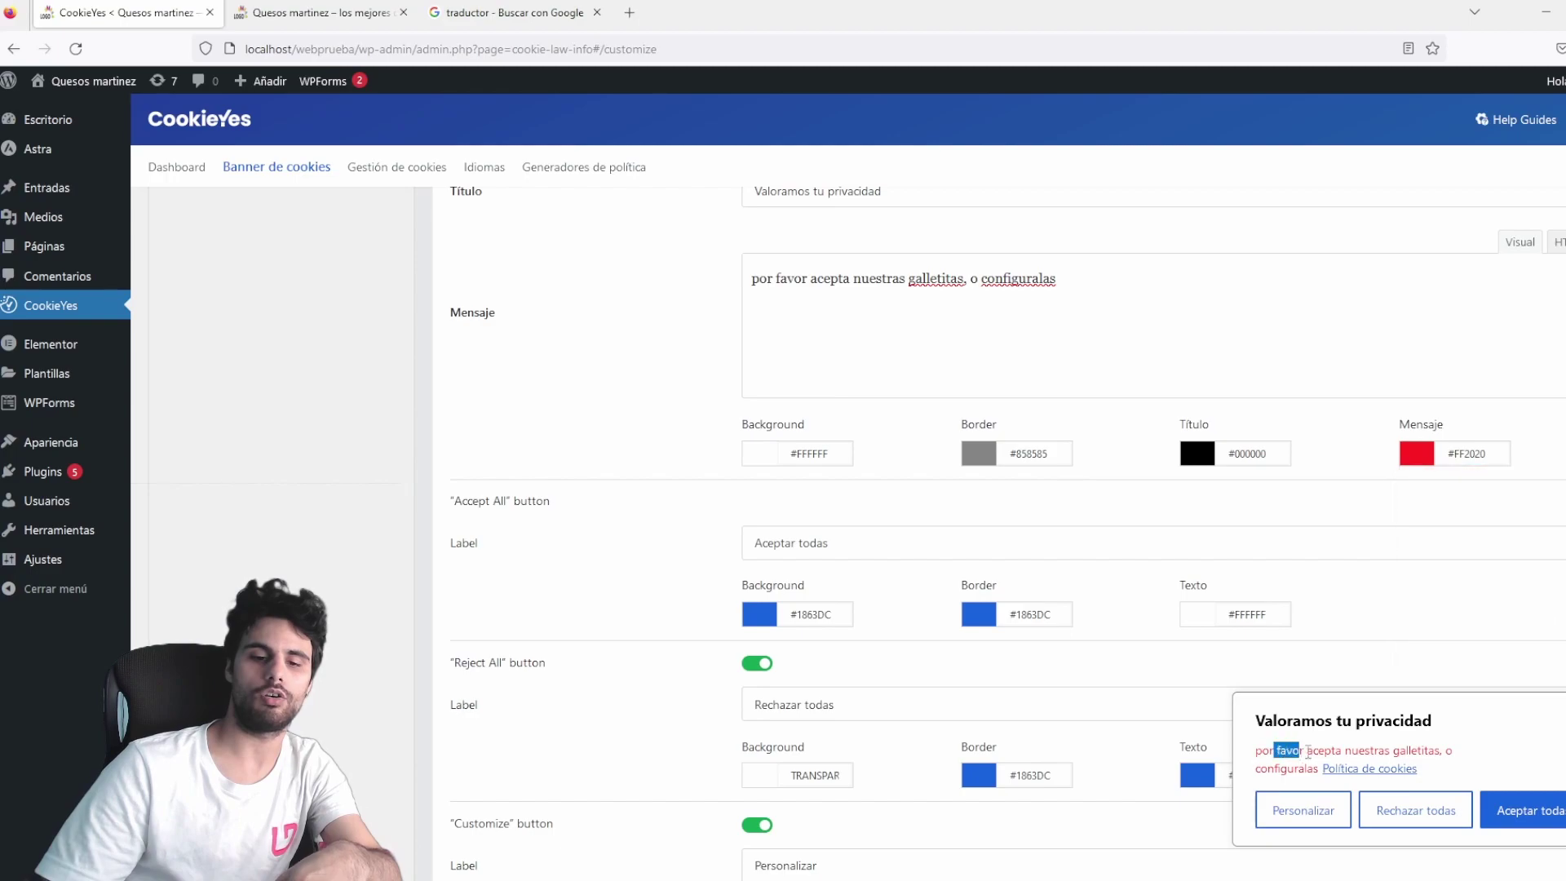
pyautogui.click(1425, 470)
pyautogui.moveTo(1436, 532); pyautogui.dragTo(1184, 601)
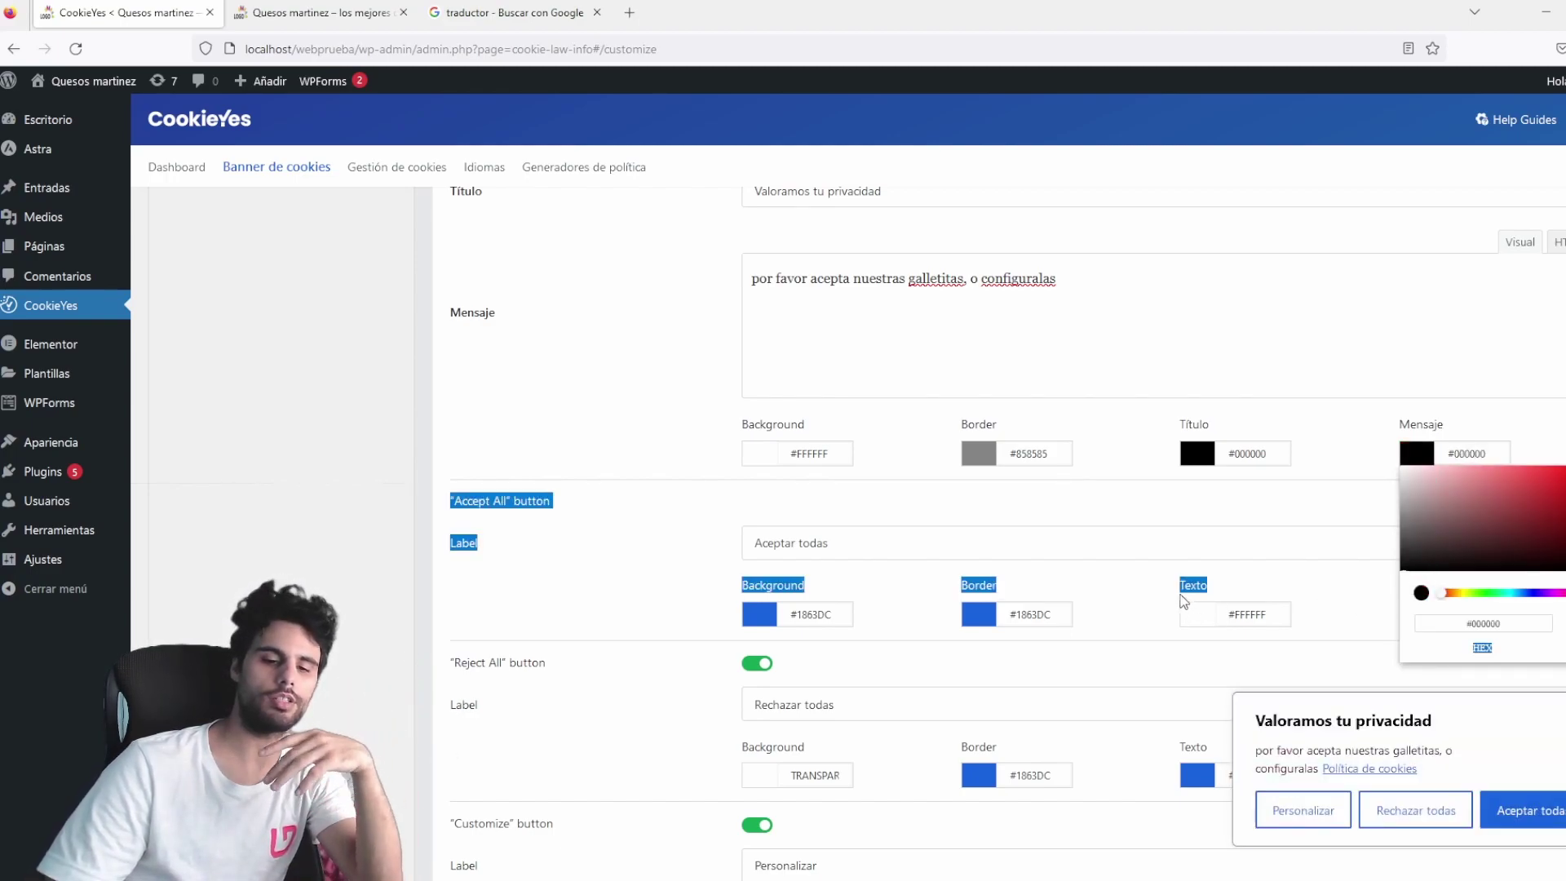
# Relabel the Accept All button 'aceptar todas' and switch off the Reject All button.
pyautogui.click(629, 532)
pyautogui.tripleClick(825, 543)
pyautogui.scroll(-2, 829, 532)
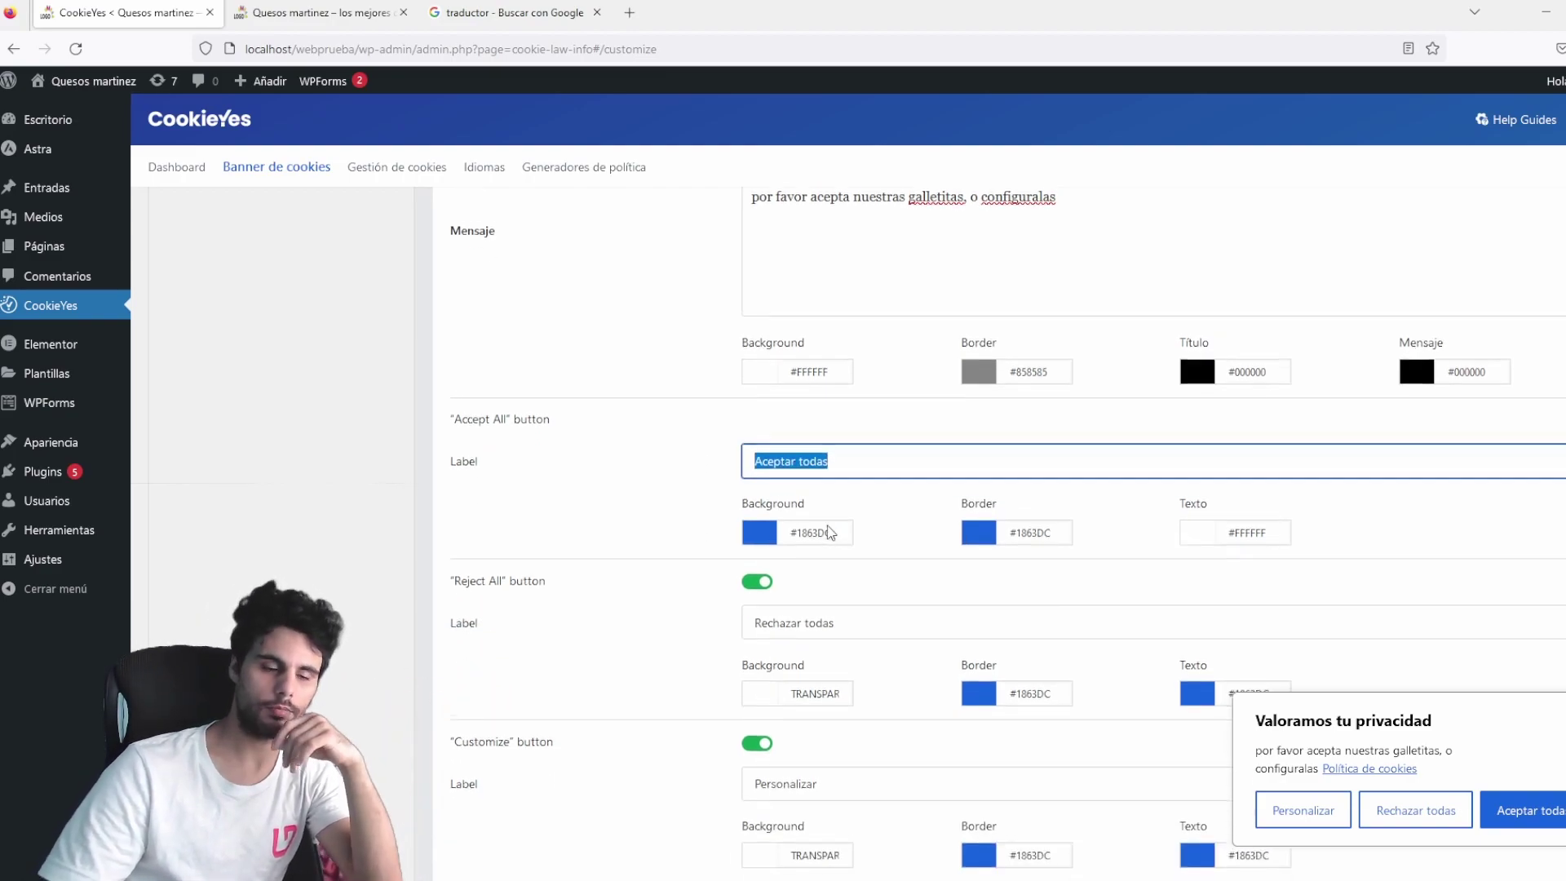
pyautogui.write('ace')
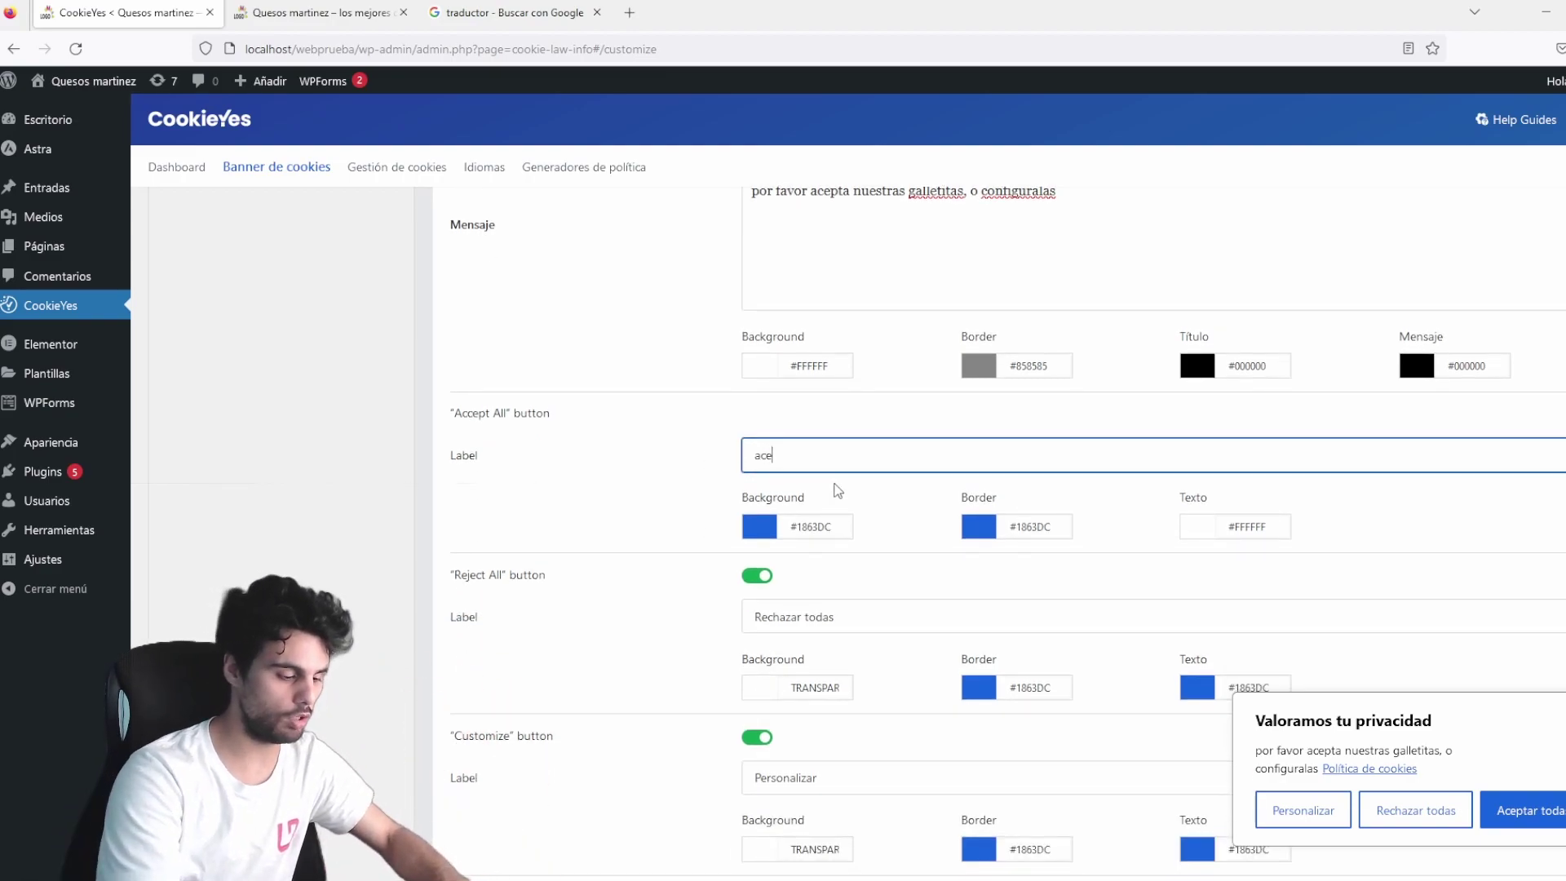
pyautogui.press('BackSpace')
pyautogui.press('BackSpace')
pyautogui.write('ptar todas')
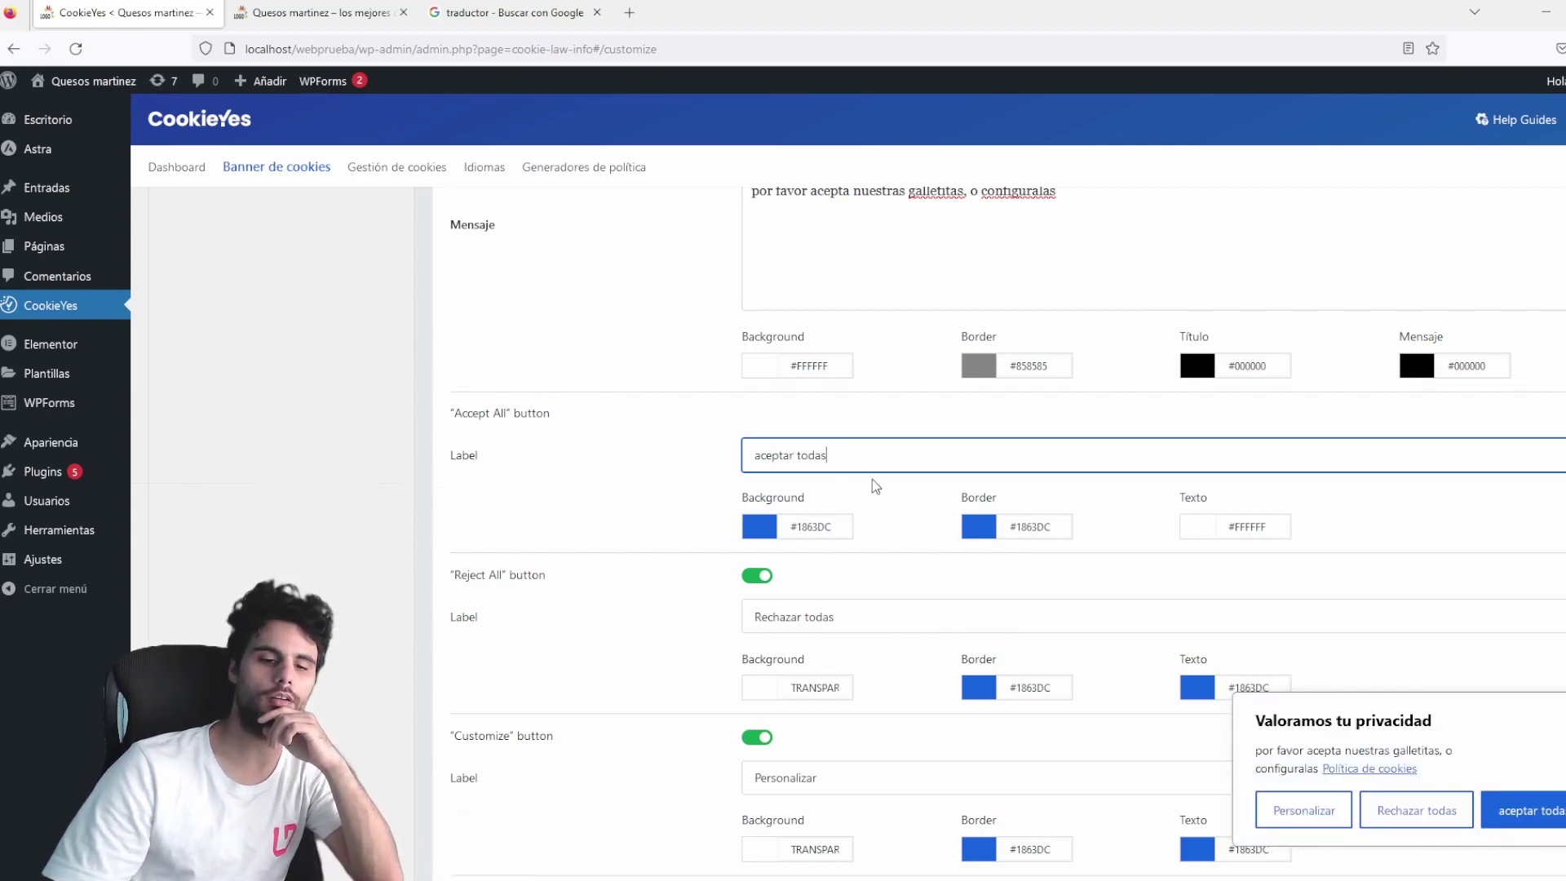
pyautogui.scroll(-2, 873, 480)
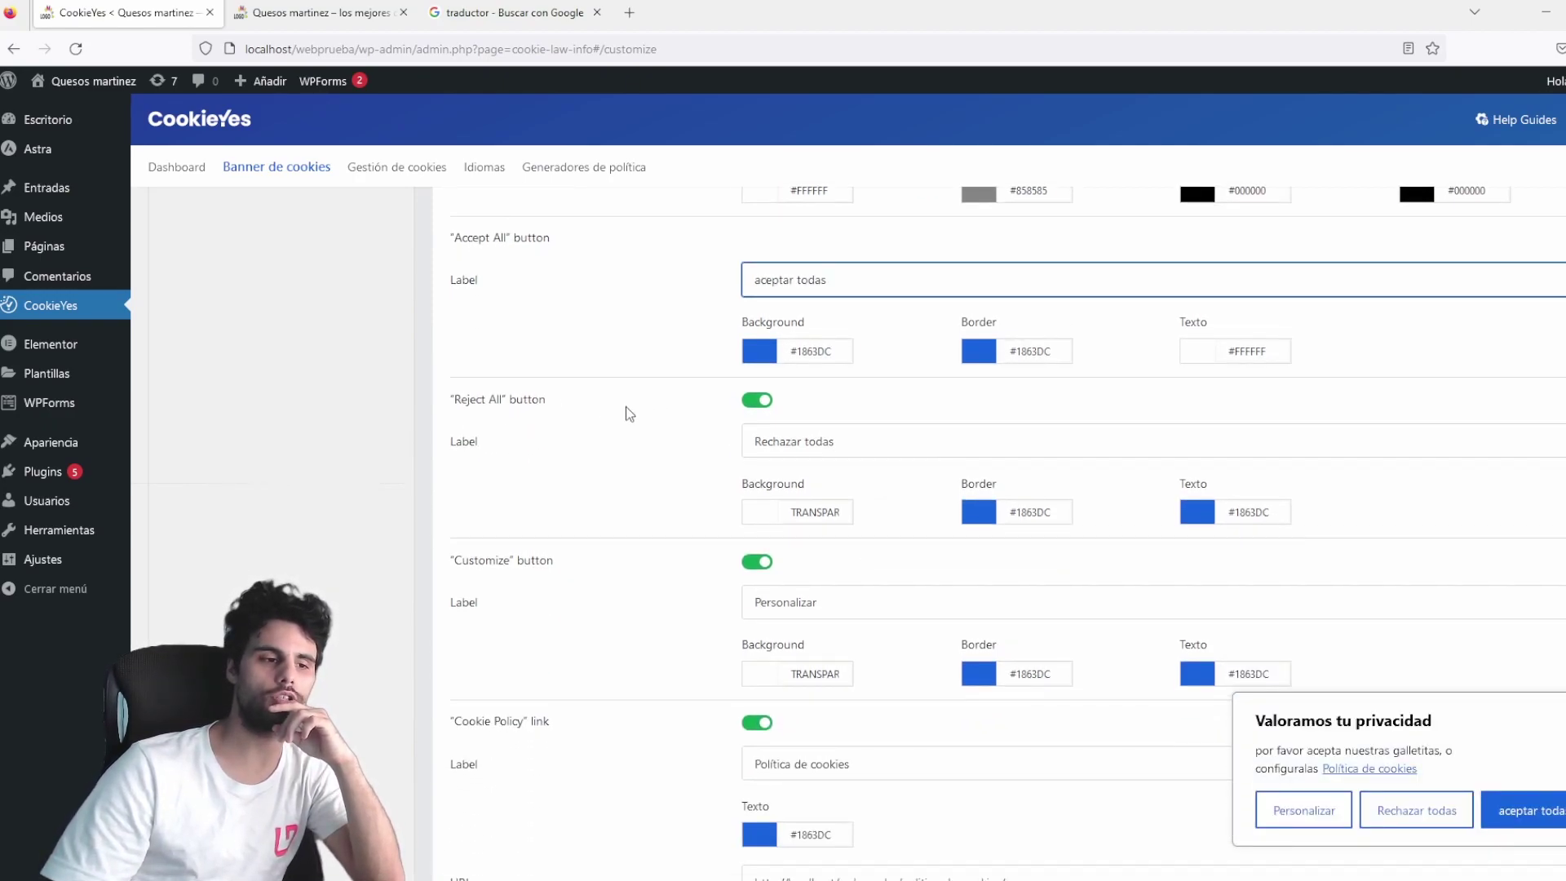
pyautogui.click(760, 402)
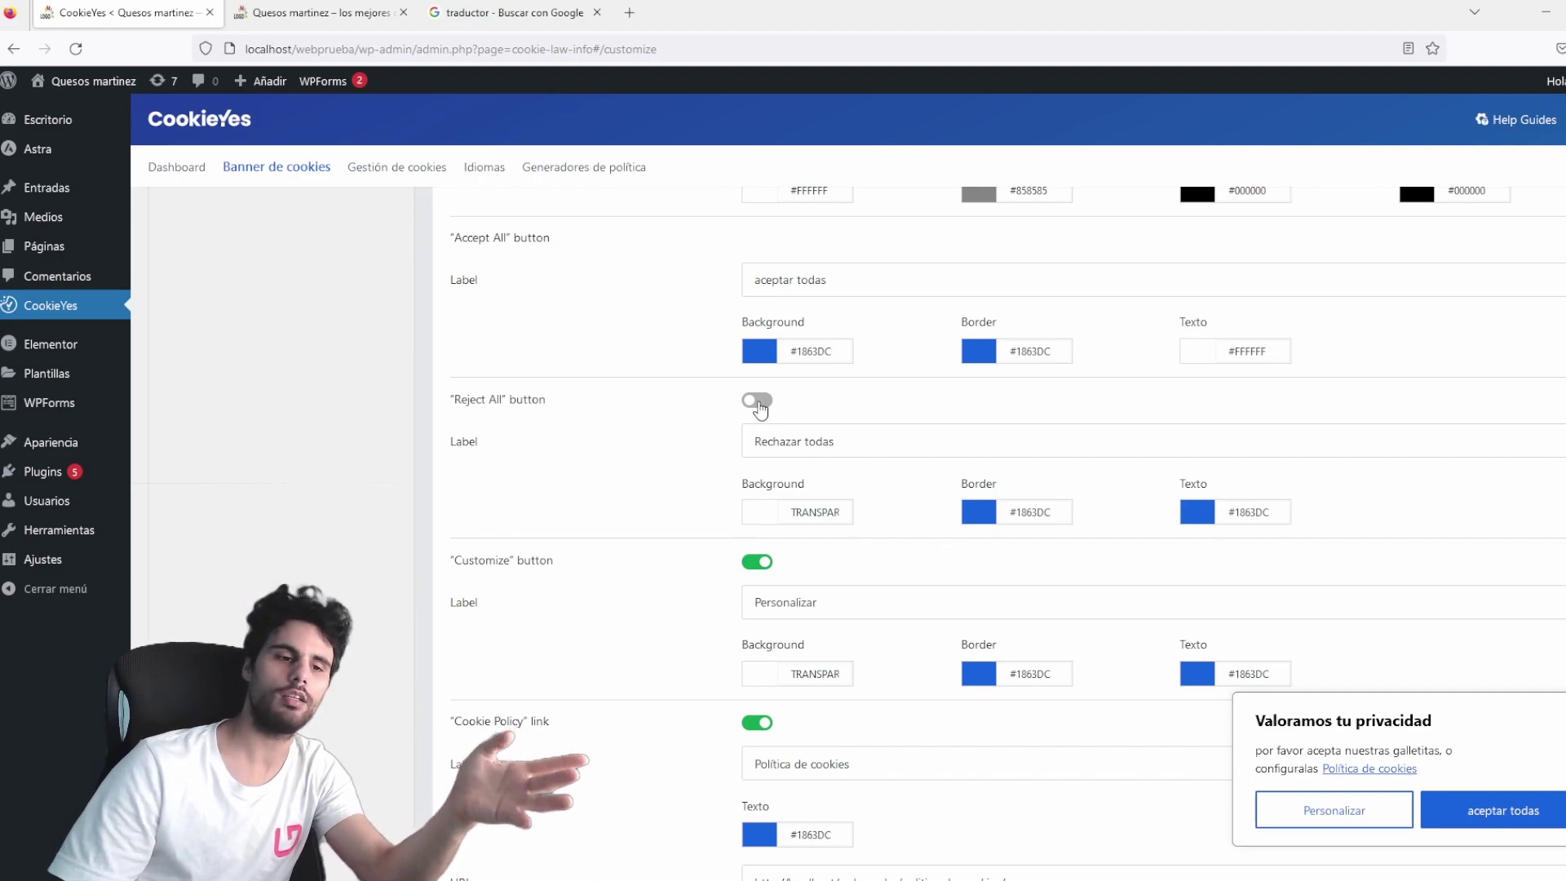
# Re-enable Rechazar todas with a red #FF0000 background and white #FFFFFF text.
pyautogui.click(757, 400)
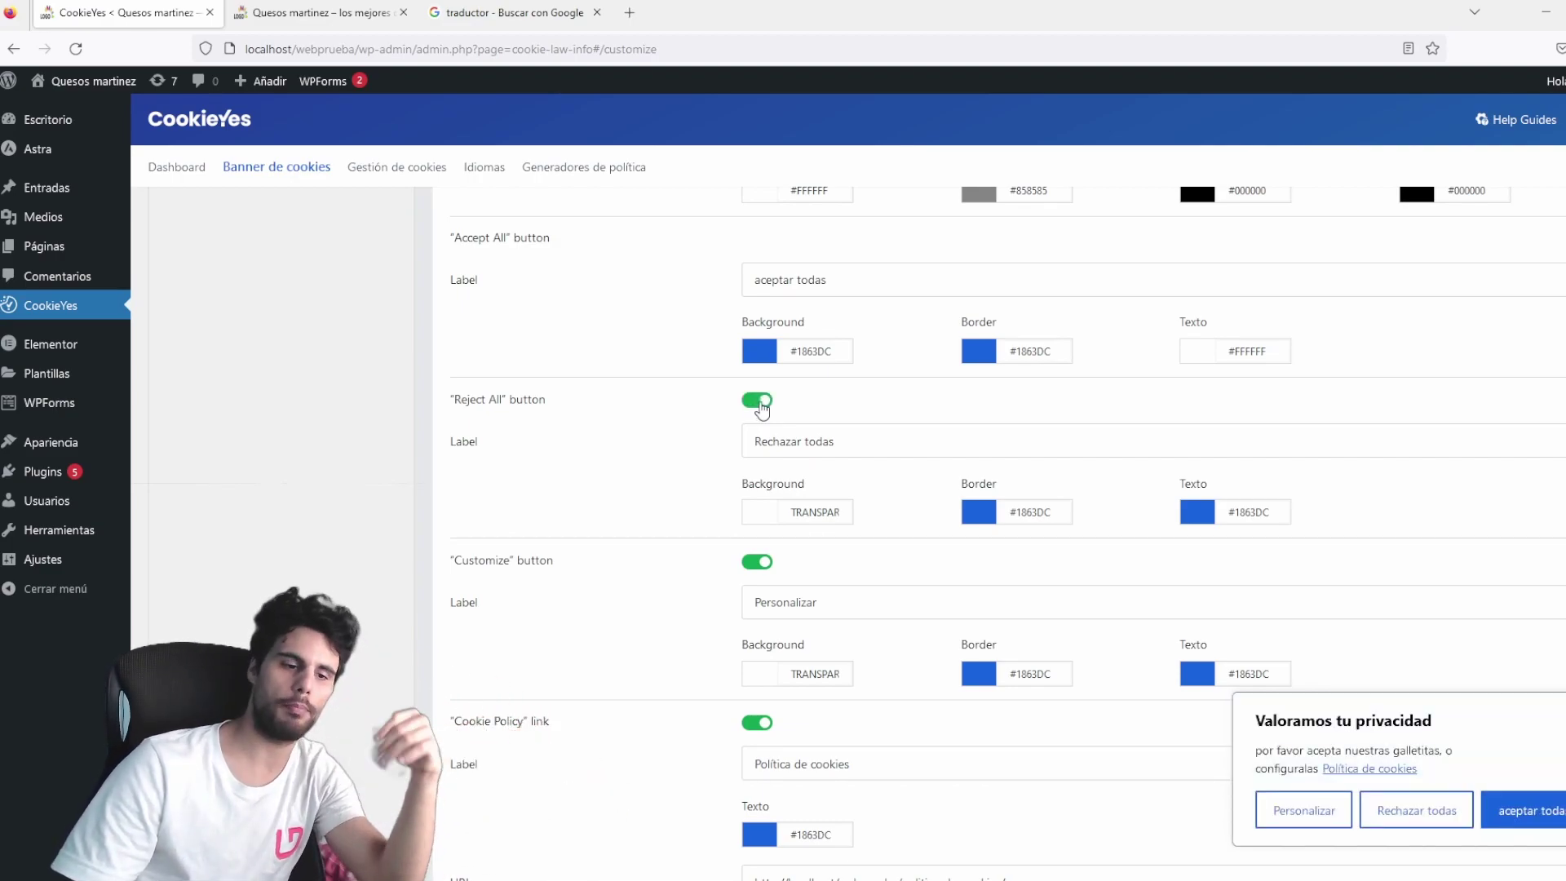
pyautogui.scroll(-2, 775, 432)
pyautogui.click(759, 336)
pyautogui.click(848, 400)
pyautogui.moveTo(848, 400); pyautogui.dragTo(935, 351)
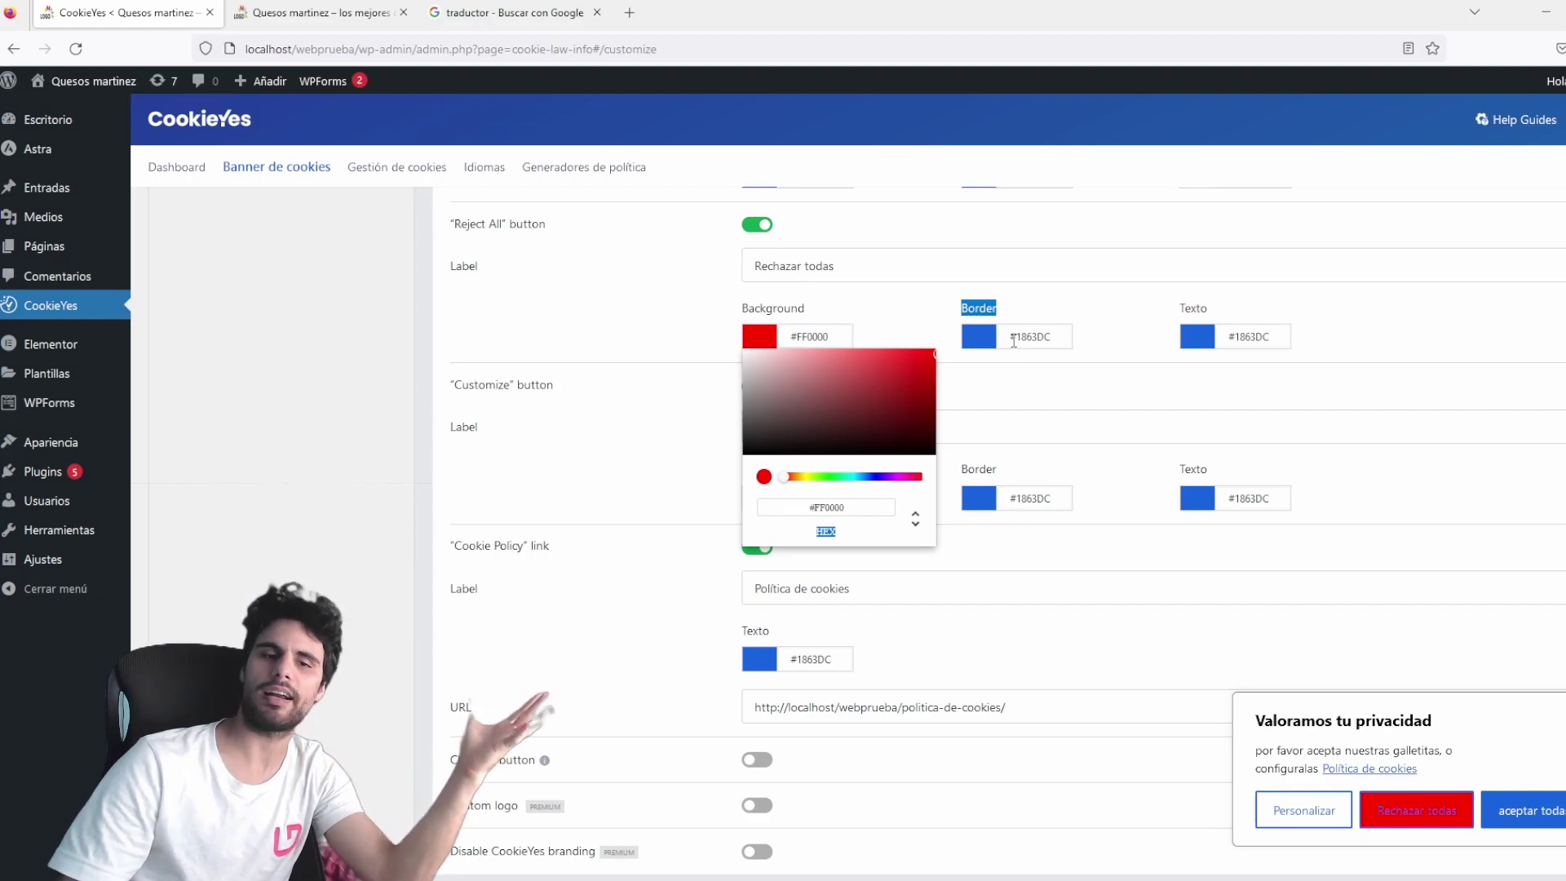
pyautogui.click(988, 338)
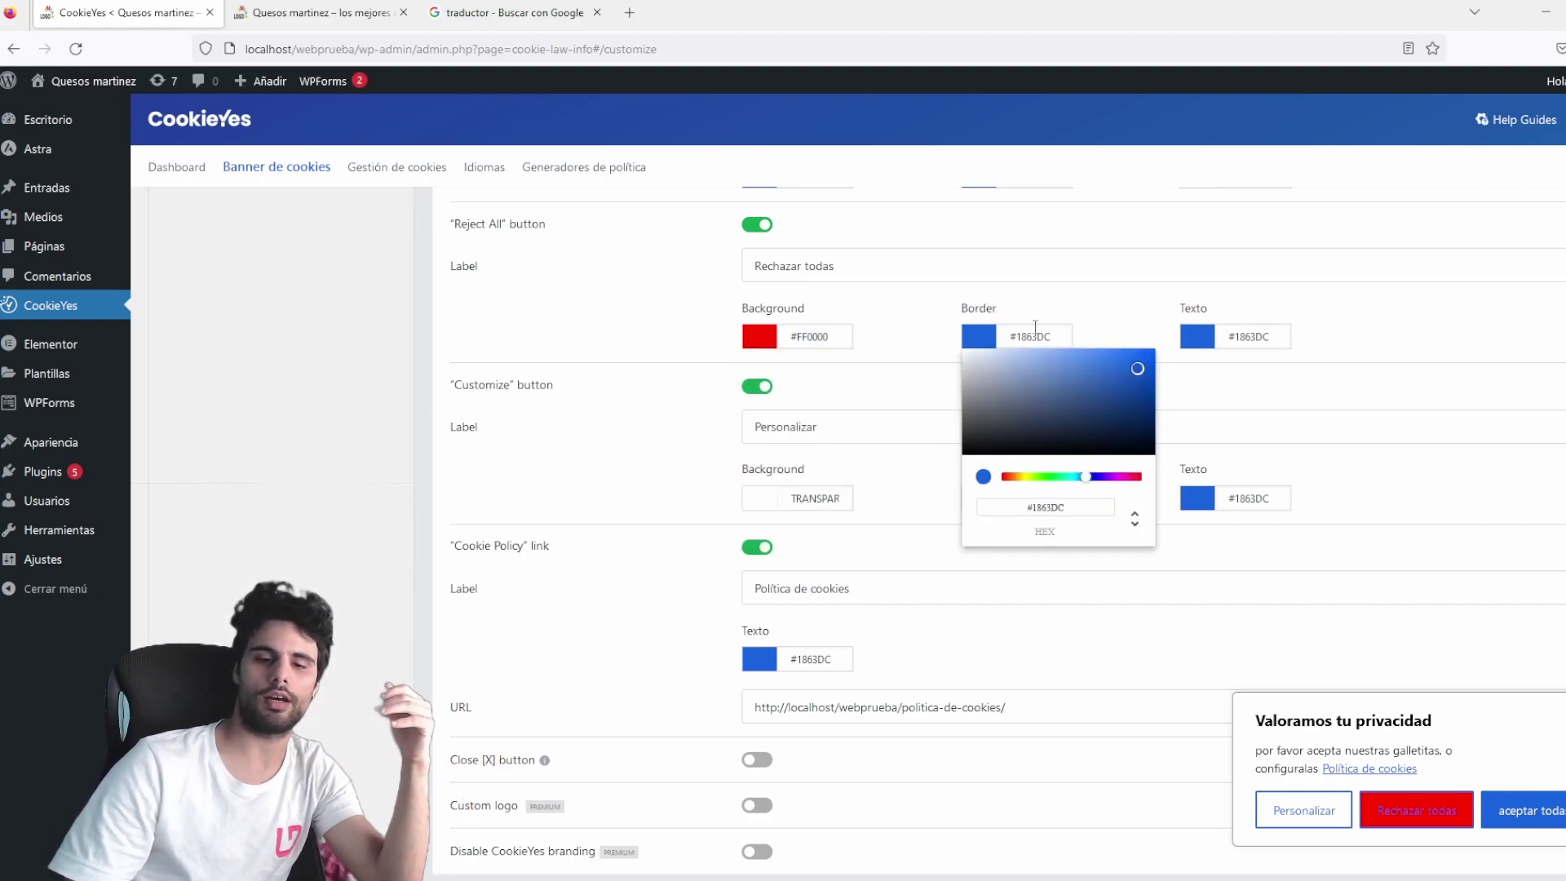
pyautogui.click(1196, 336)
pyautogui.moveTo(1229, 395); pyautogui.dragTo(1056, 319)
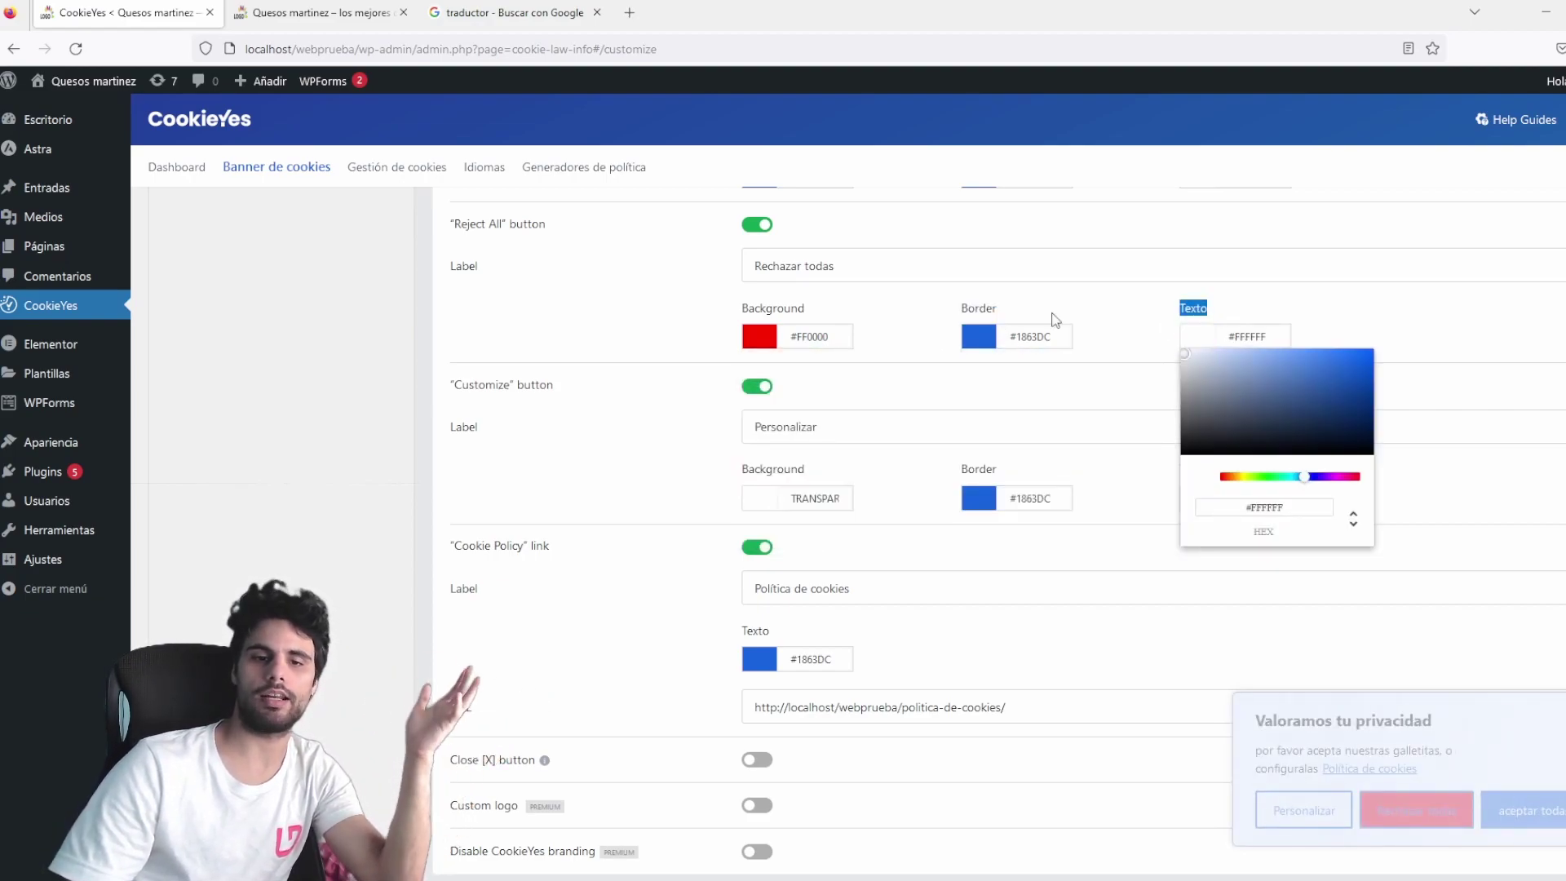
pyautogui.click(1473, 338)
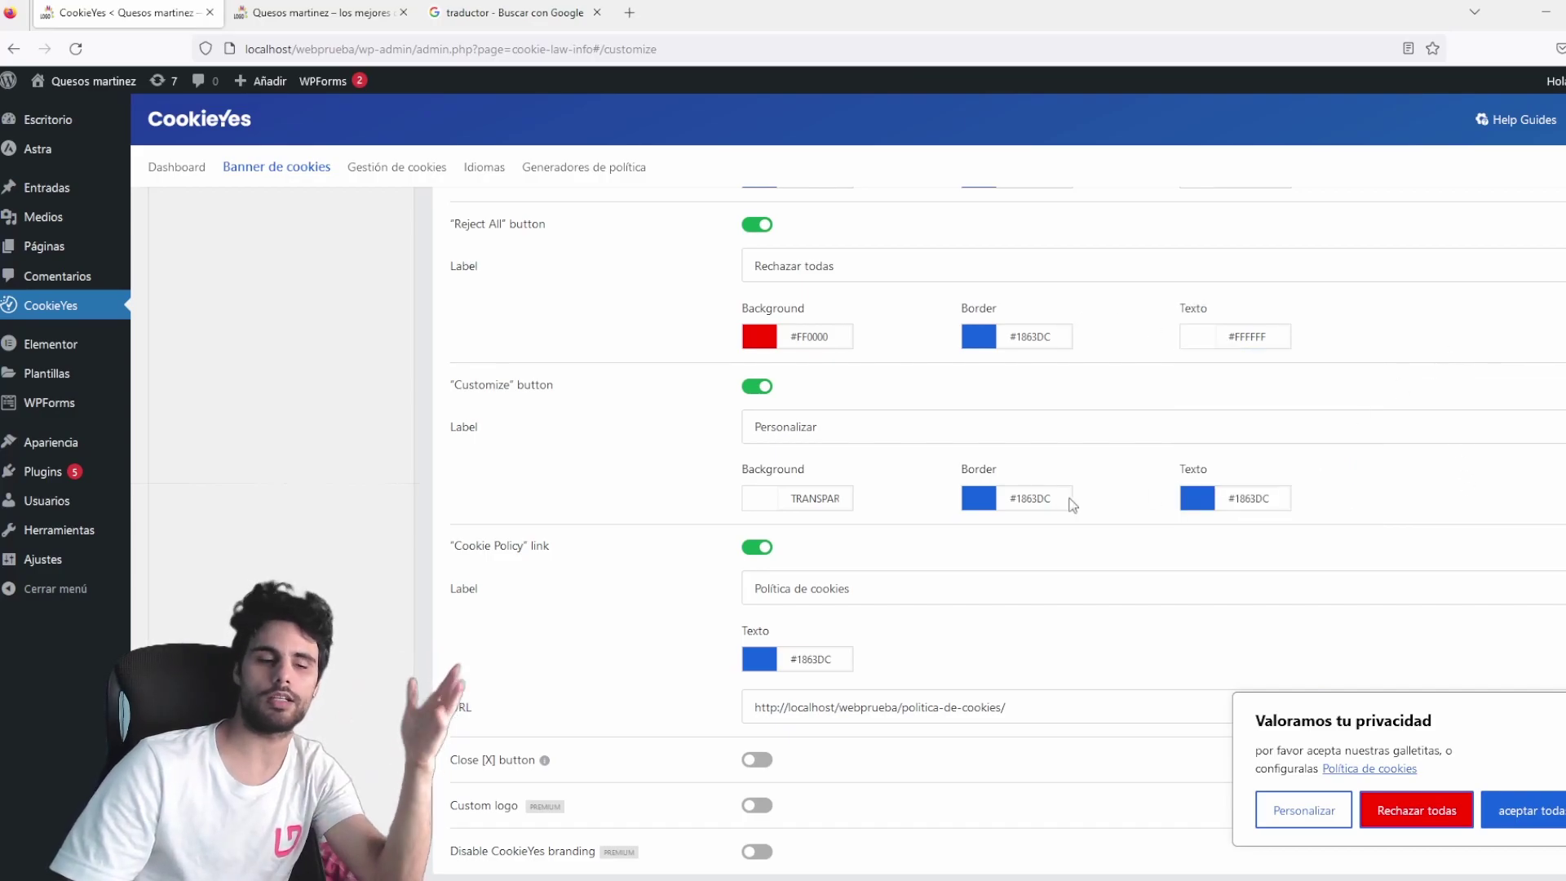
pyautogui.scroll(-3, 888, 482)
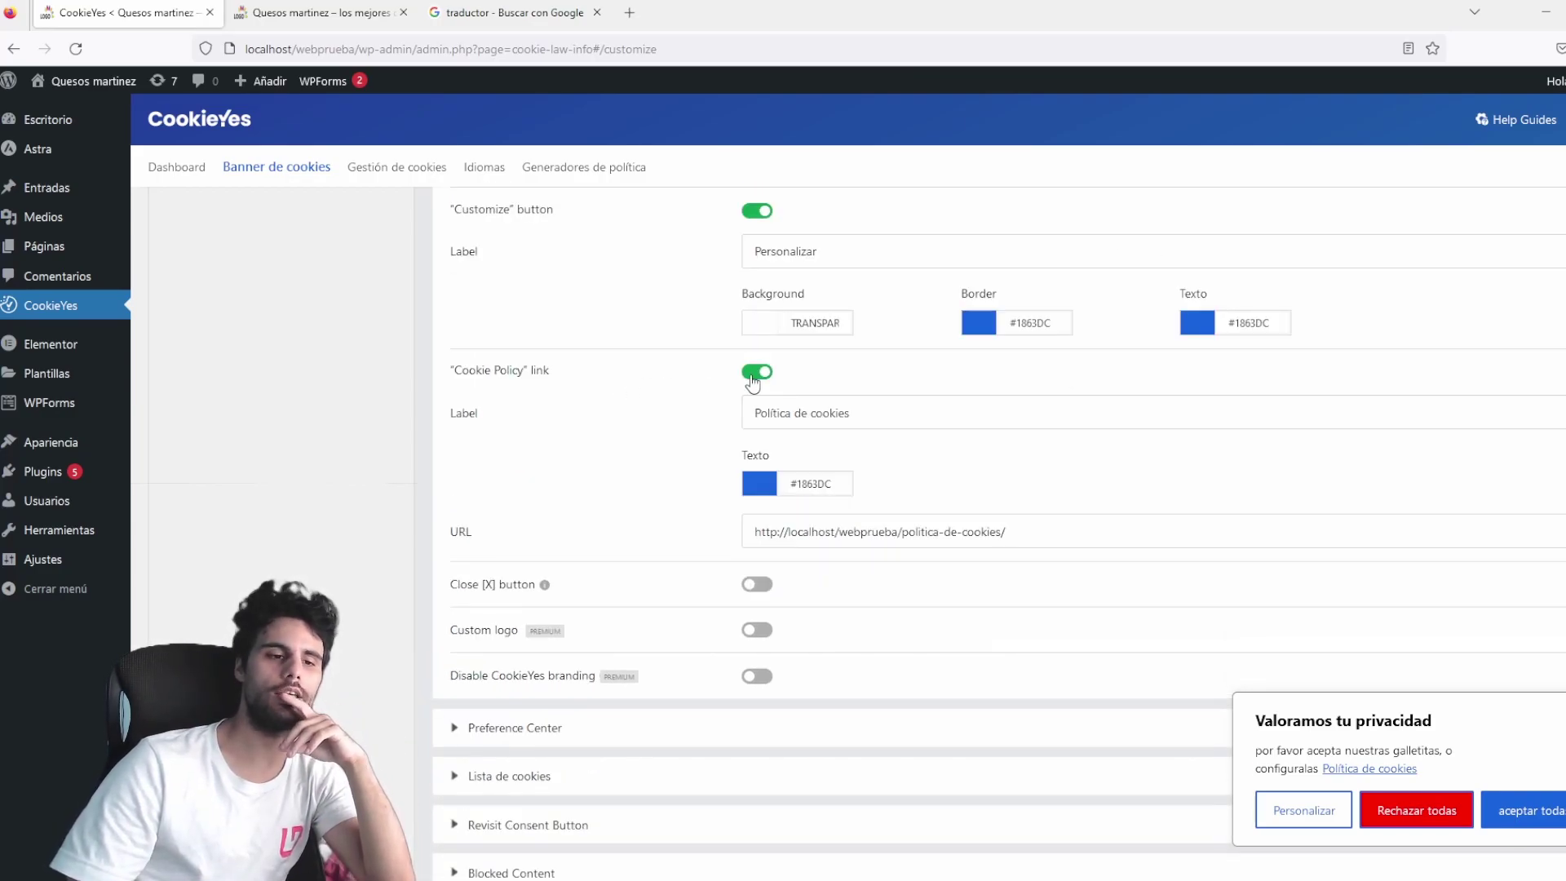
# Toggle the Cookie Policy link off and back on, then clear its URL field.
pyautogui.click(753, 375)
pyautogui.click(757, 374)
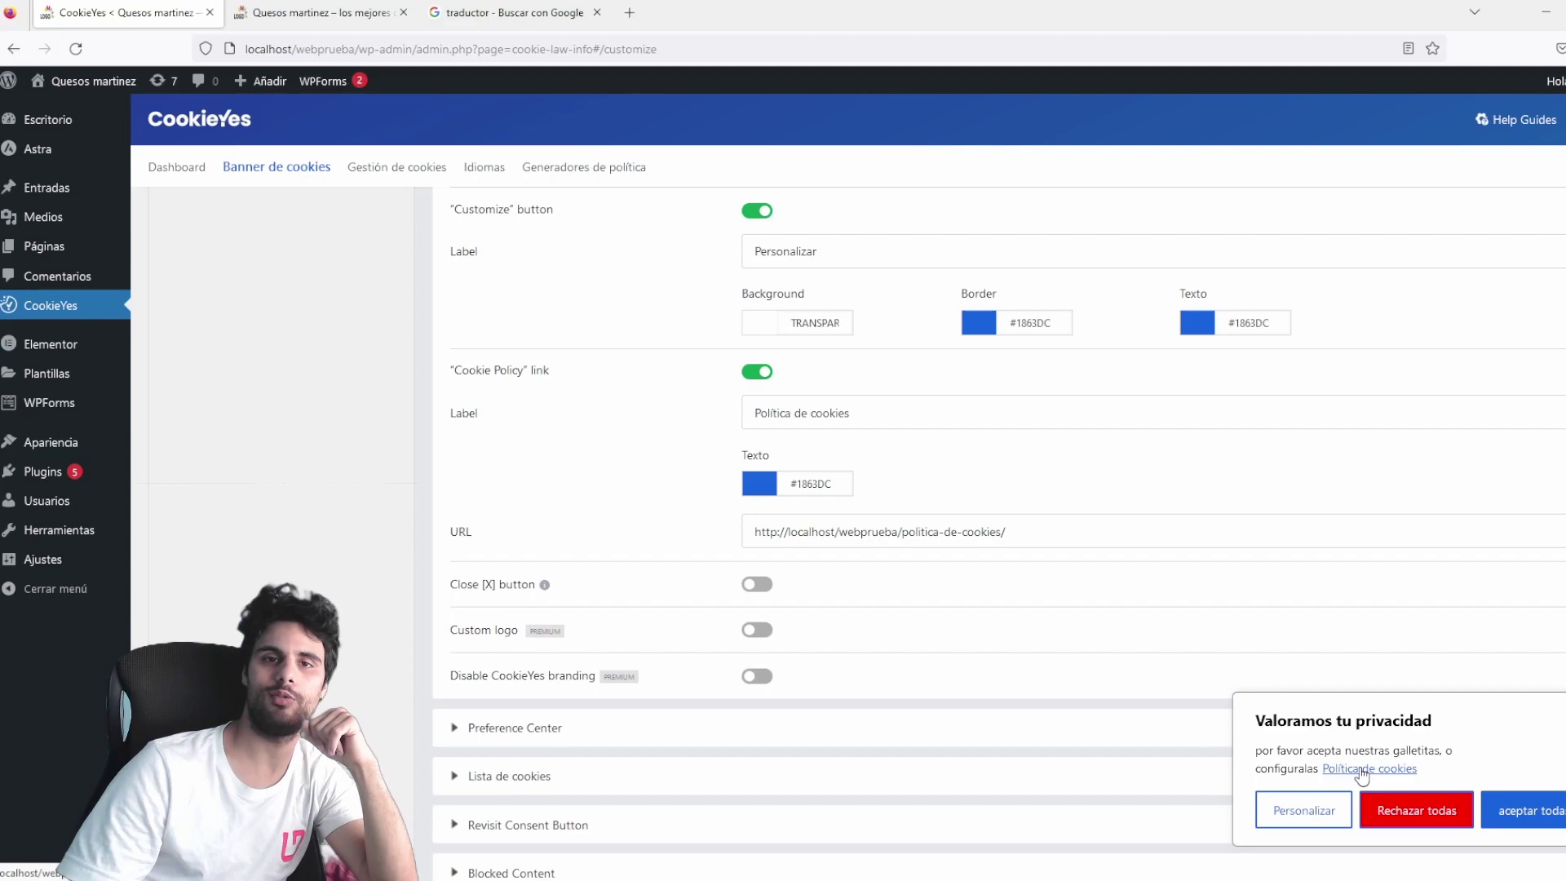
pyautogui.tripleClick(1043, 534)
pyautogui.press('BackSpace')
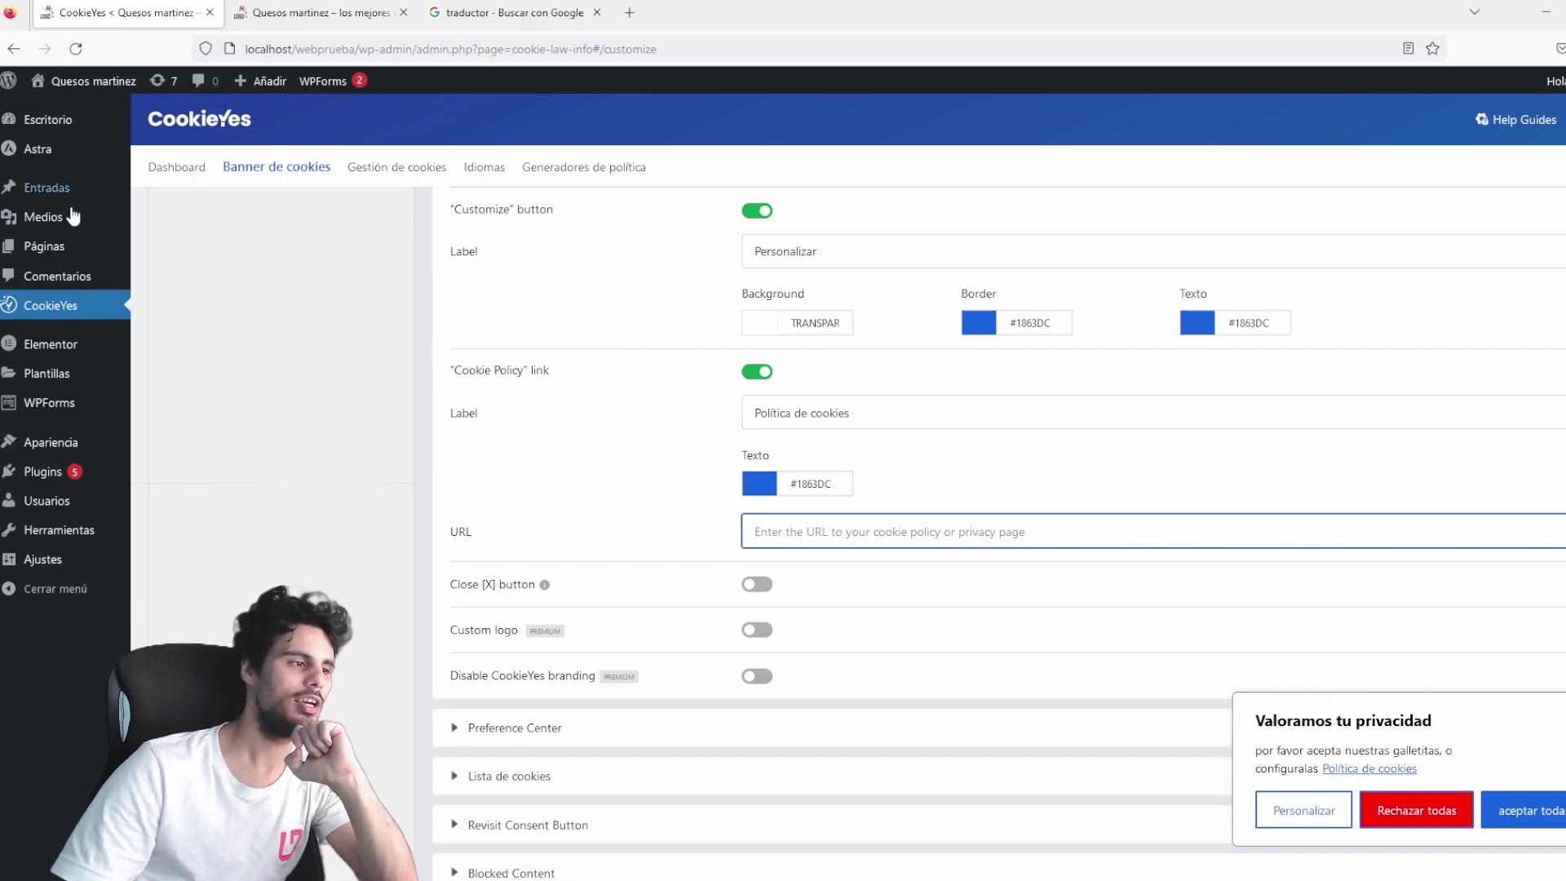
# Start a new page titled 'POLÍTICA DE COOKIES' from a new Pages tab.
pyautogui.middleClick(46, 251)
pyautogui.click(293, 13)
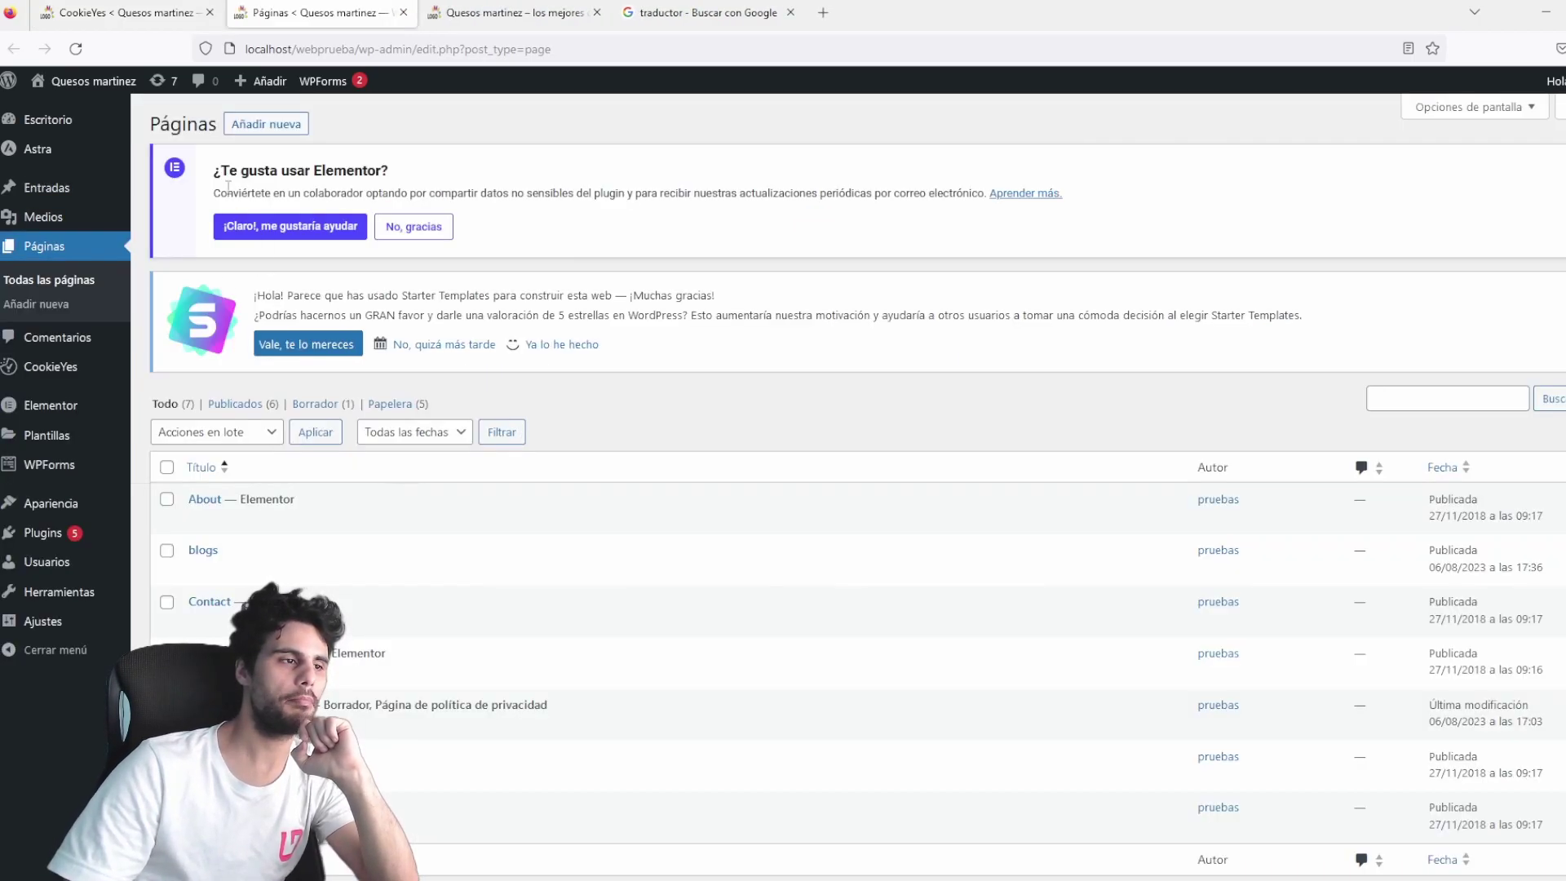
pyautogui.click(267, 125)
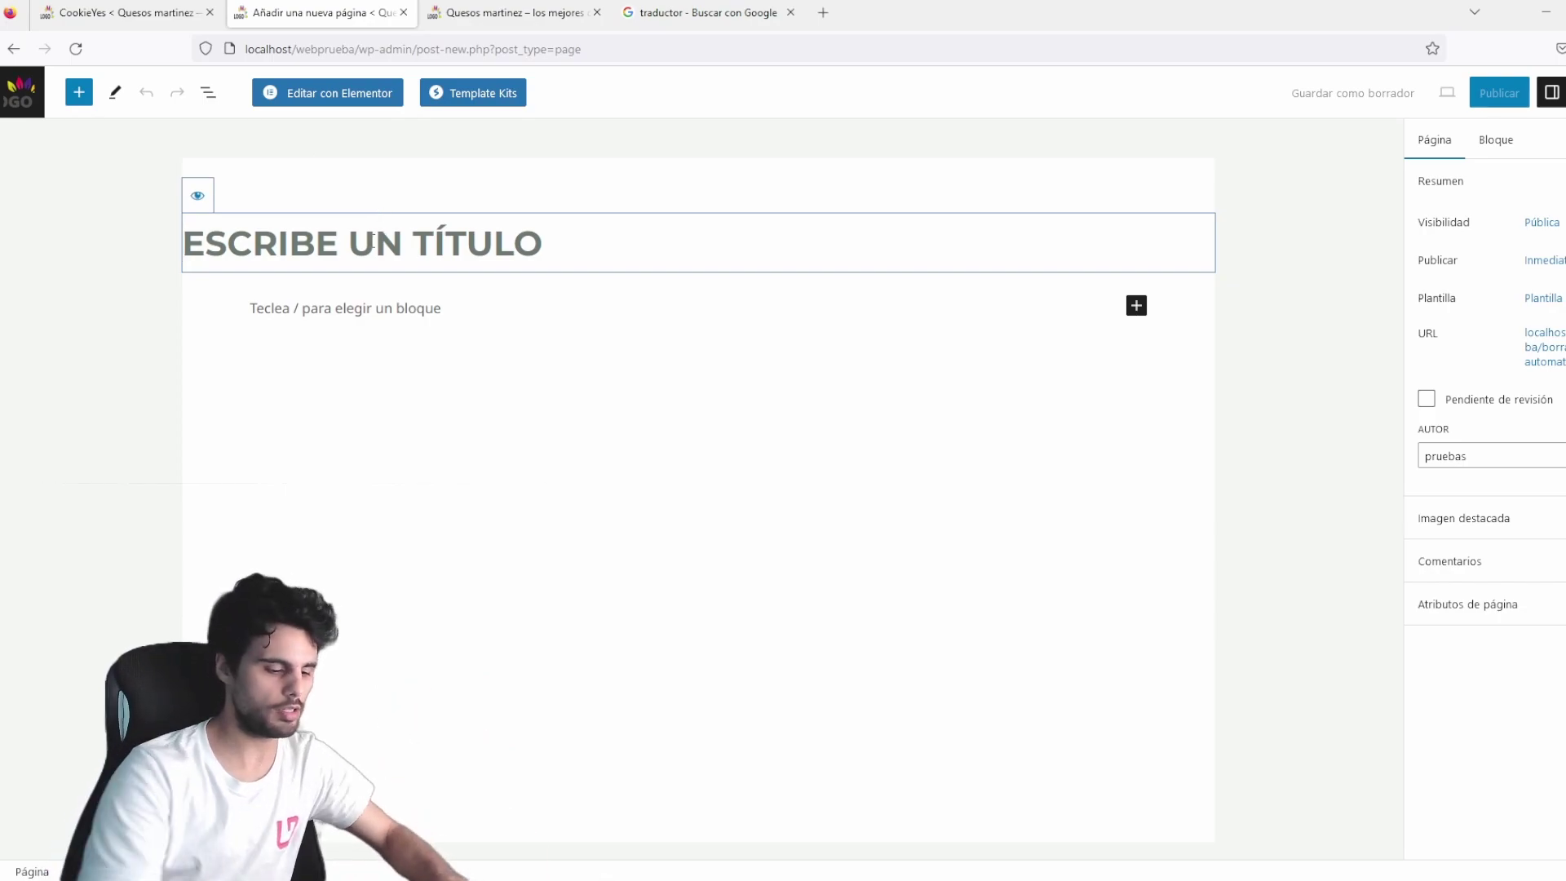
pyautogui.write('POLÍTICA DE COOKIES')
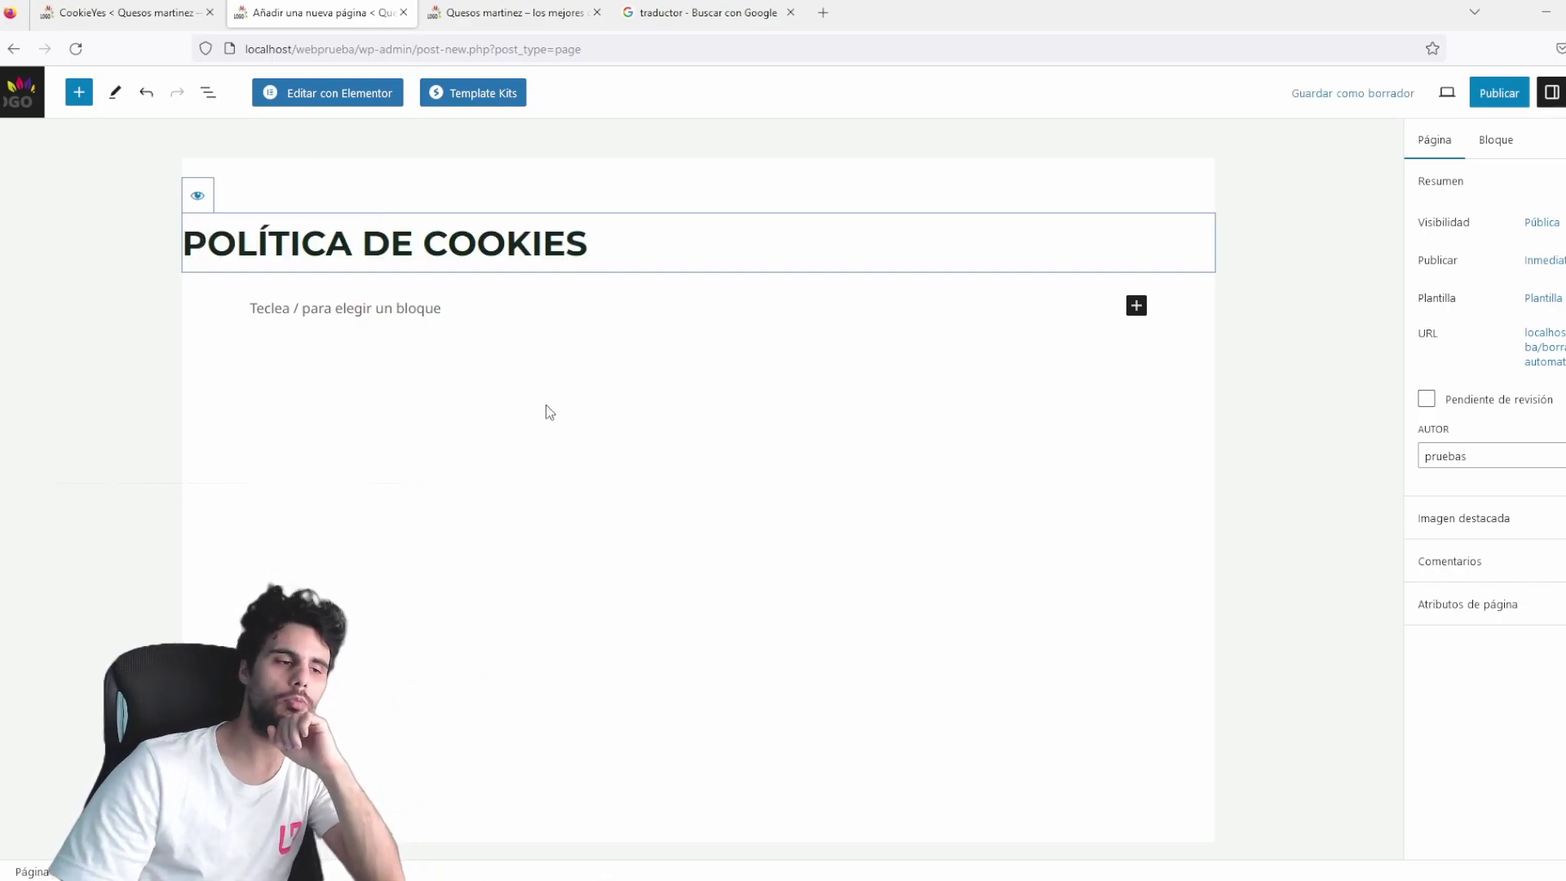
pyautogui.click(416, 309)
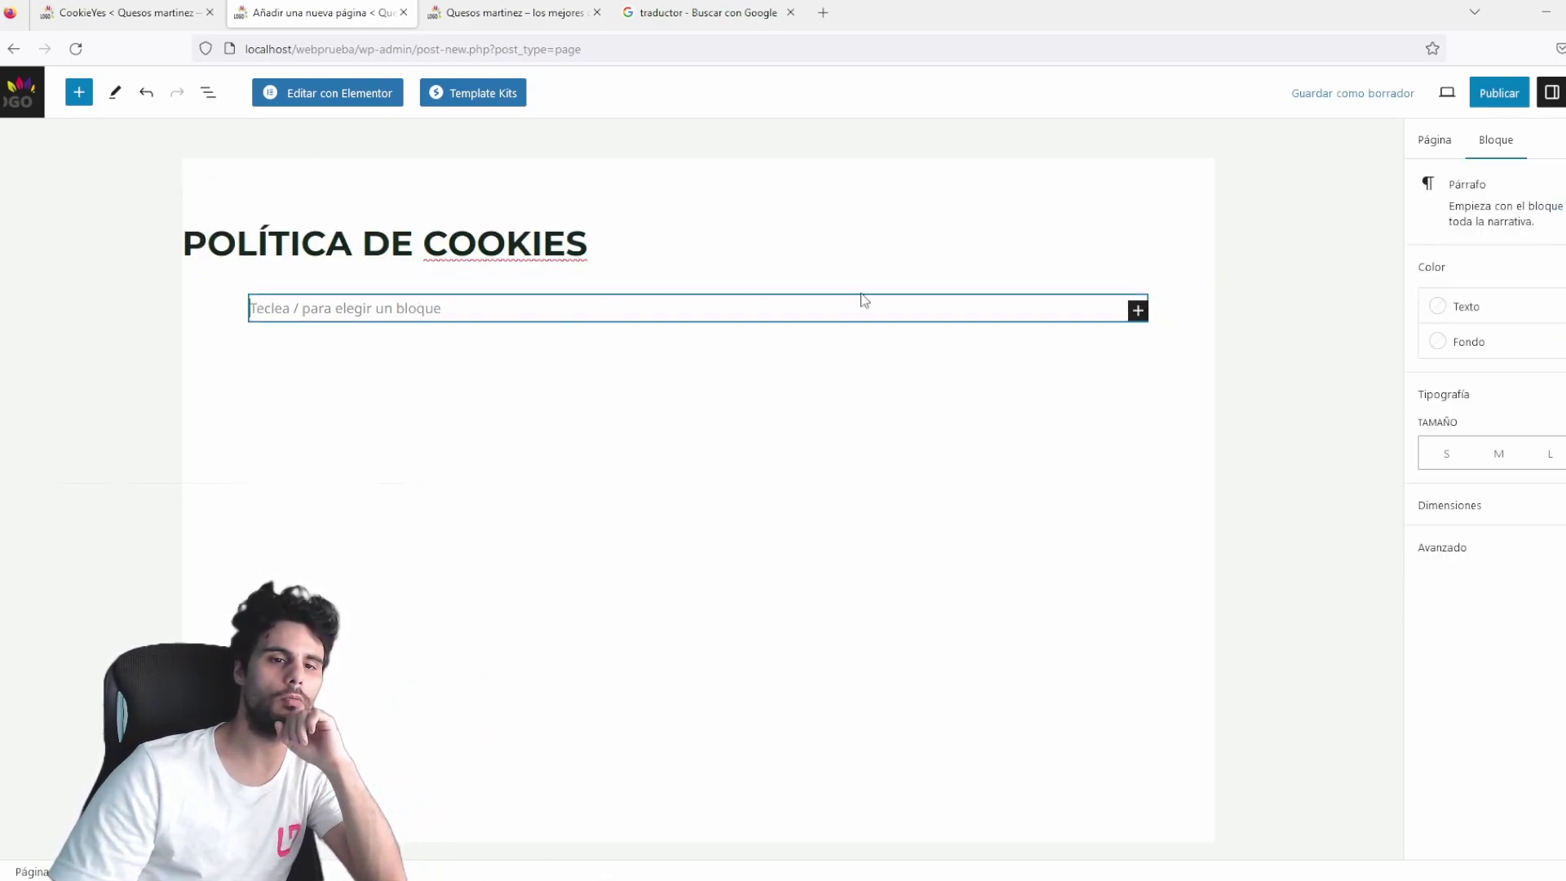
pyautogui.click(1137, 312)
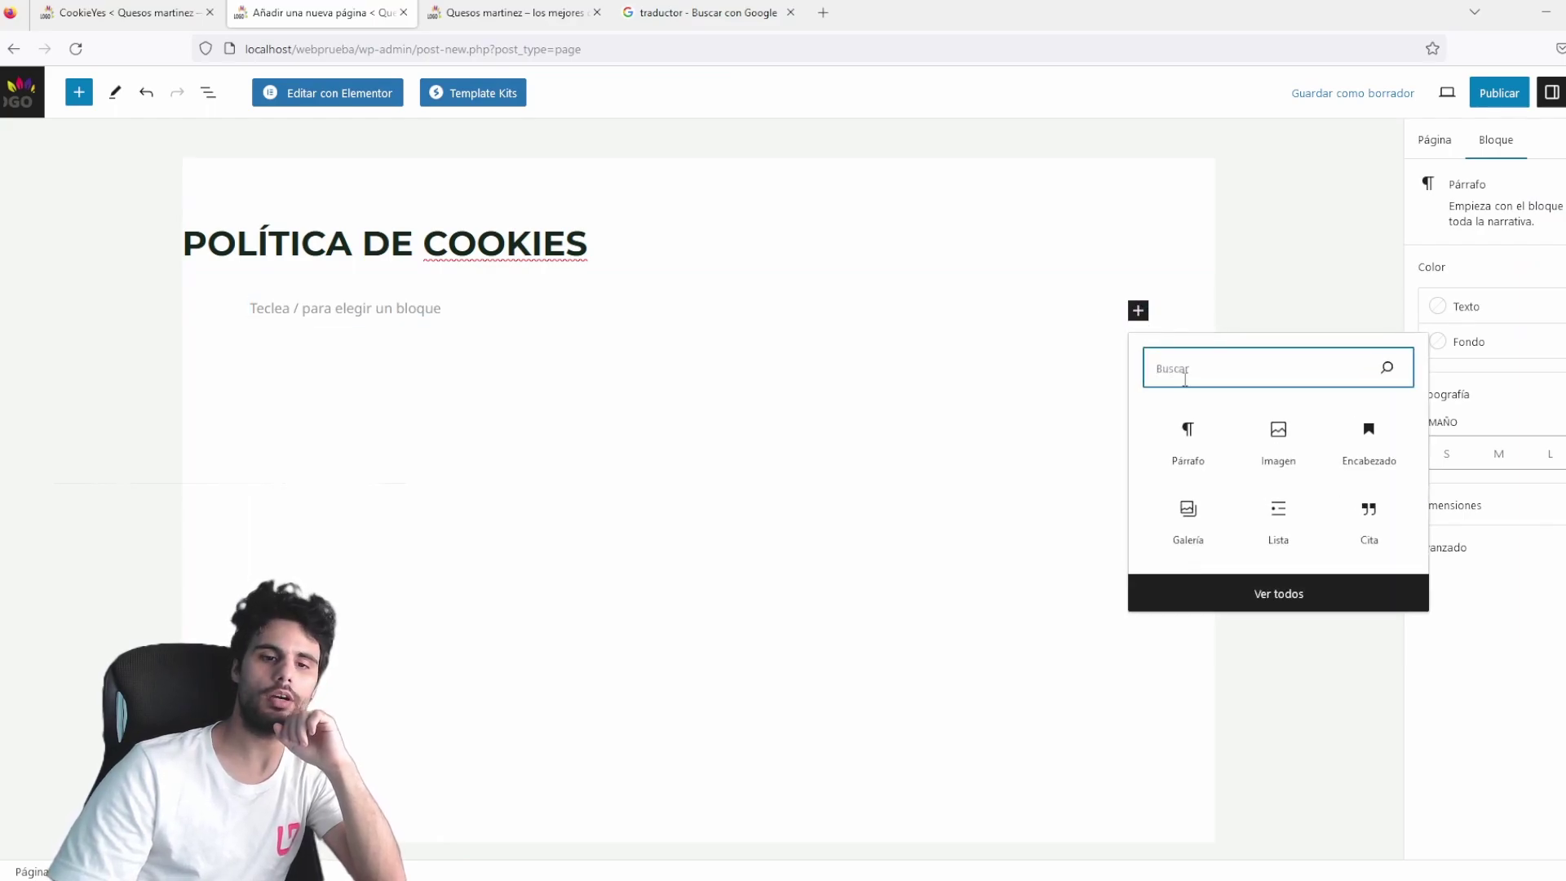
pyautogui.click(1184, 436)
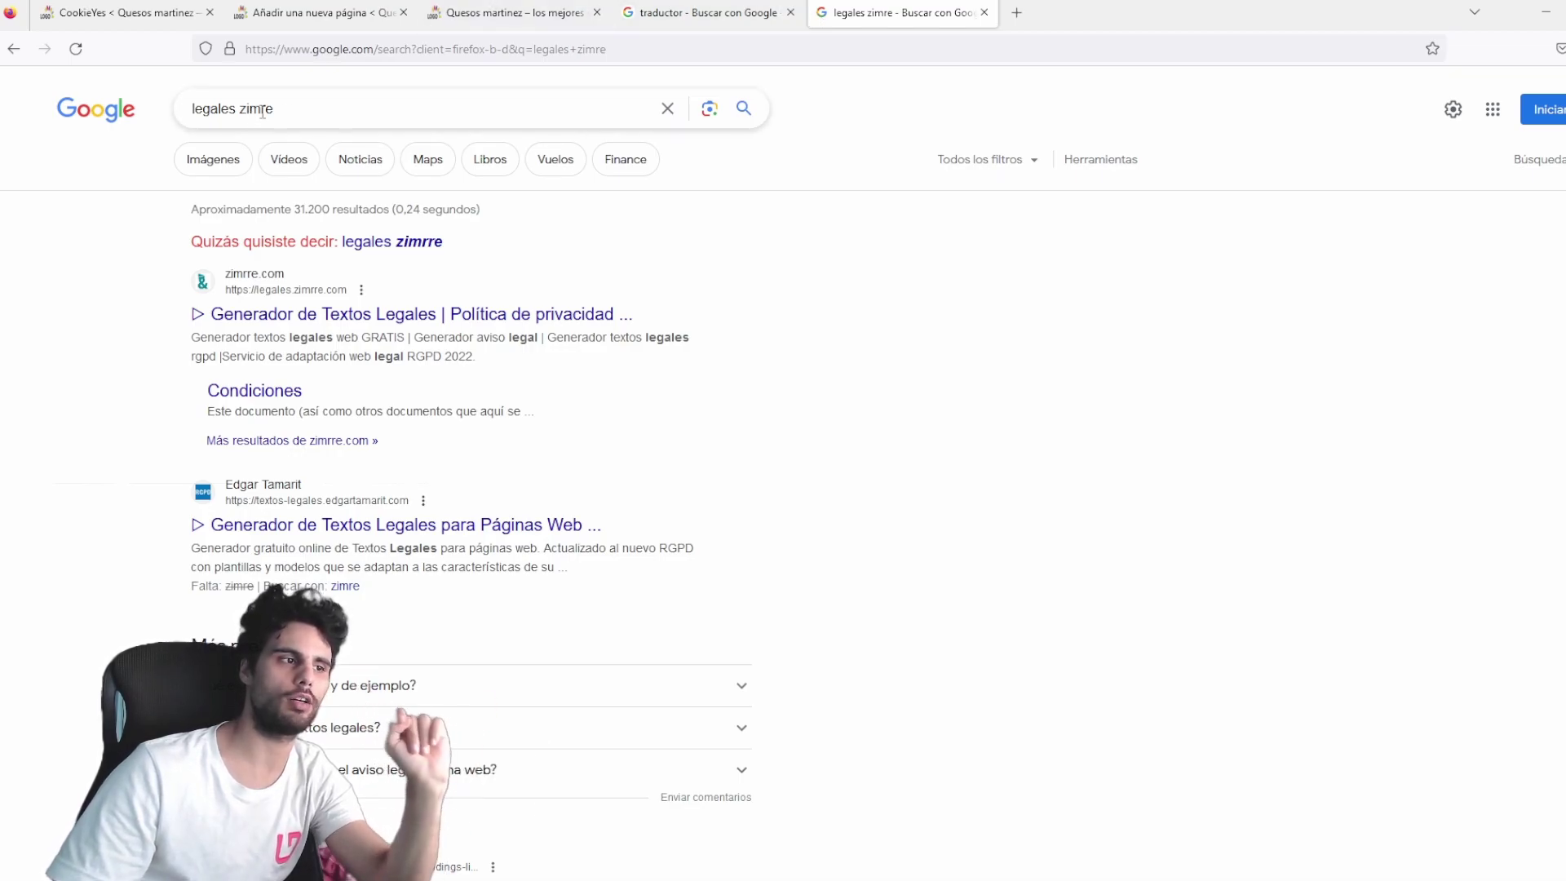
# Open Zimrre's legal text generator and its Política de Cookies generator form.
pyautogui.click(363, 318)
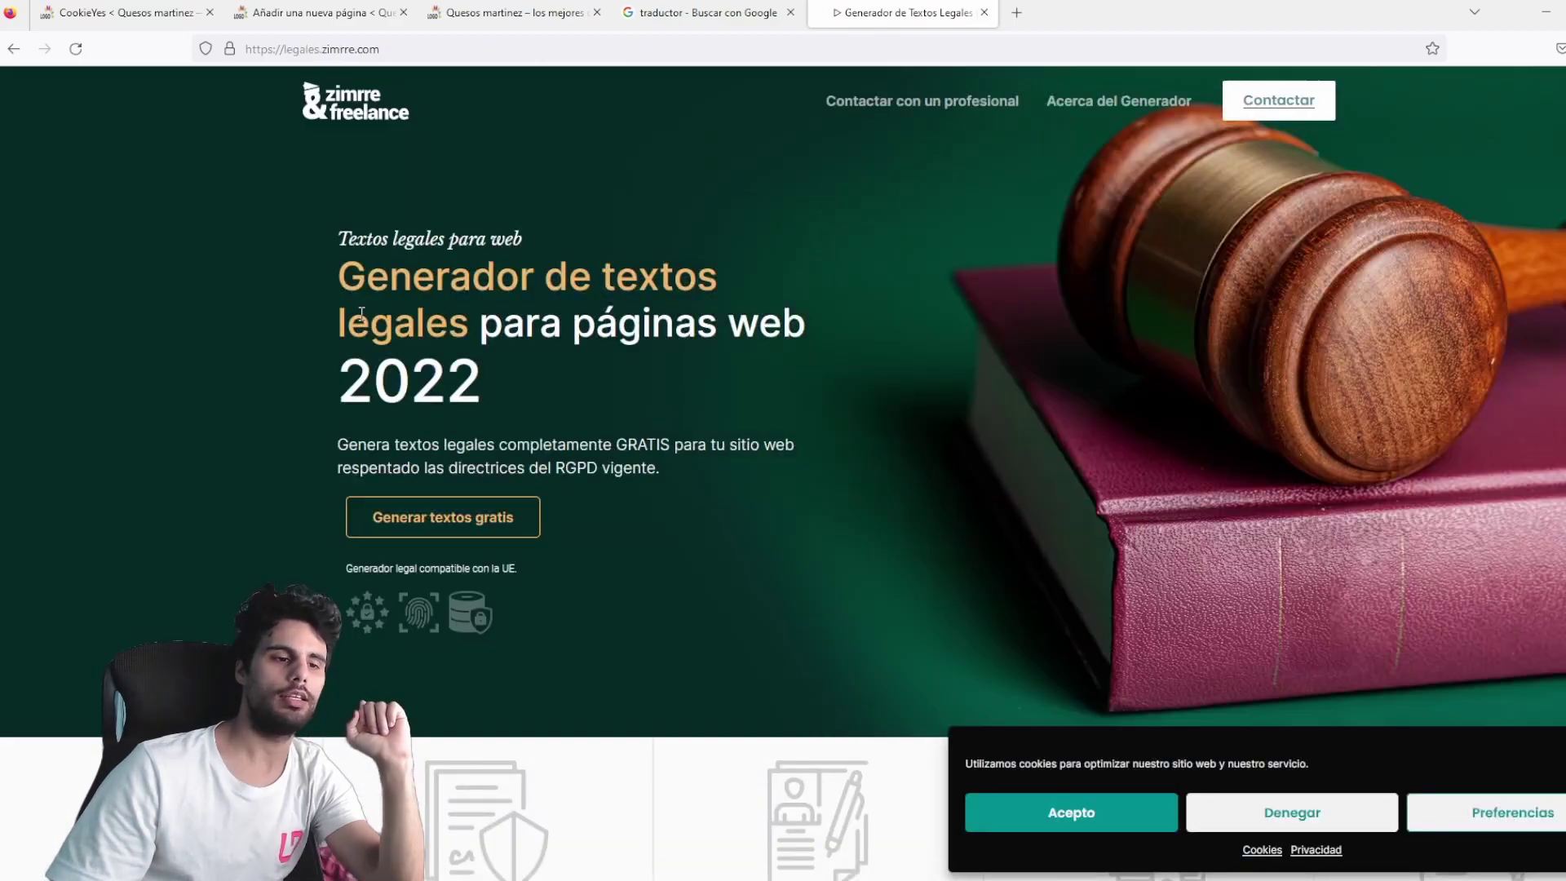
pyautogui.click(404, 522)
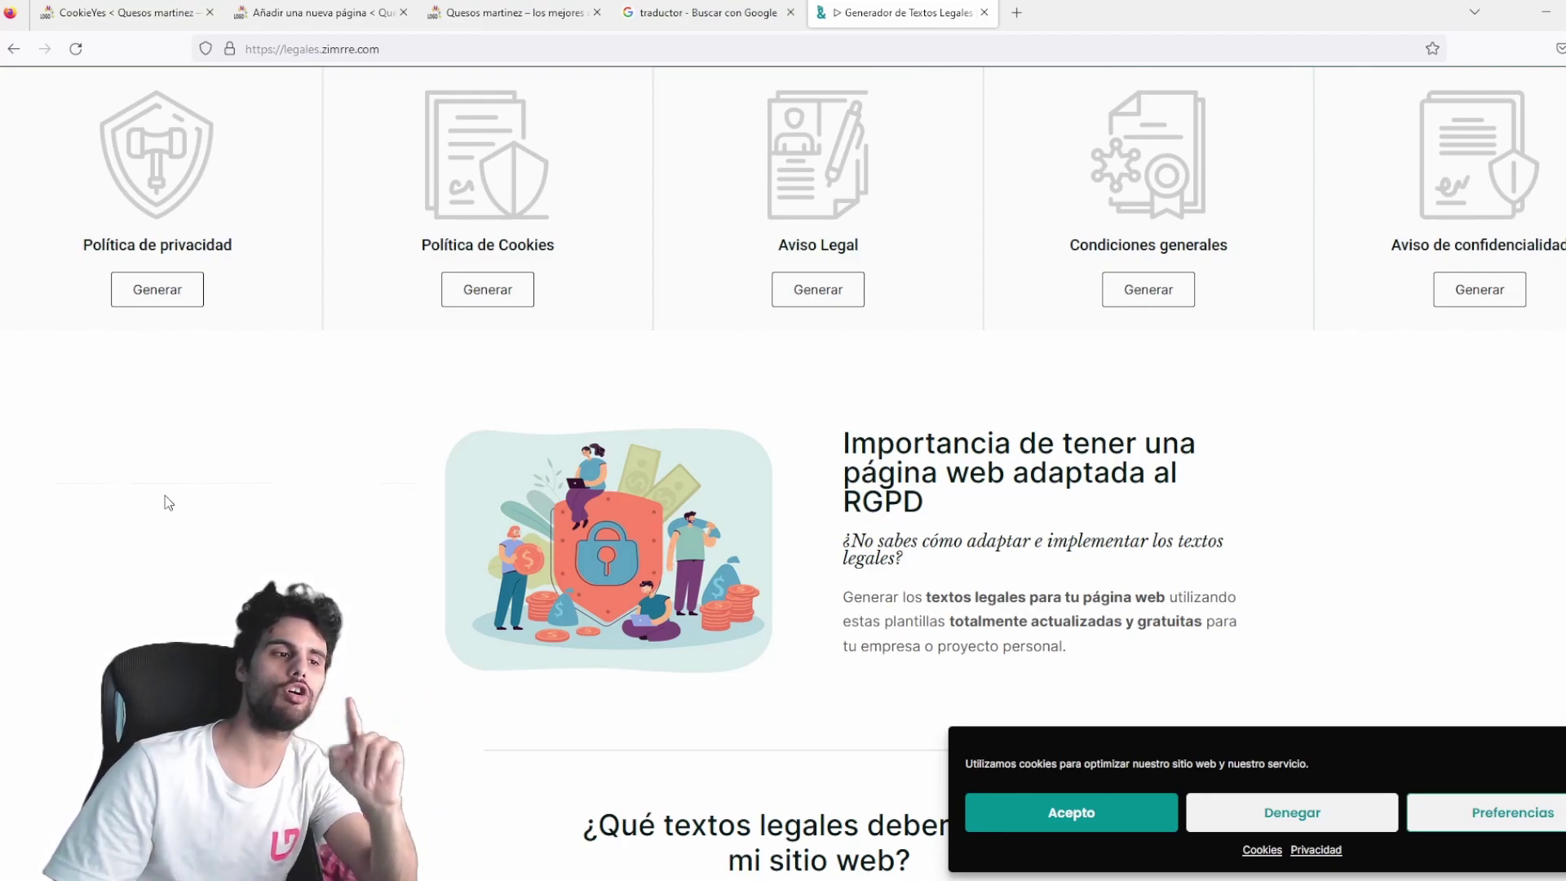
pyautogui.click(471, 295)
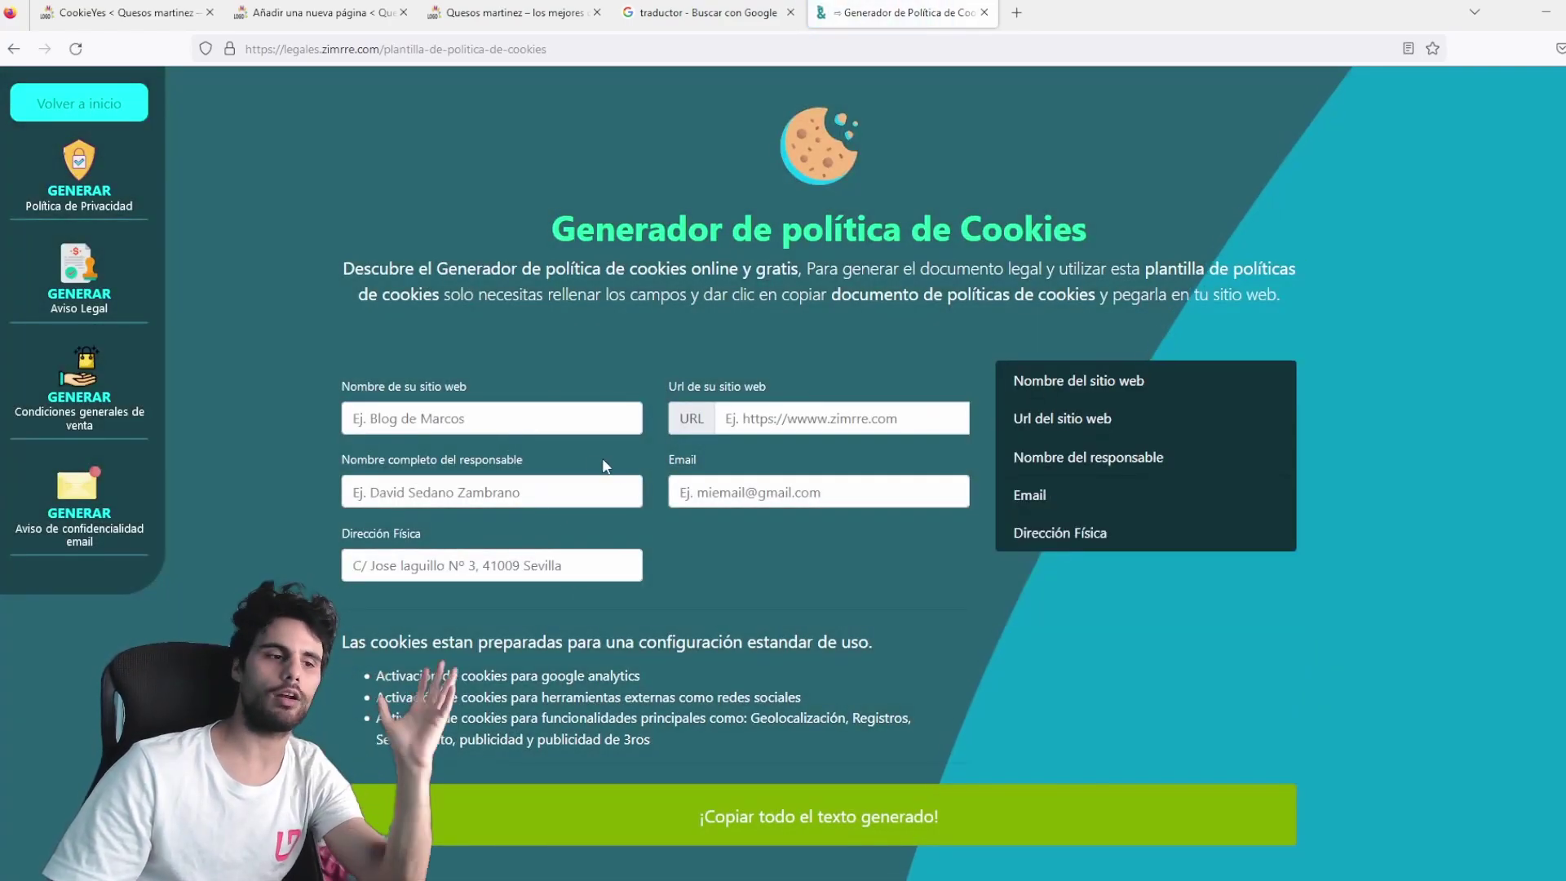
pyautogui.click(515, 421)
pyautogui.write('quesos martinez')
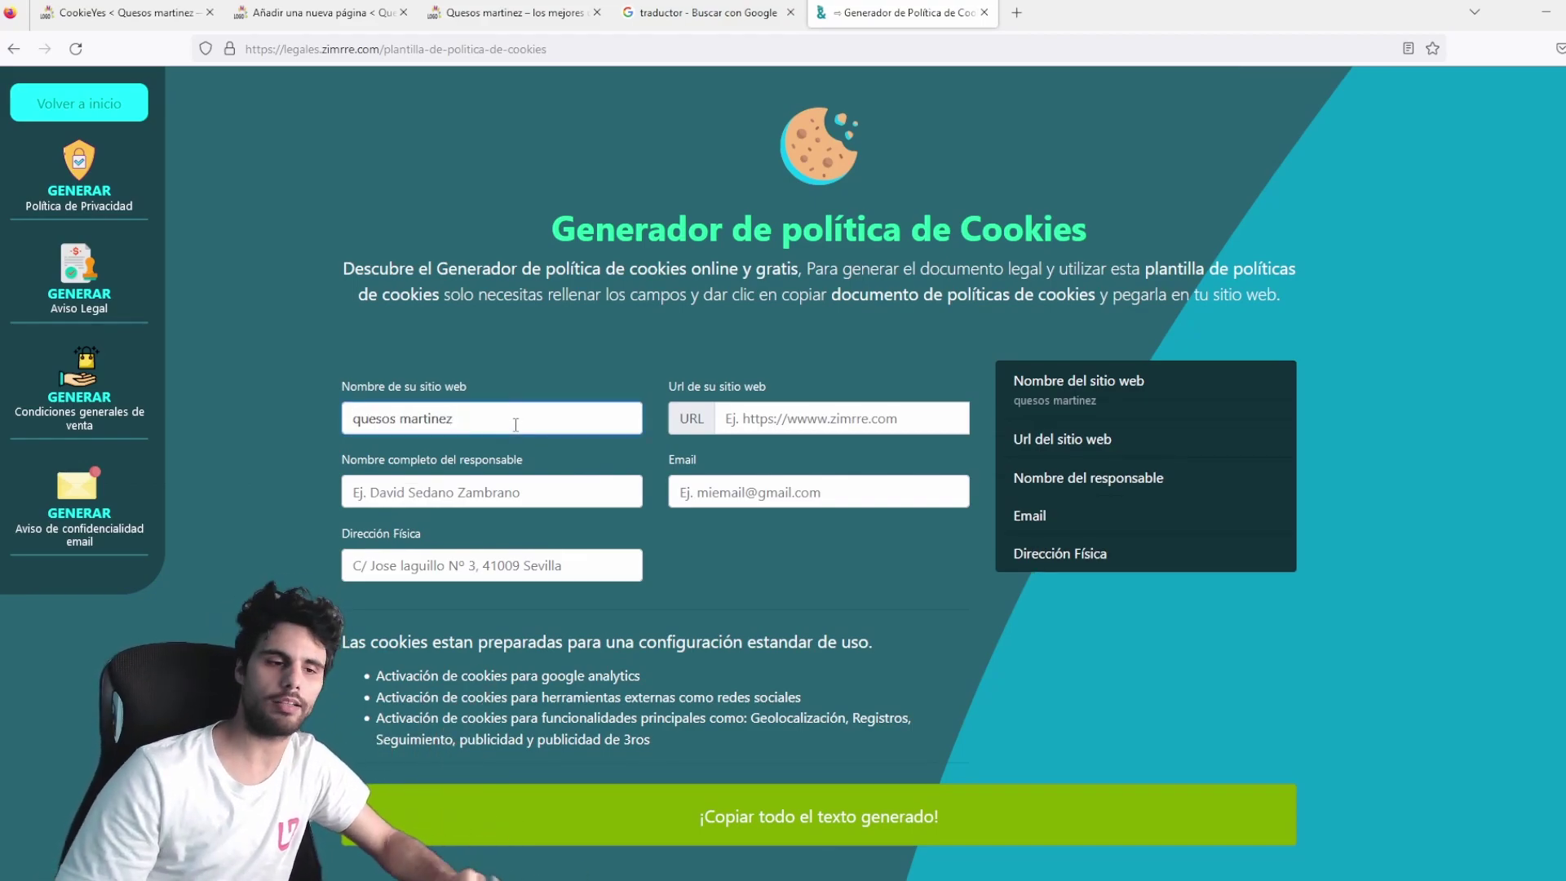
pyautogui.click(800, 412)
pyautogui.write('www.quesosmartinez.com')
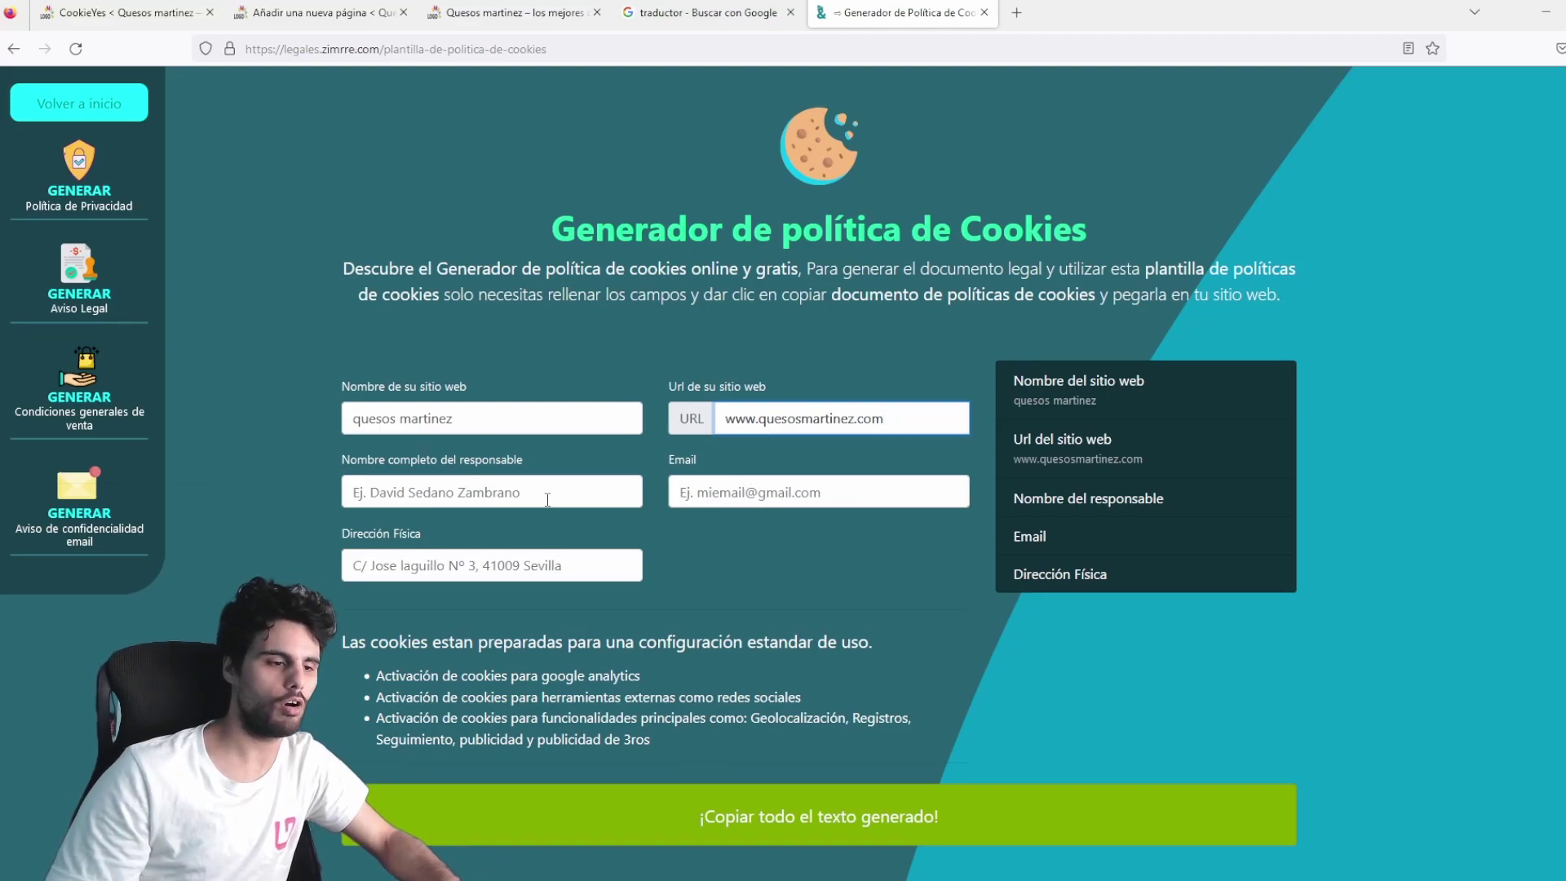
pyautogui.click(547, 500)
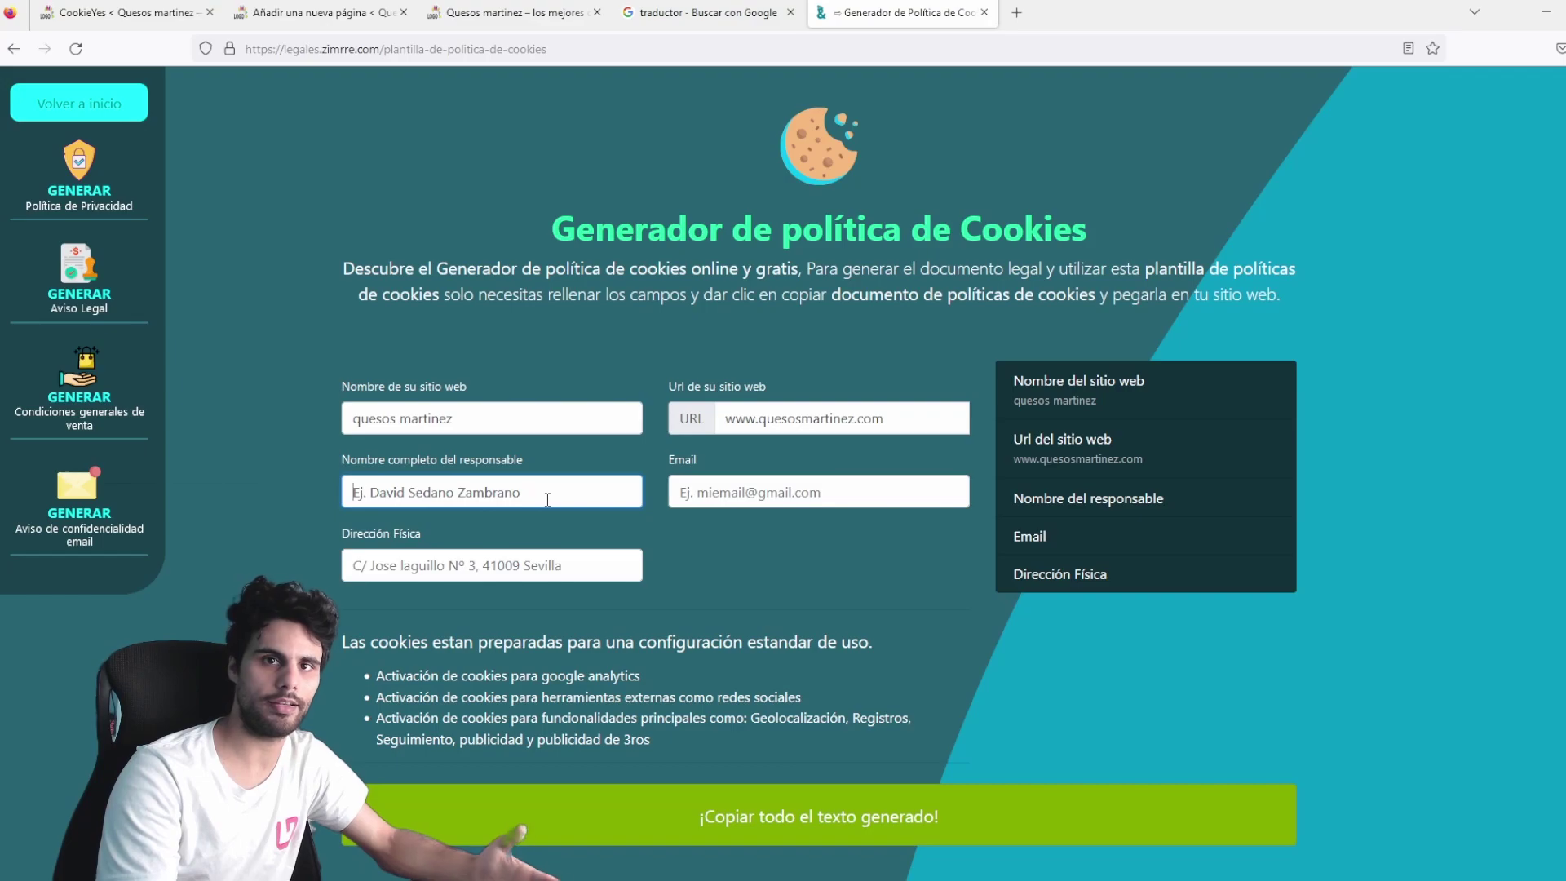
# Enter the contact e-mail, fixing a duplicated letter, and start the physical address.
pyautogui.click(799, 487)
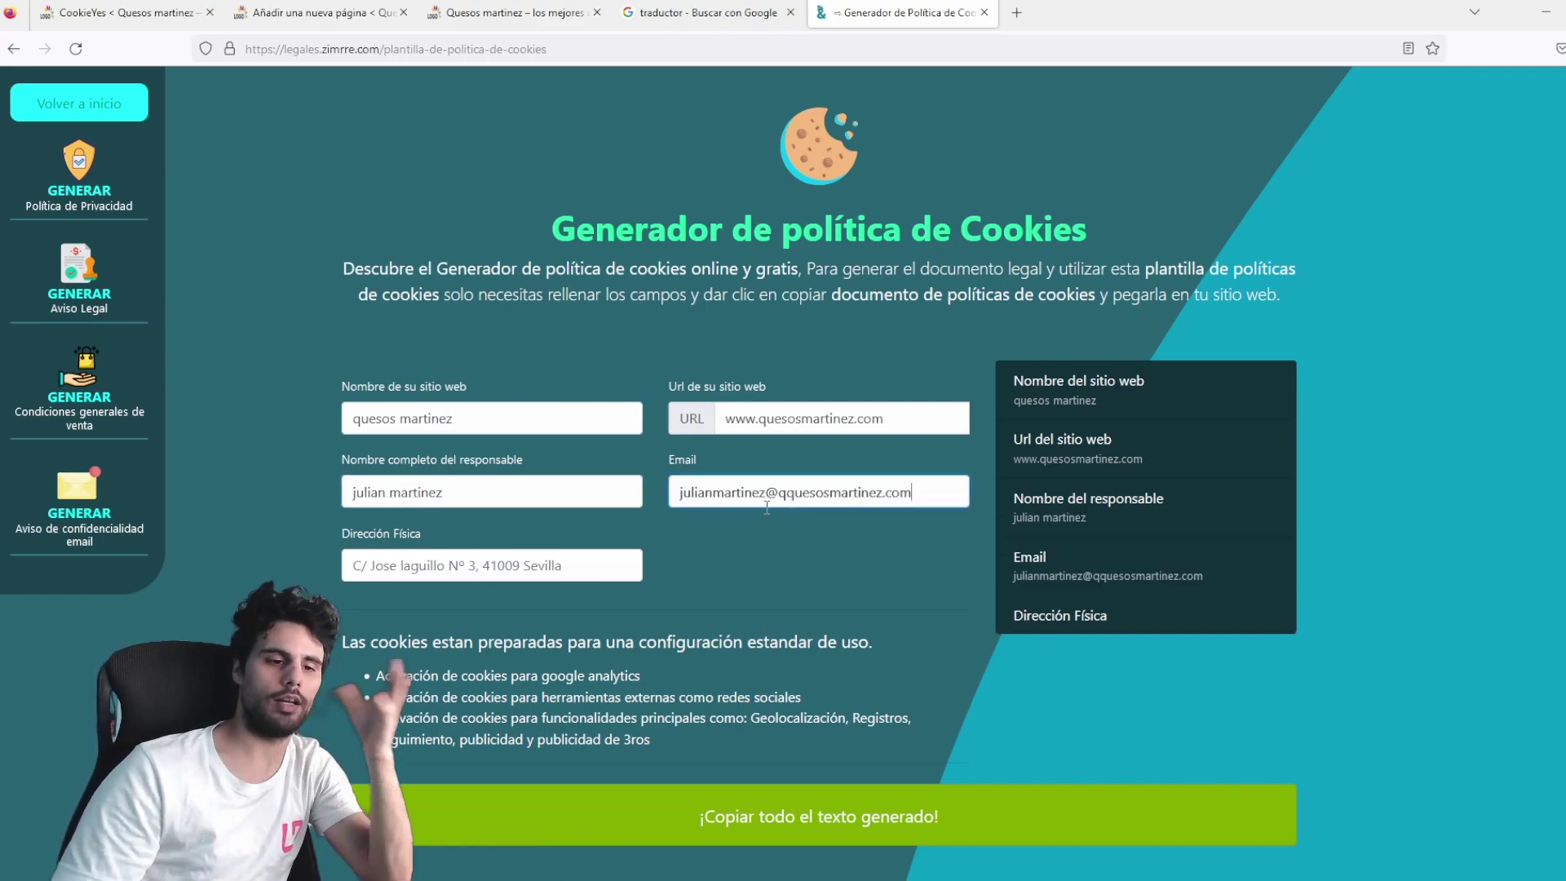
pyautogui.click(793, 489)
pyautogui.press('BackSpace')
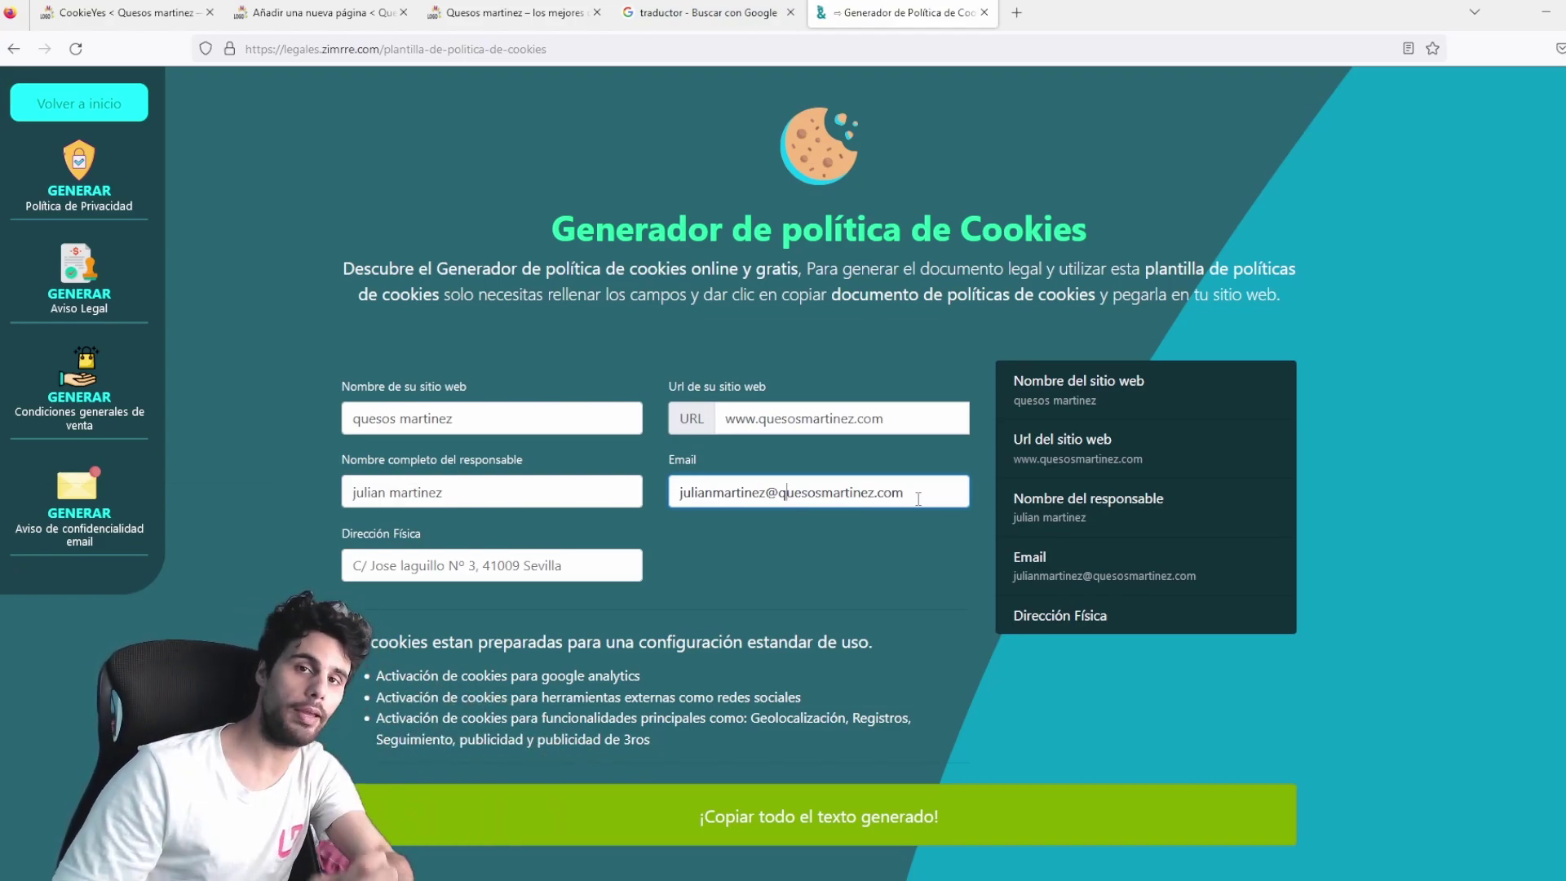
pyautogui.click(462, 576)
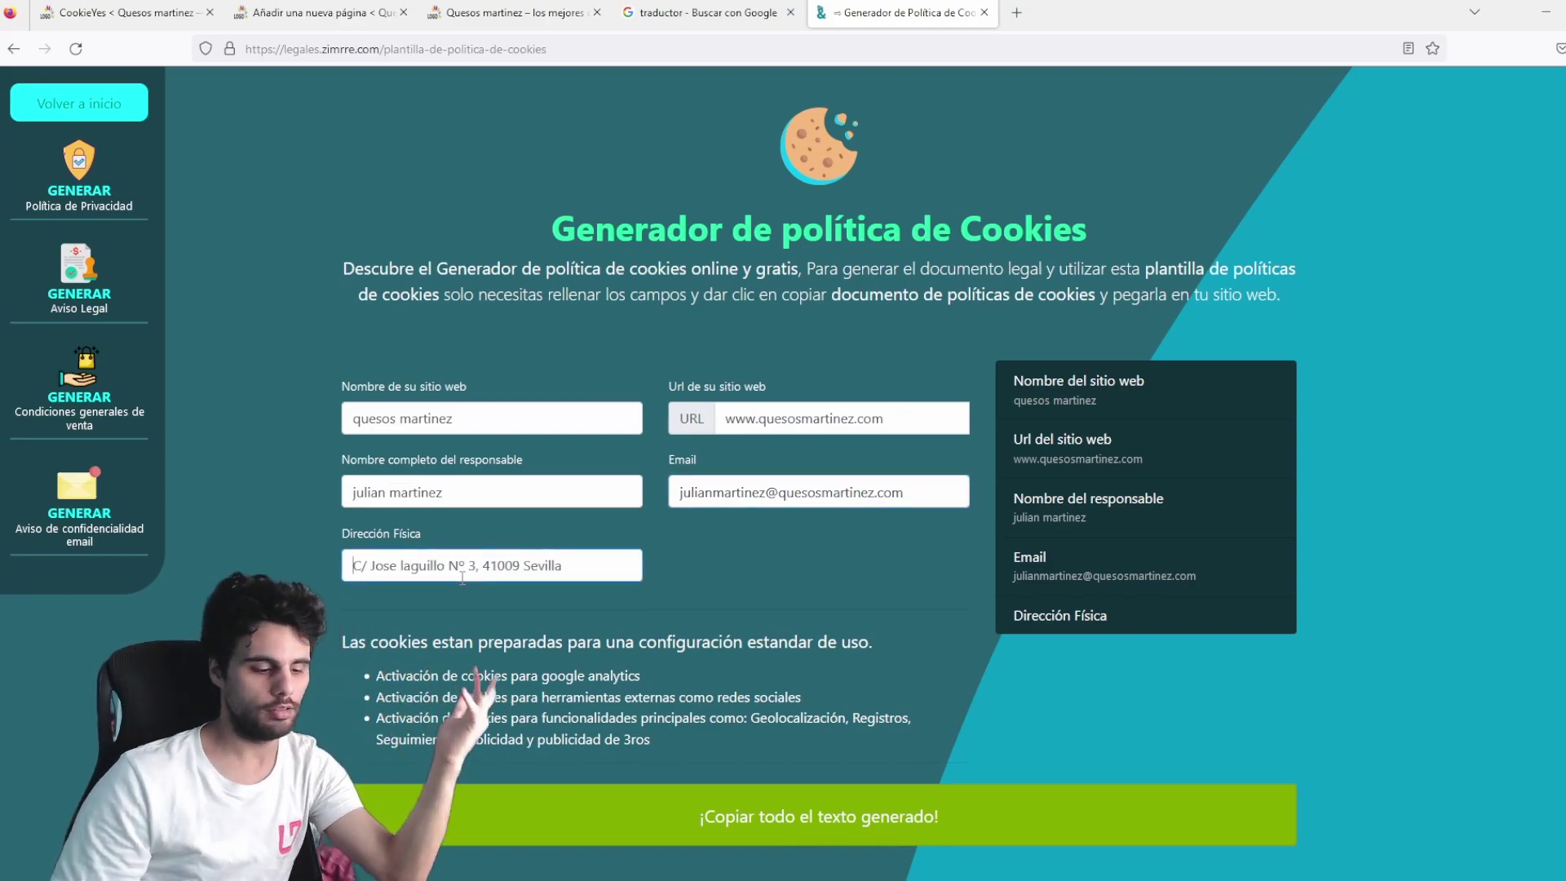
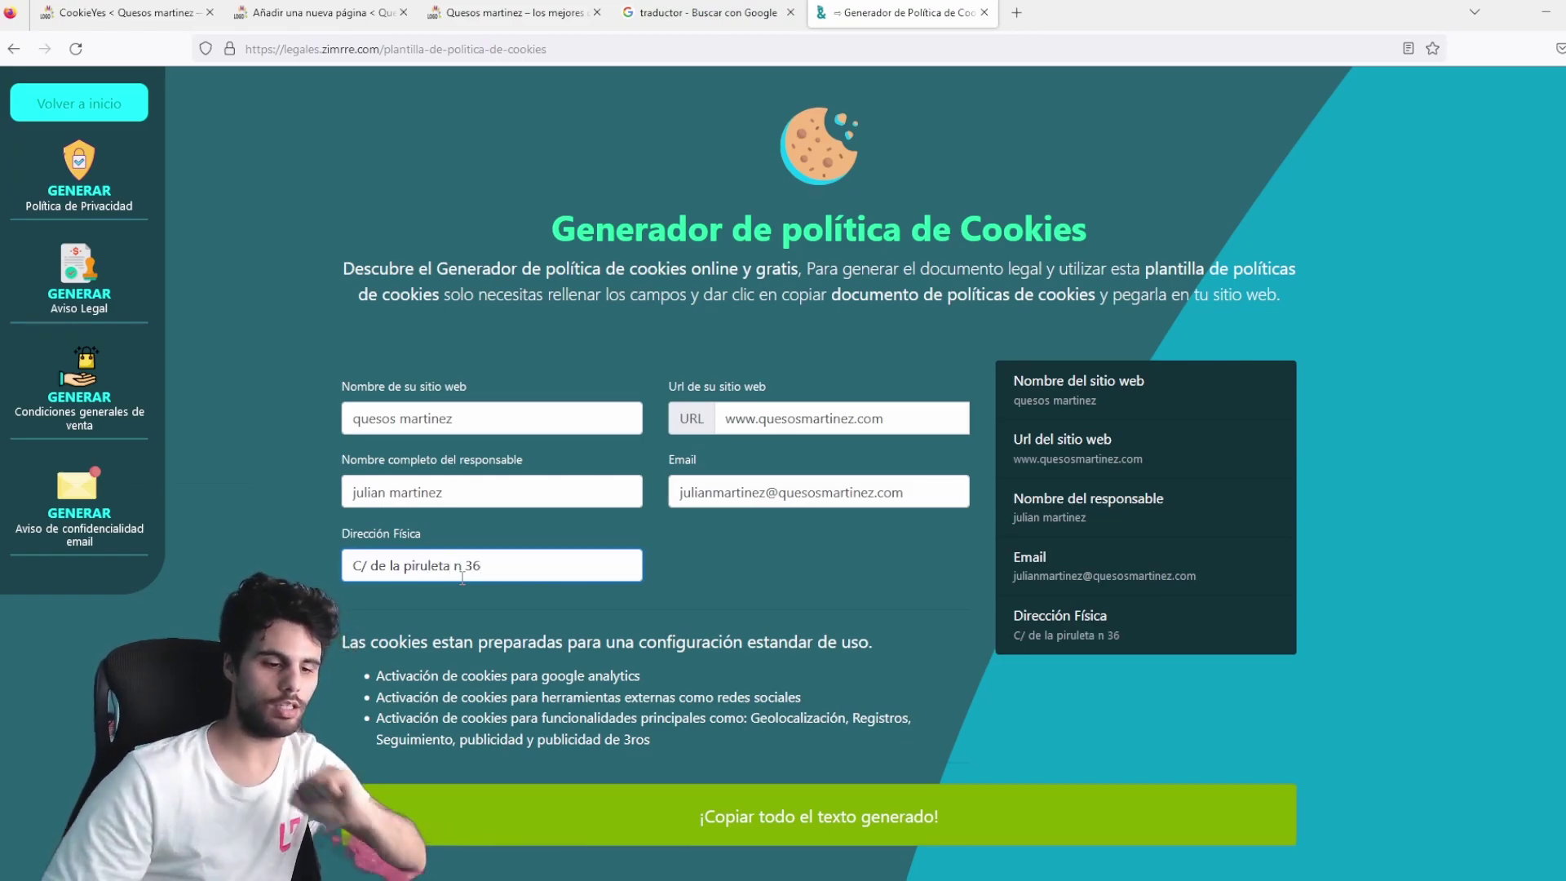
pyautogui.scroll(-9, 734, 528)
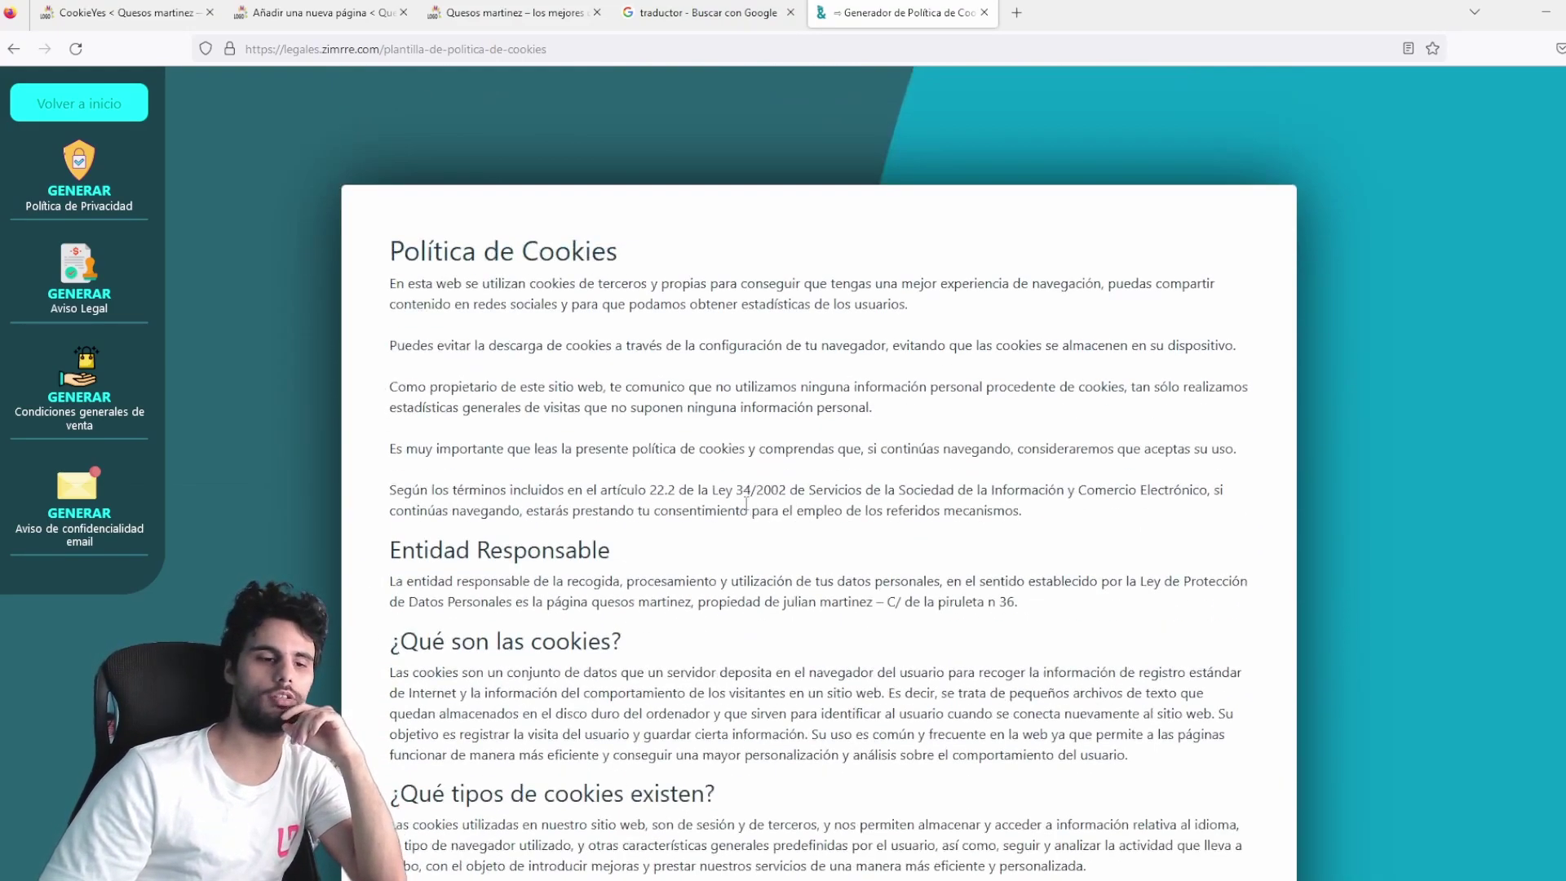
# Review the generated cookie policy, then copy it all with ¡Copiar todo el texto generado!
pyautogui.scroll(-10, 674, 269)
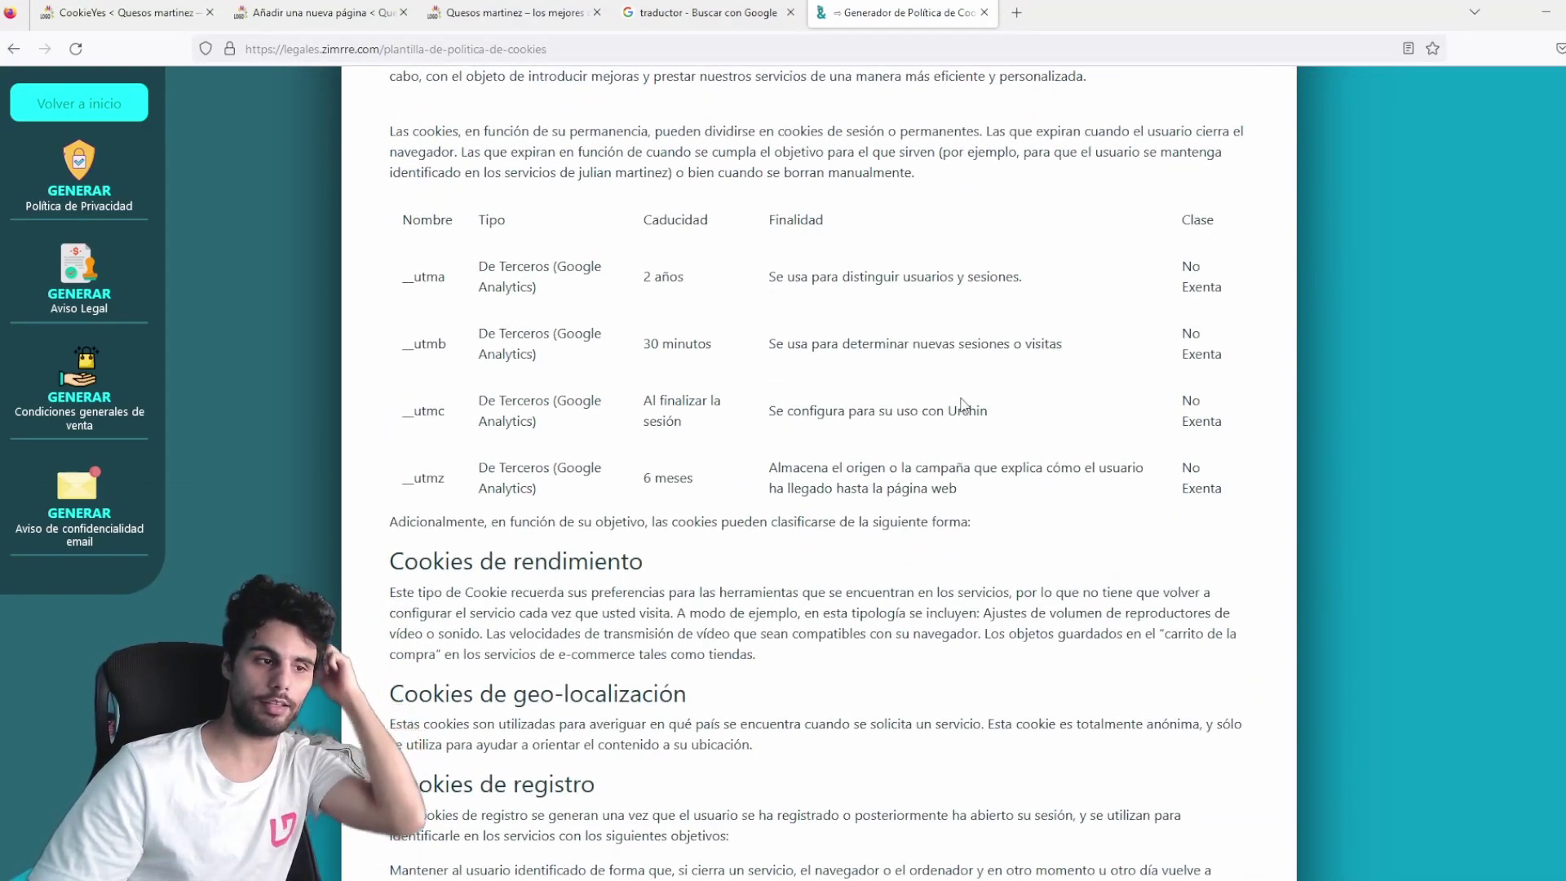
pyautogui.scroll(-20, 890, 434)
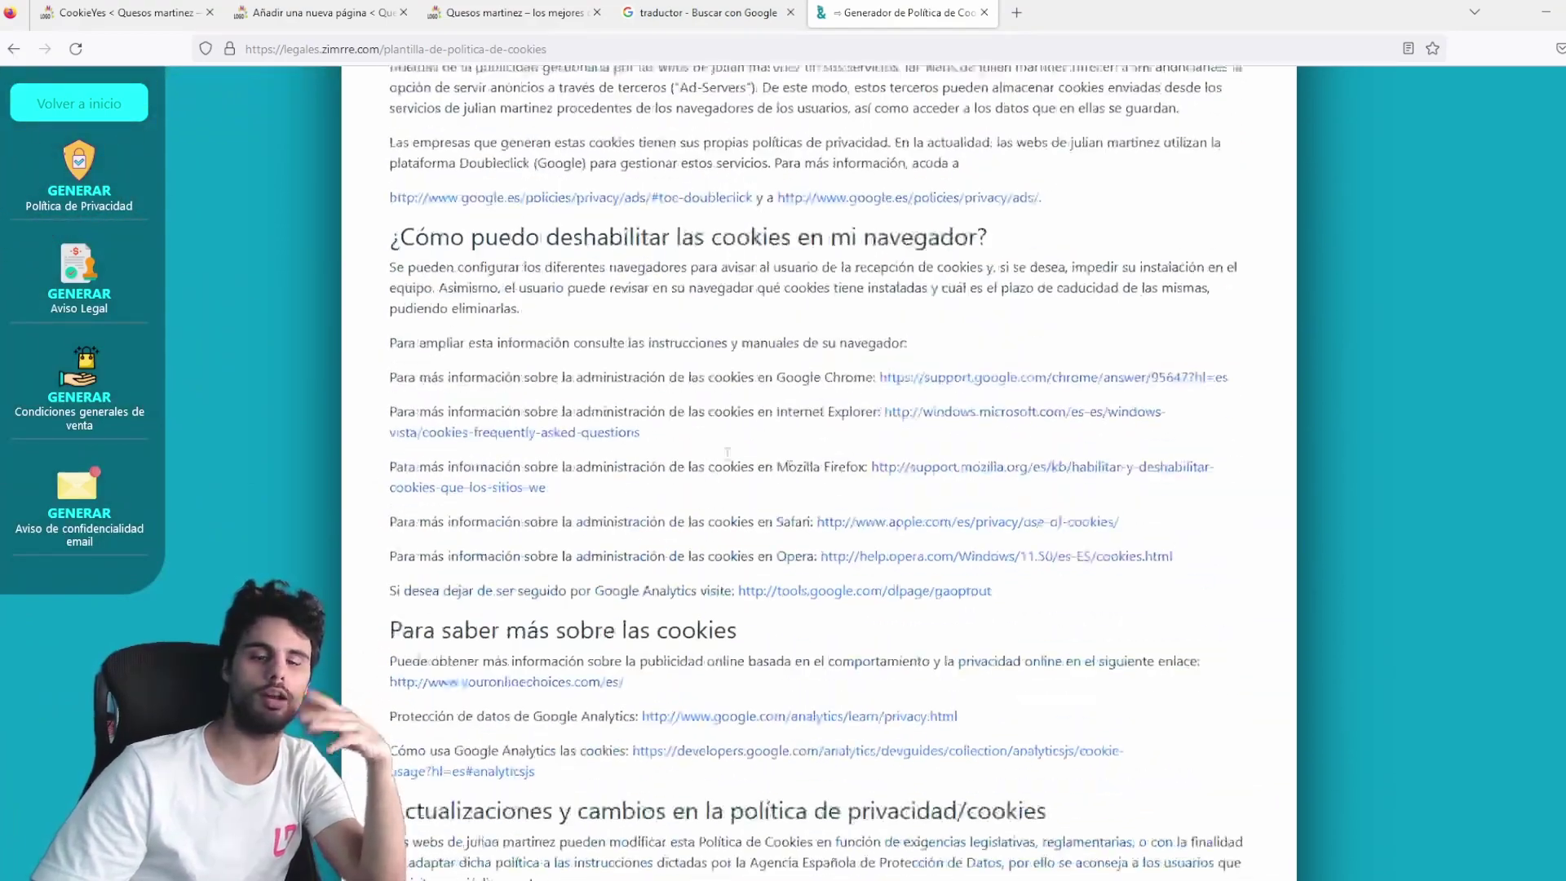
pyautogui.scroll(20, 989, 285)
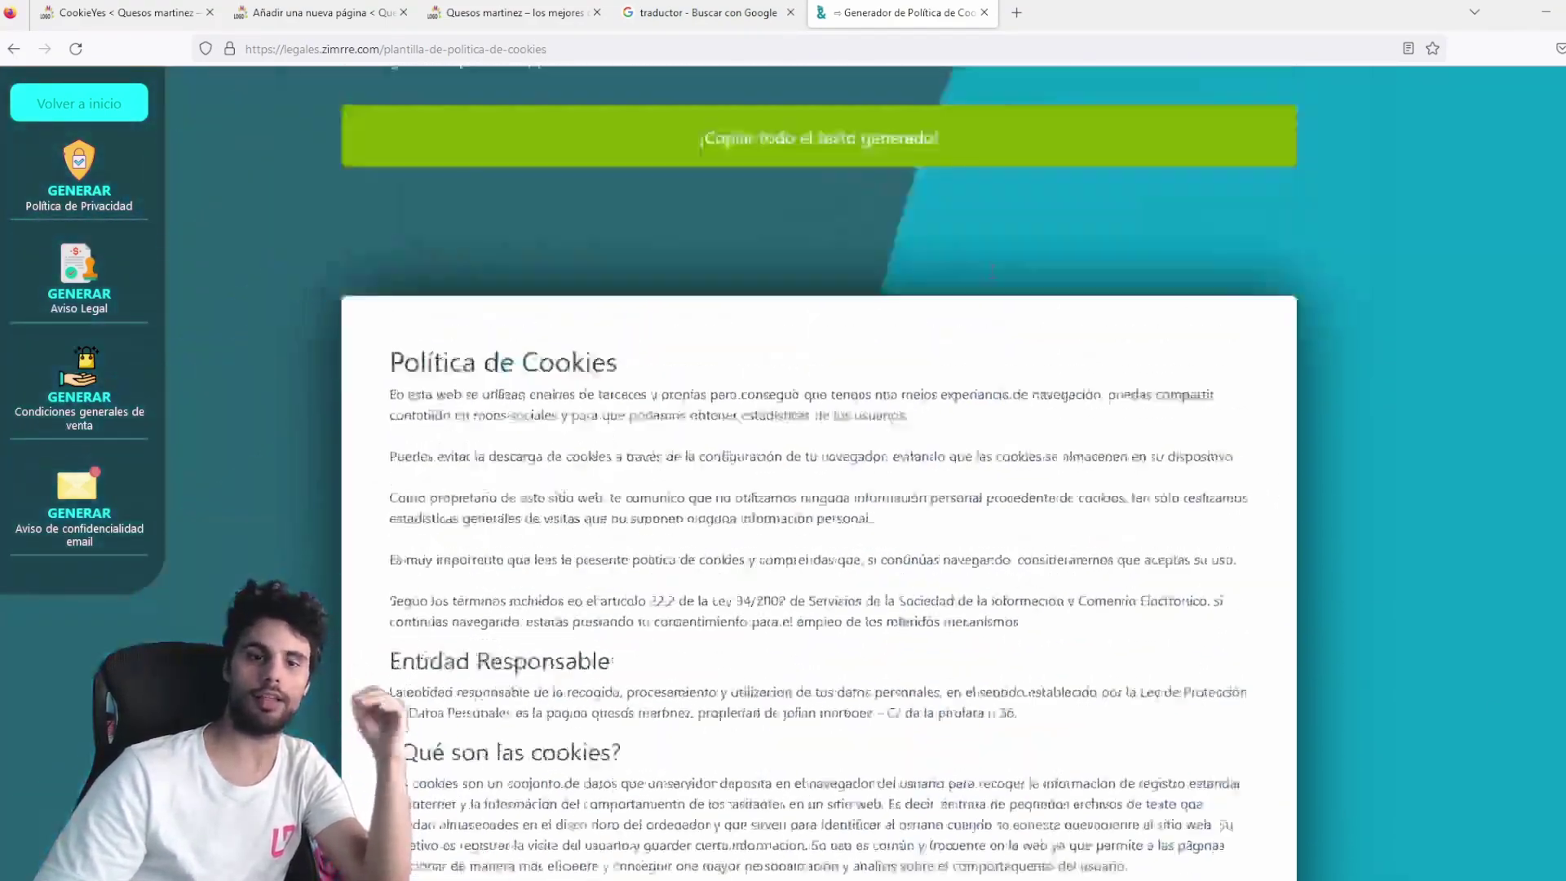
pyautogui.scroll(-6, 989, 285)
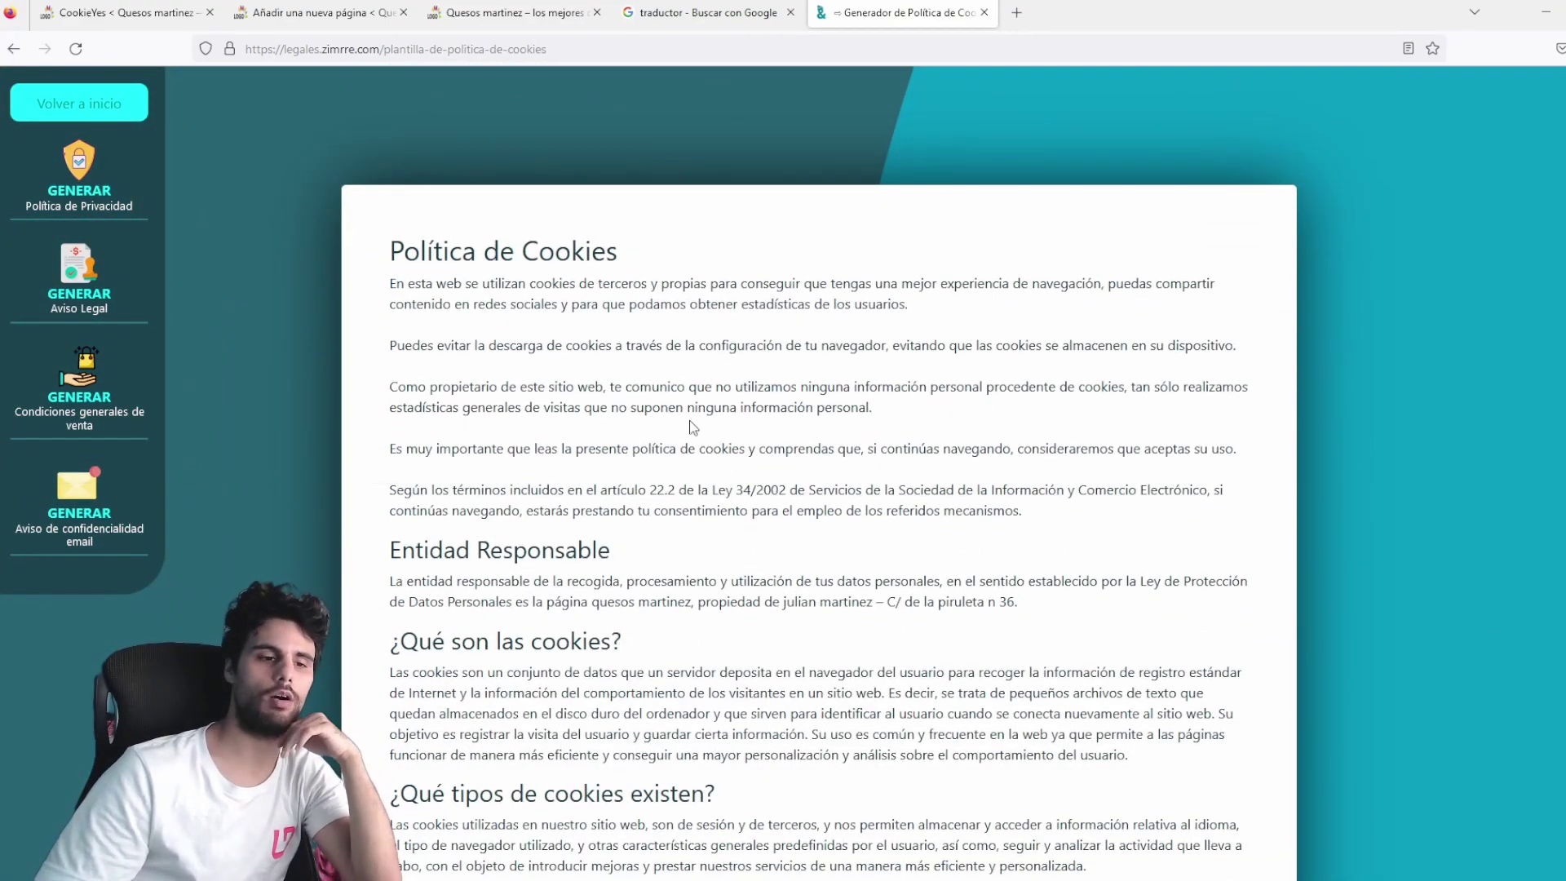
pyautogui.moveTo(641, 491); pyautogui.dragTo(742, 490)
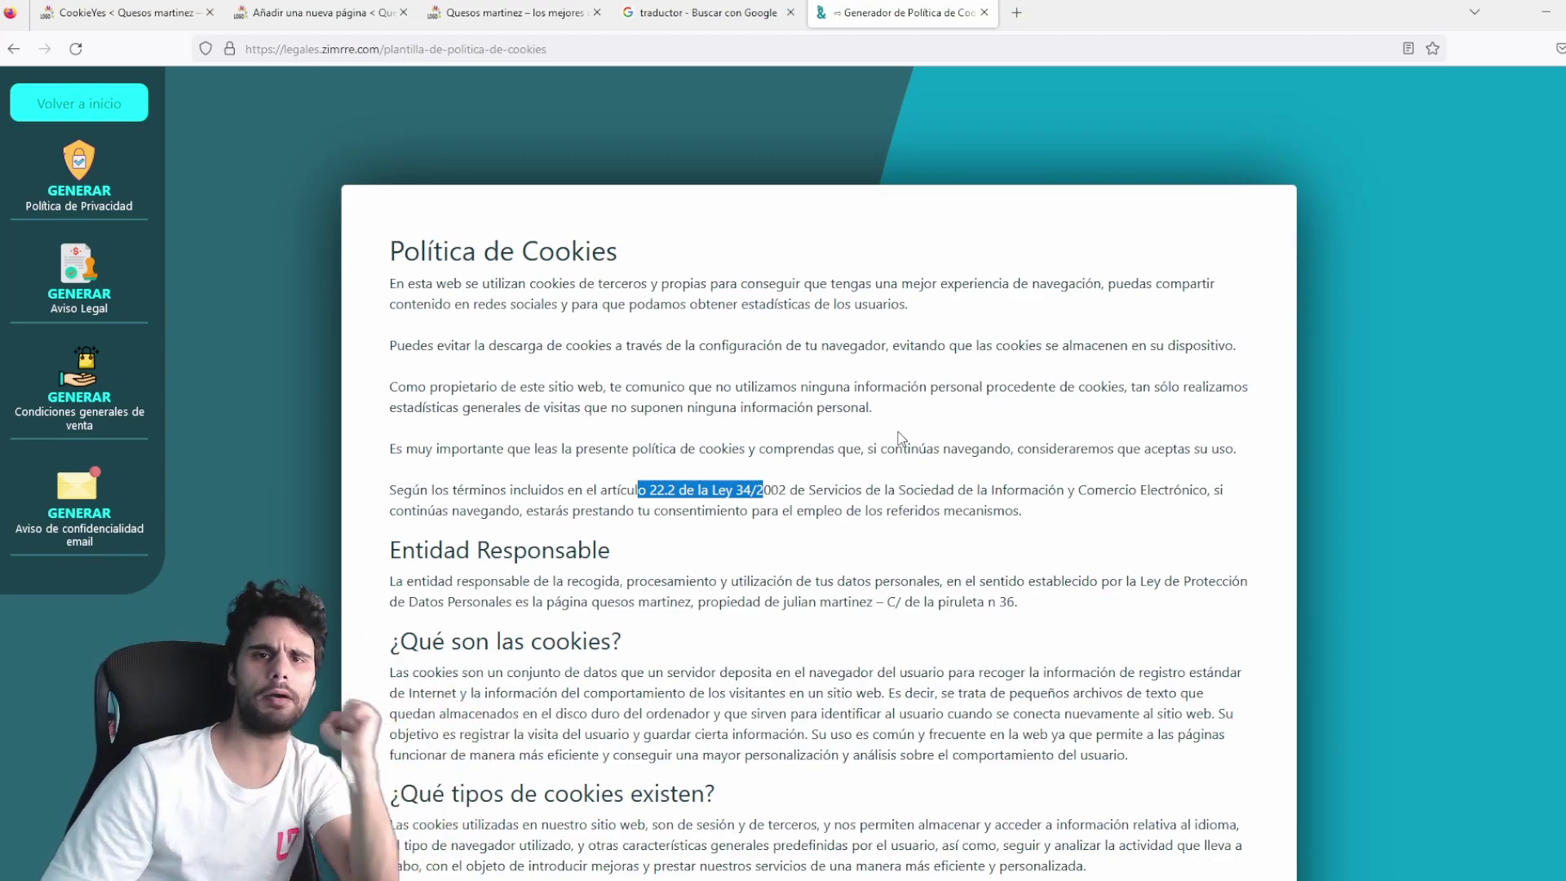
pyautogui.scroll(-1, 552, 487)
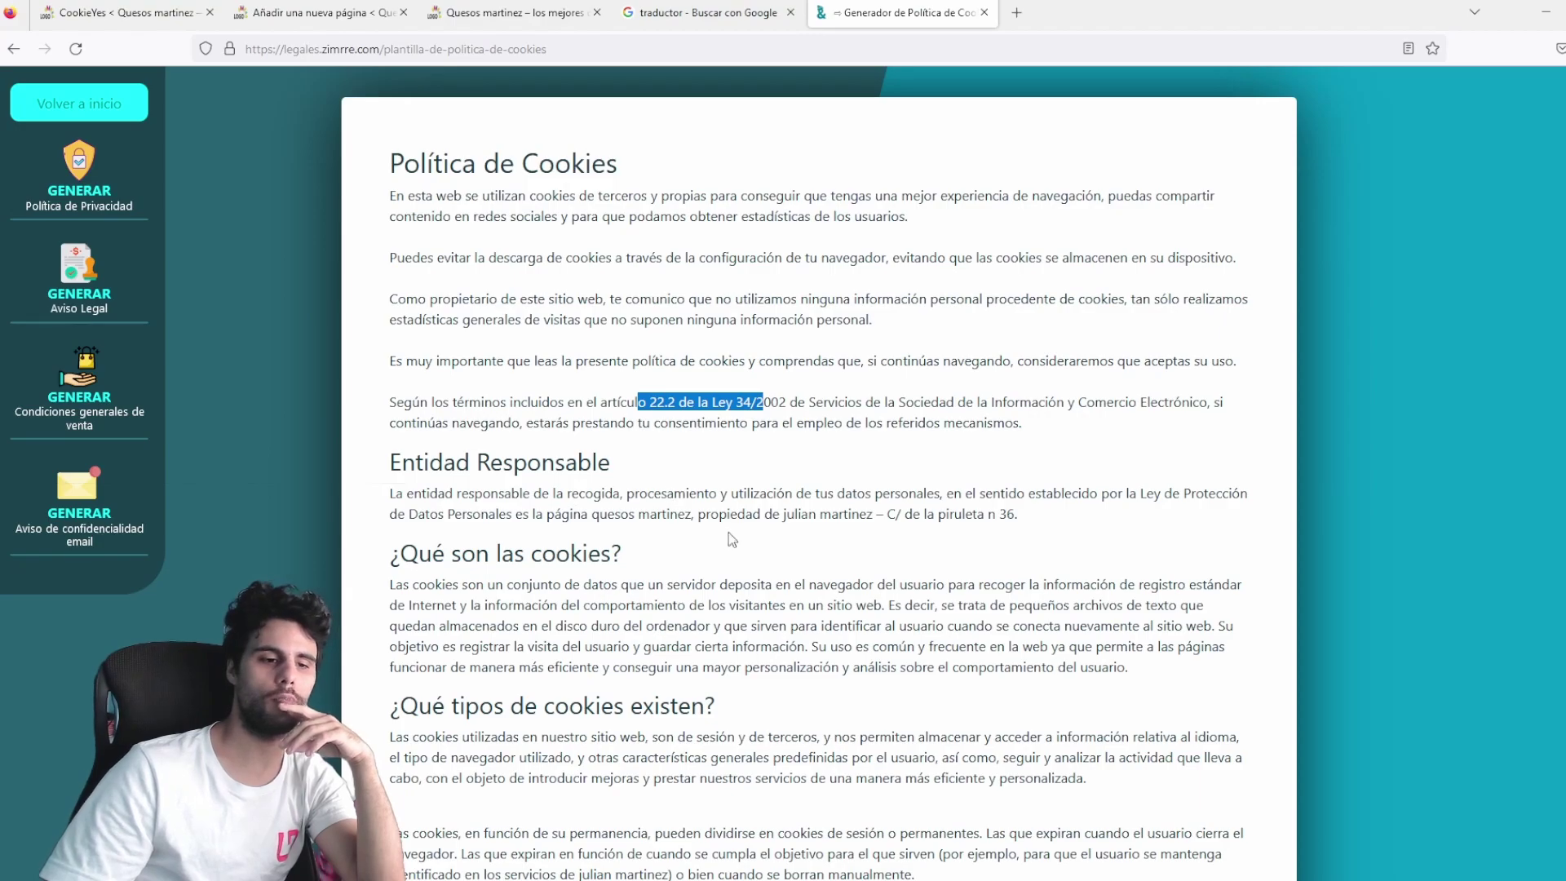
pyautogui.moveTo(767, 515); pyautogui.dragTo(1036, 503)
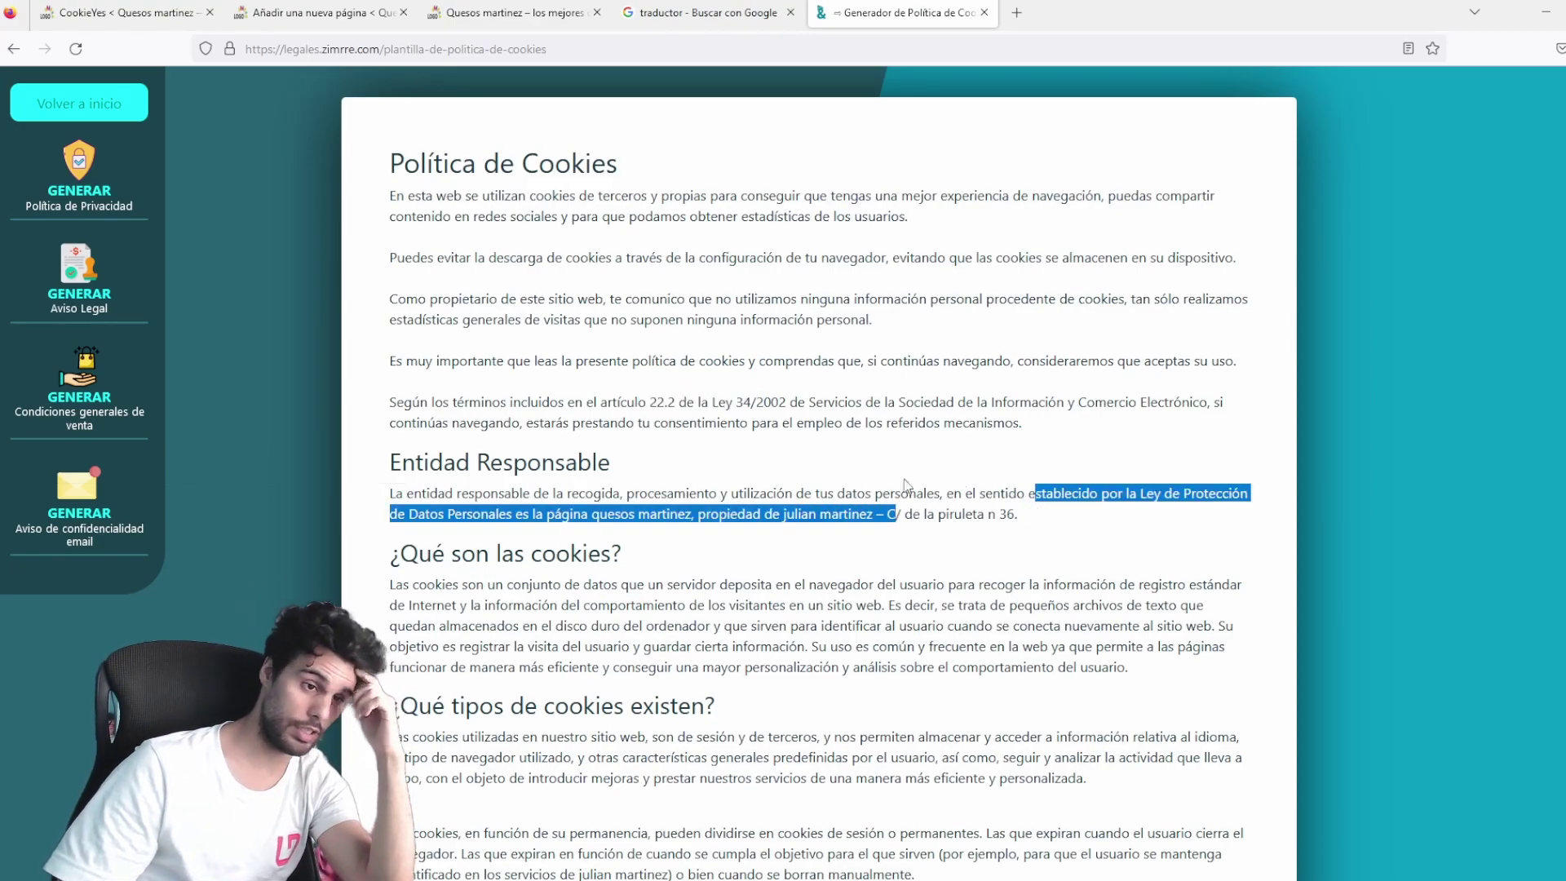
pyautogui.scroll(5, 820, 461)
pyautogui.click(759, 385)
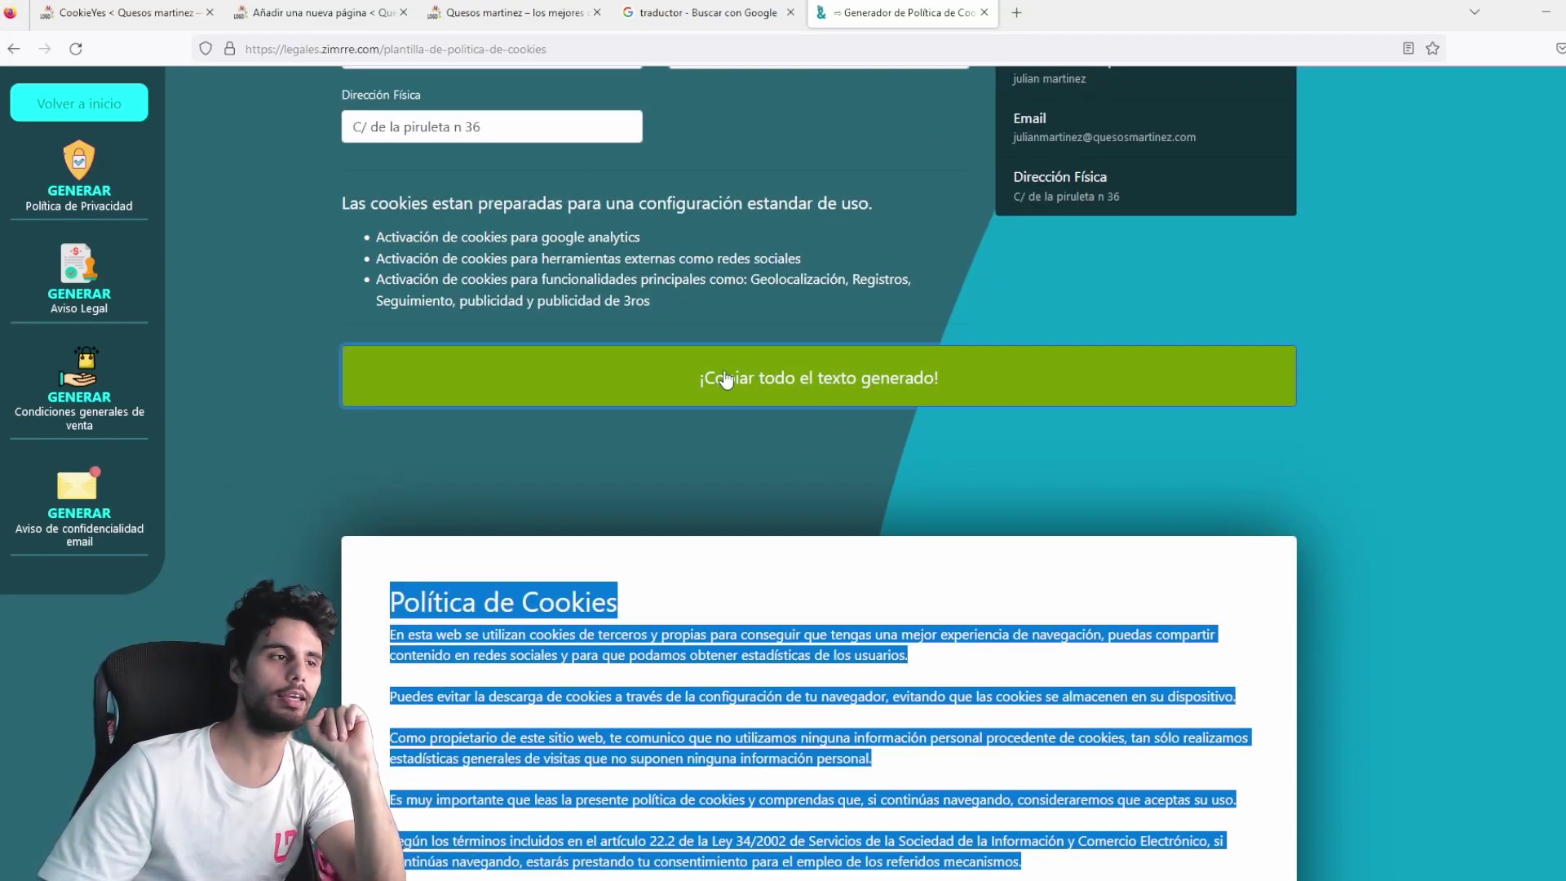
pyautogui.click(318, 12)
# Paste the copied cookie policy into the page's empty paragraph block.
pyautogui.click(417, 305)
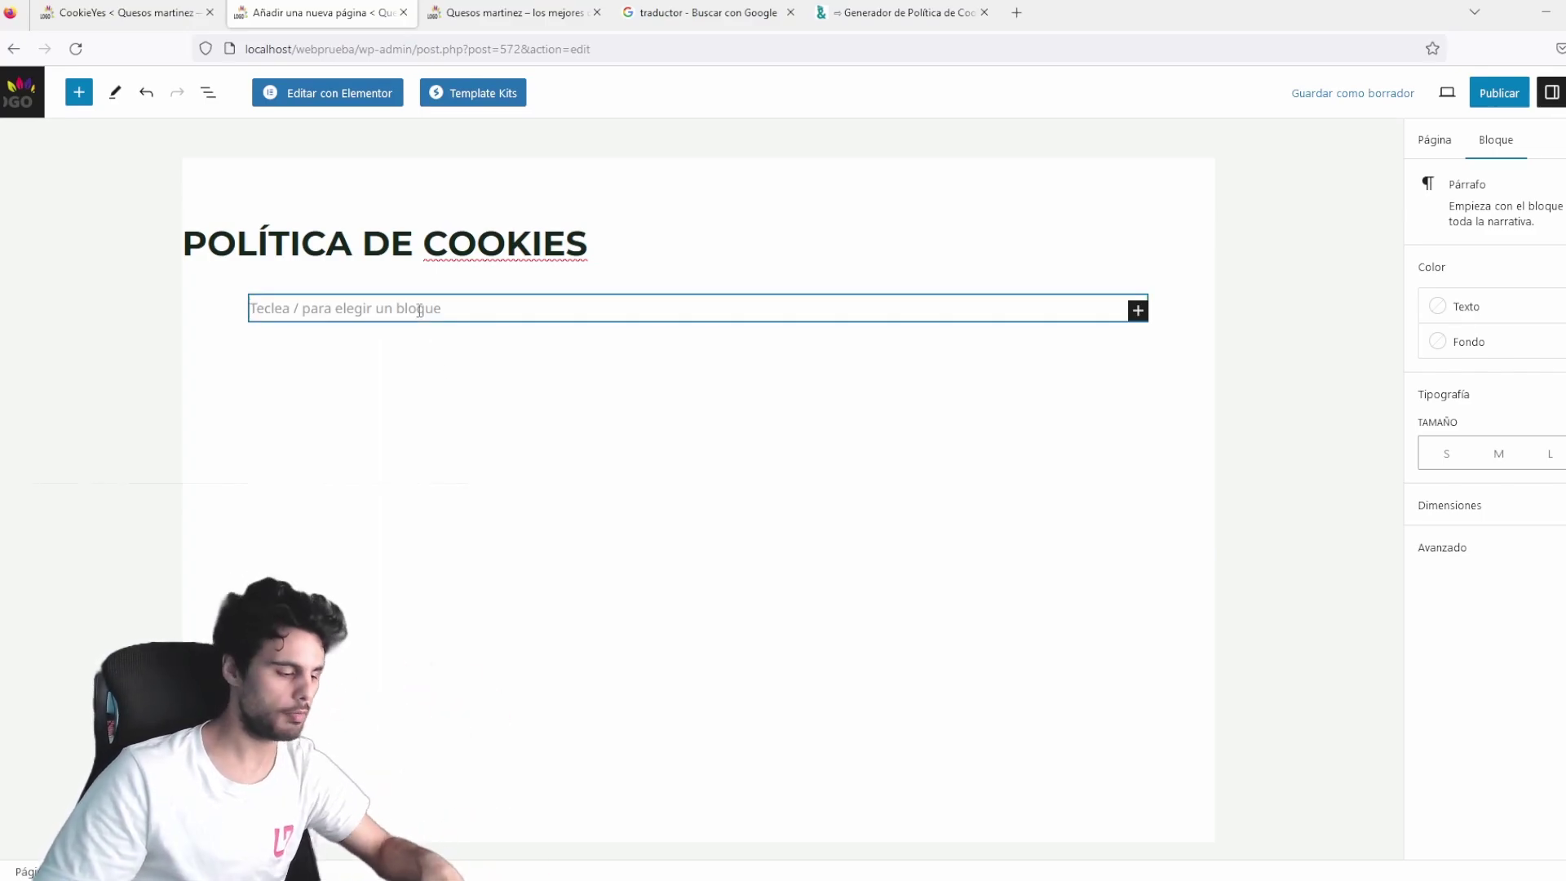
pyautogui.hotkey('ctrl', 'v')
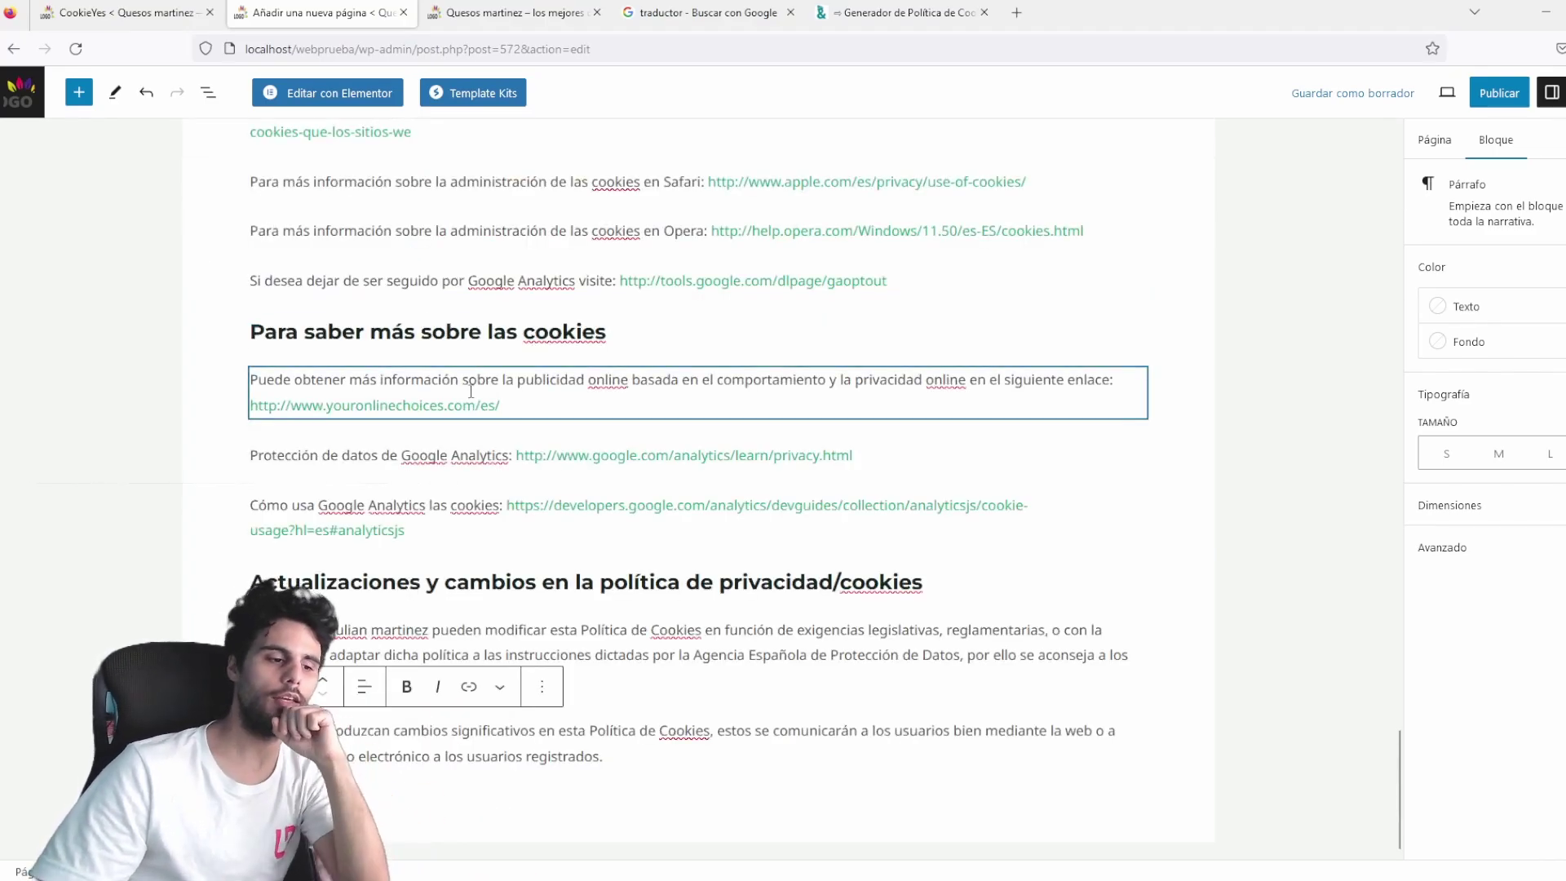
pyautogui.scroll(10, 468, 407)
pyautogui.scroll(10, 468, 408)
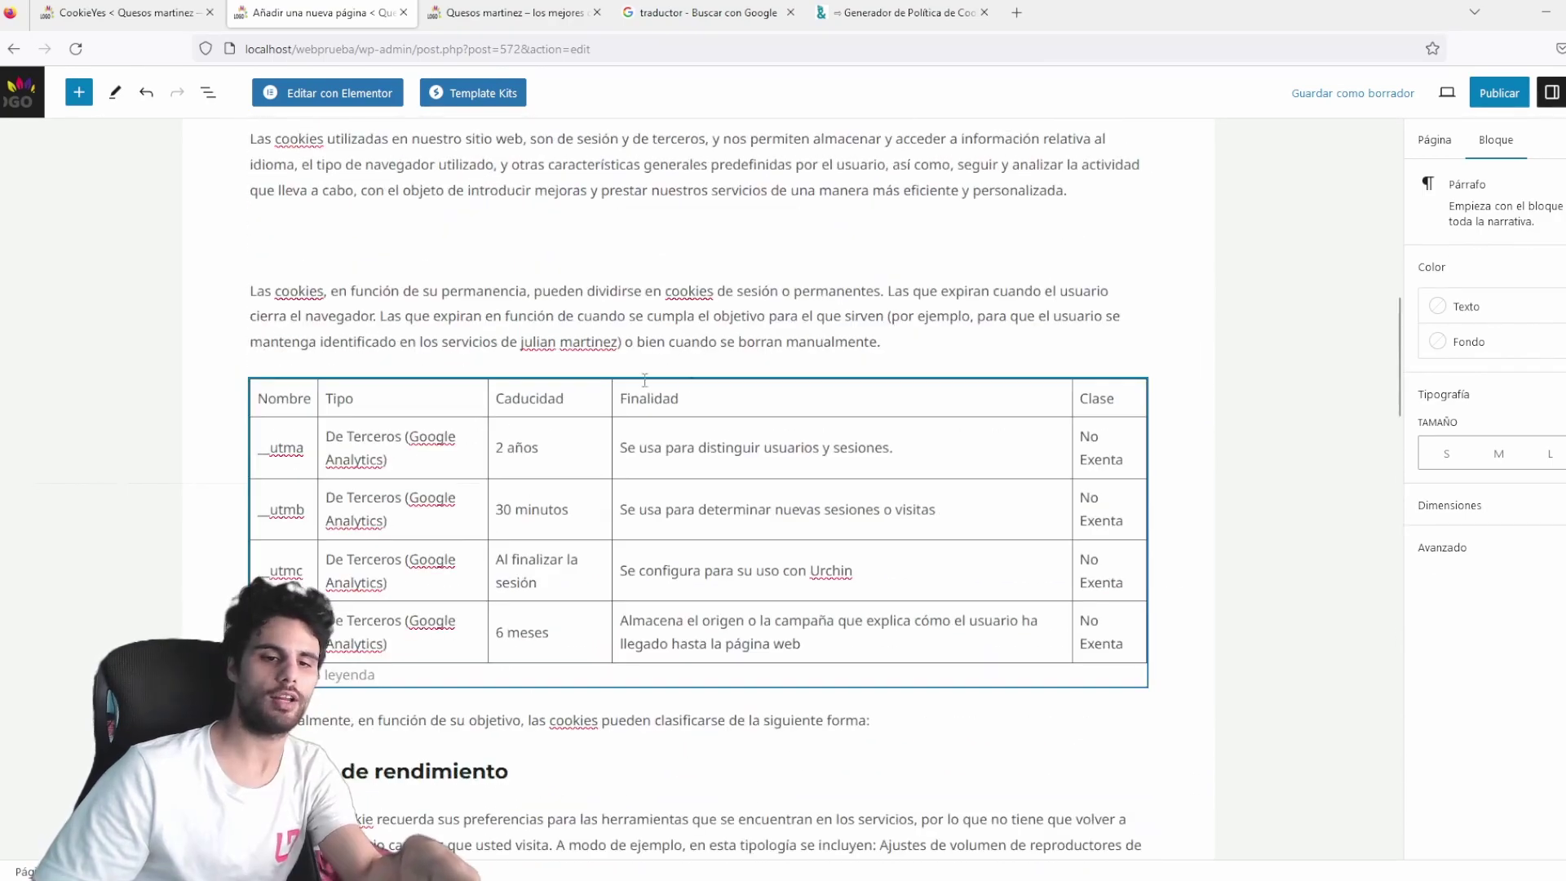
# Publish the POLÍTICA DE COOKIES page and scroll through it on the live site.
pyautogui.scroll(15, 665, 450)
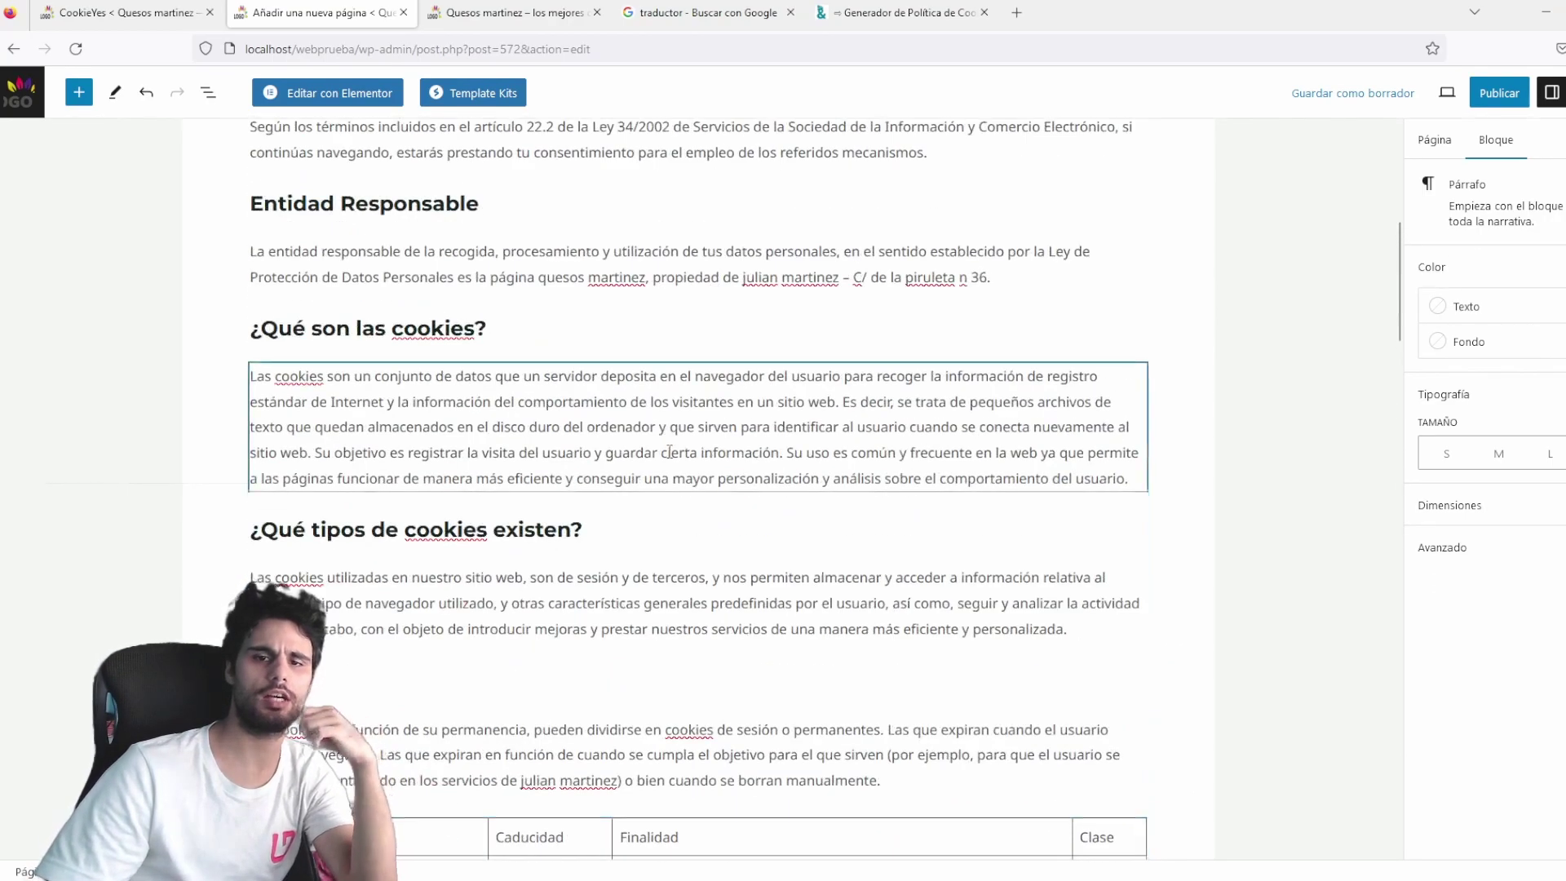
pyautogui.click(1515, 102)
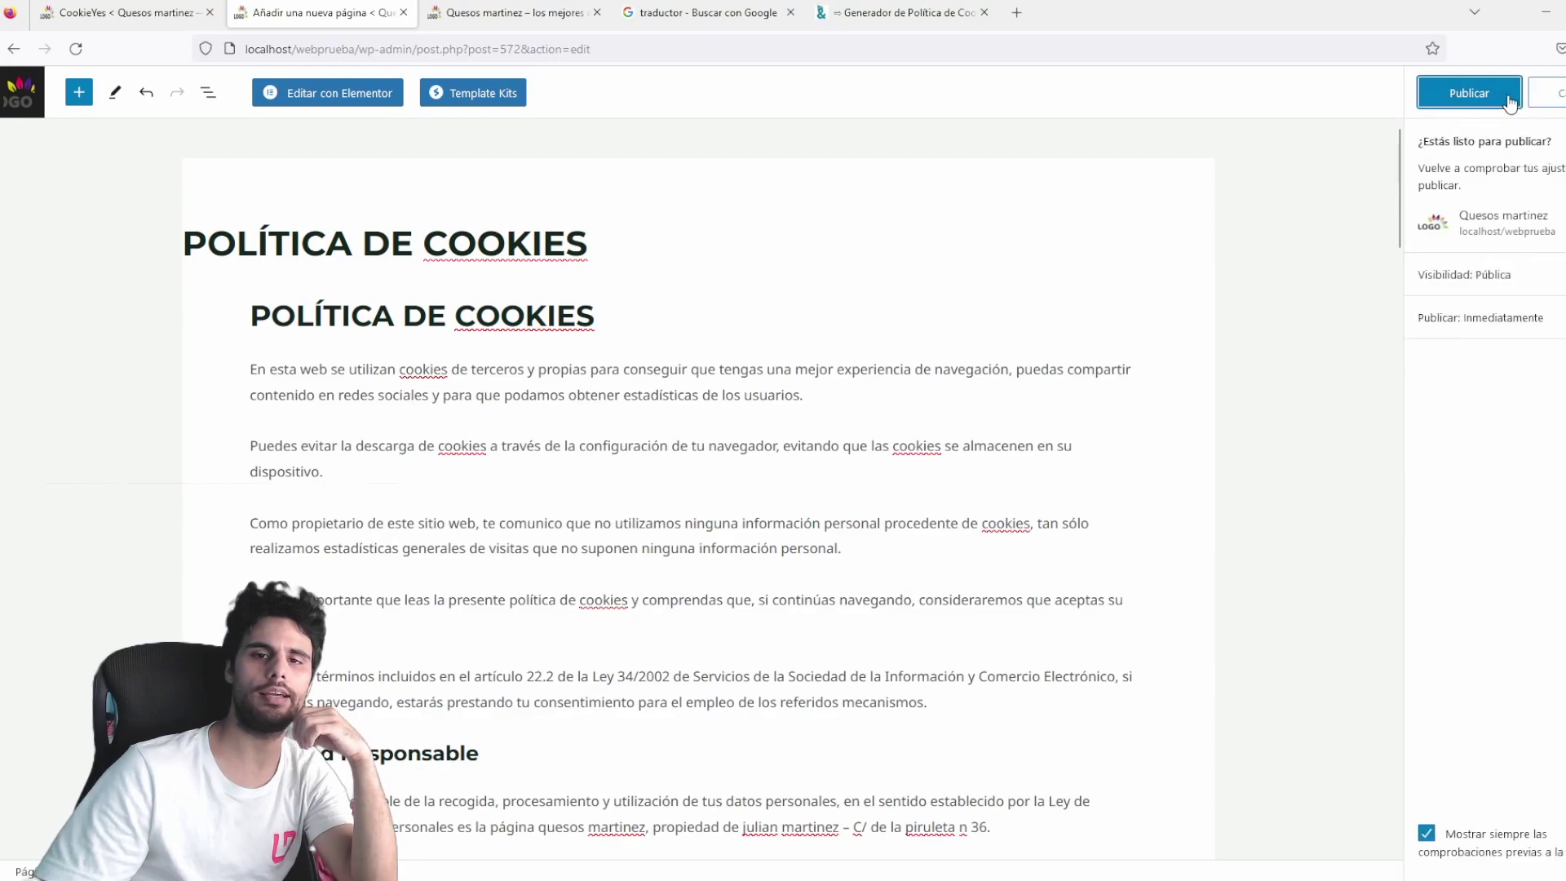
pyautogui.click(1489, 98)
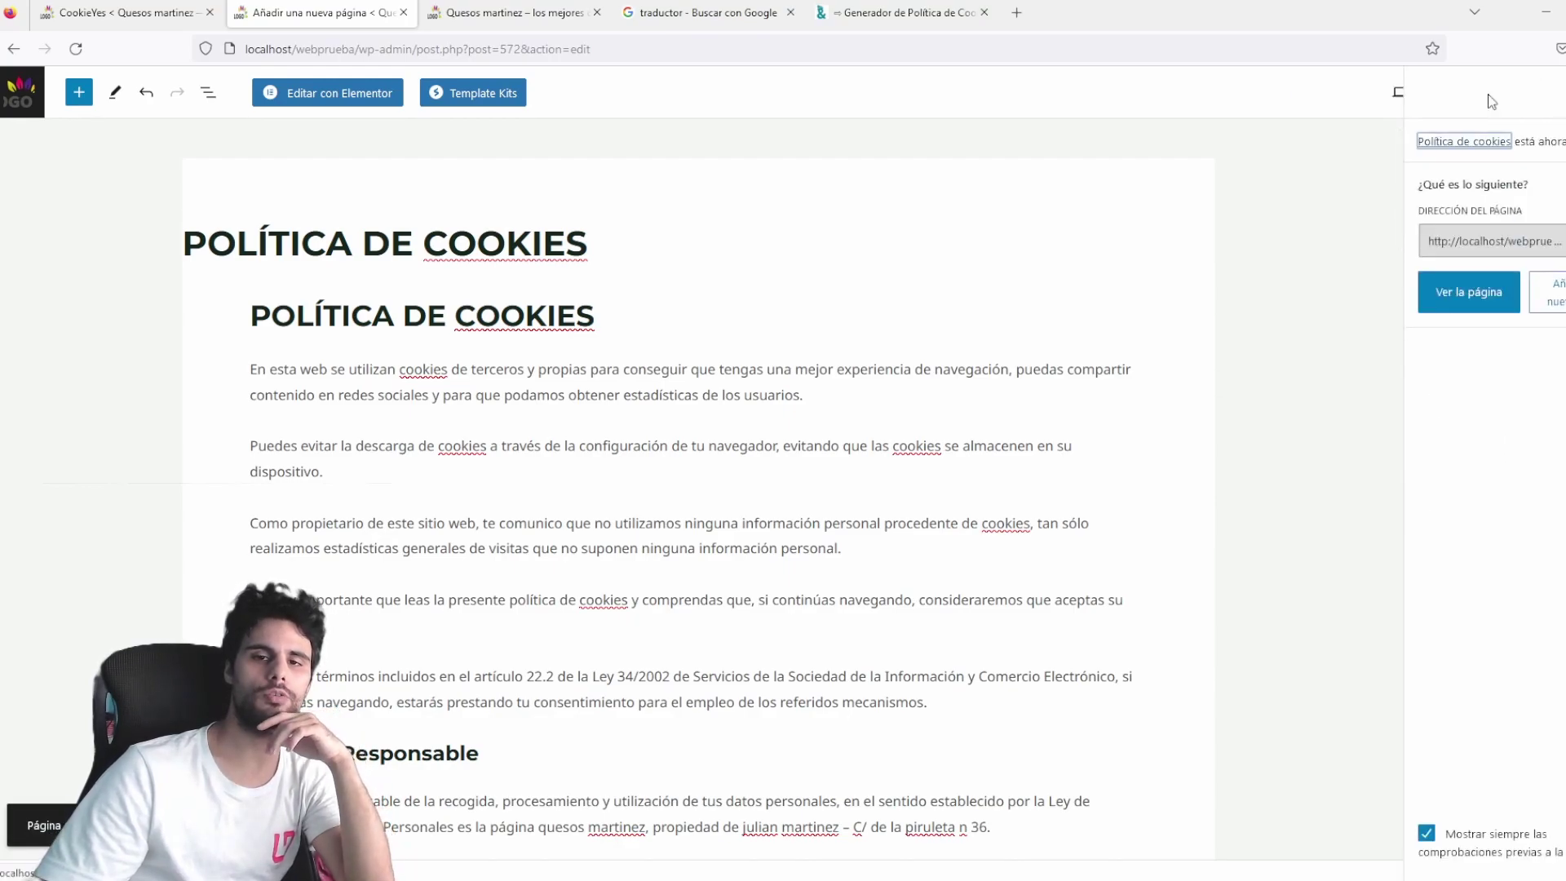
pyautogui.click(1451, 295)
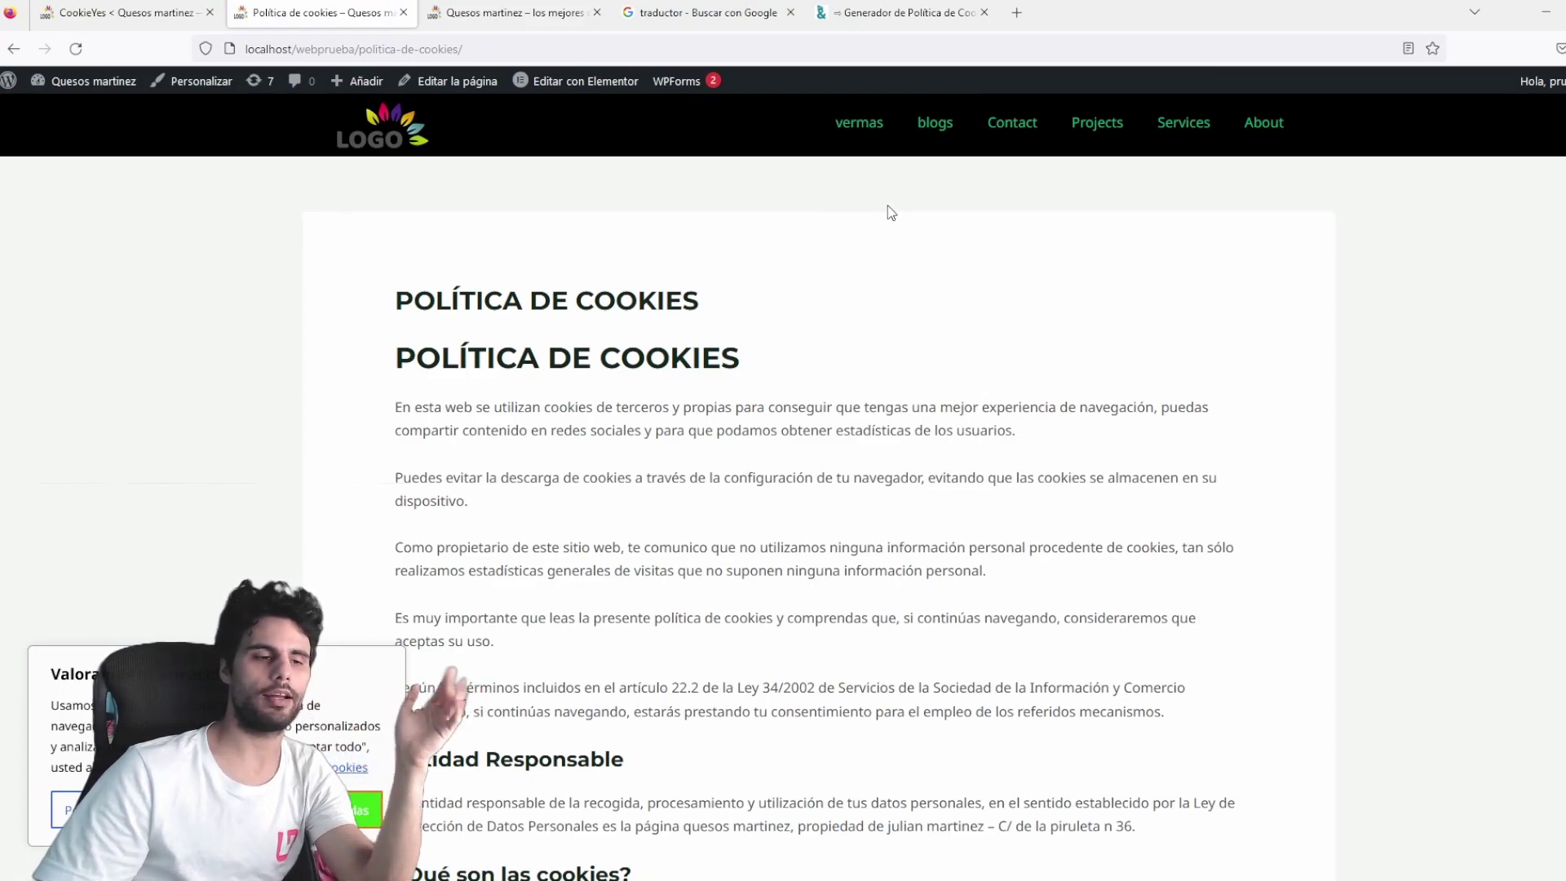
pyautogui.scroll(-2, 887, 210)
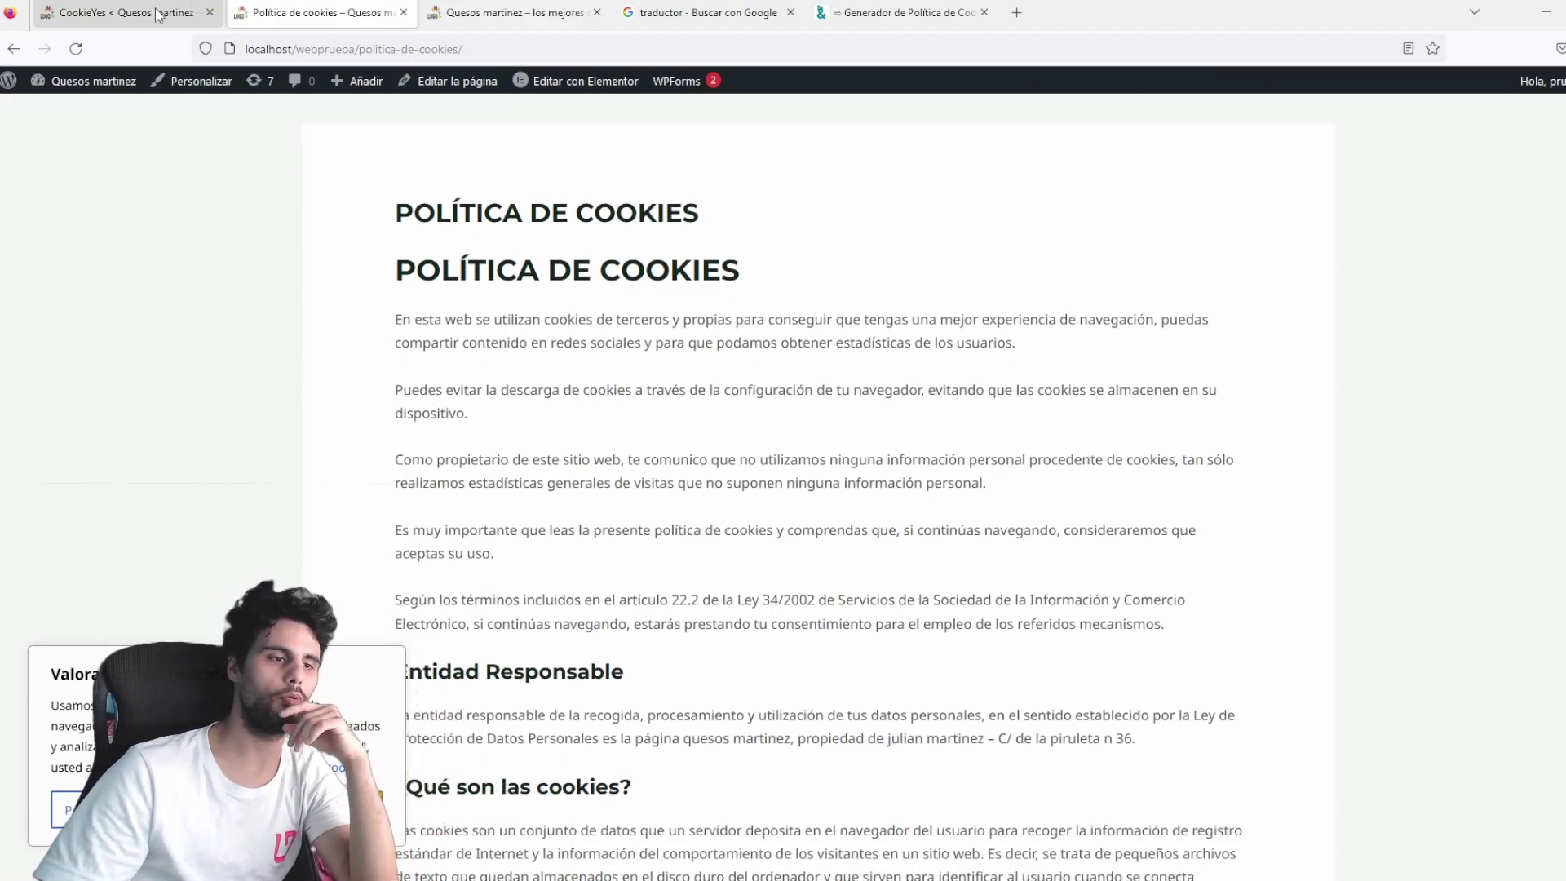
pyautogui.click(159, 14)
pyautogui.click(318, 13)
pyautogui.scroll(-15, 1126, 450)
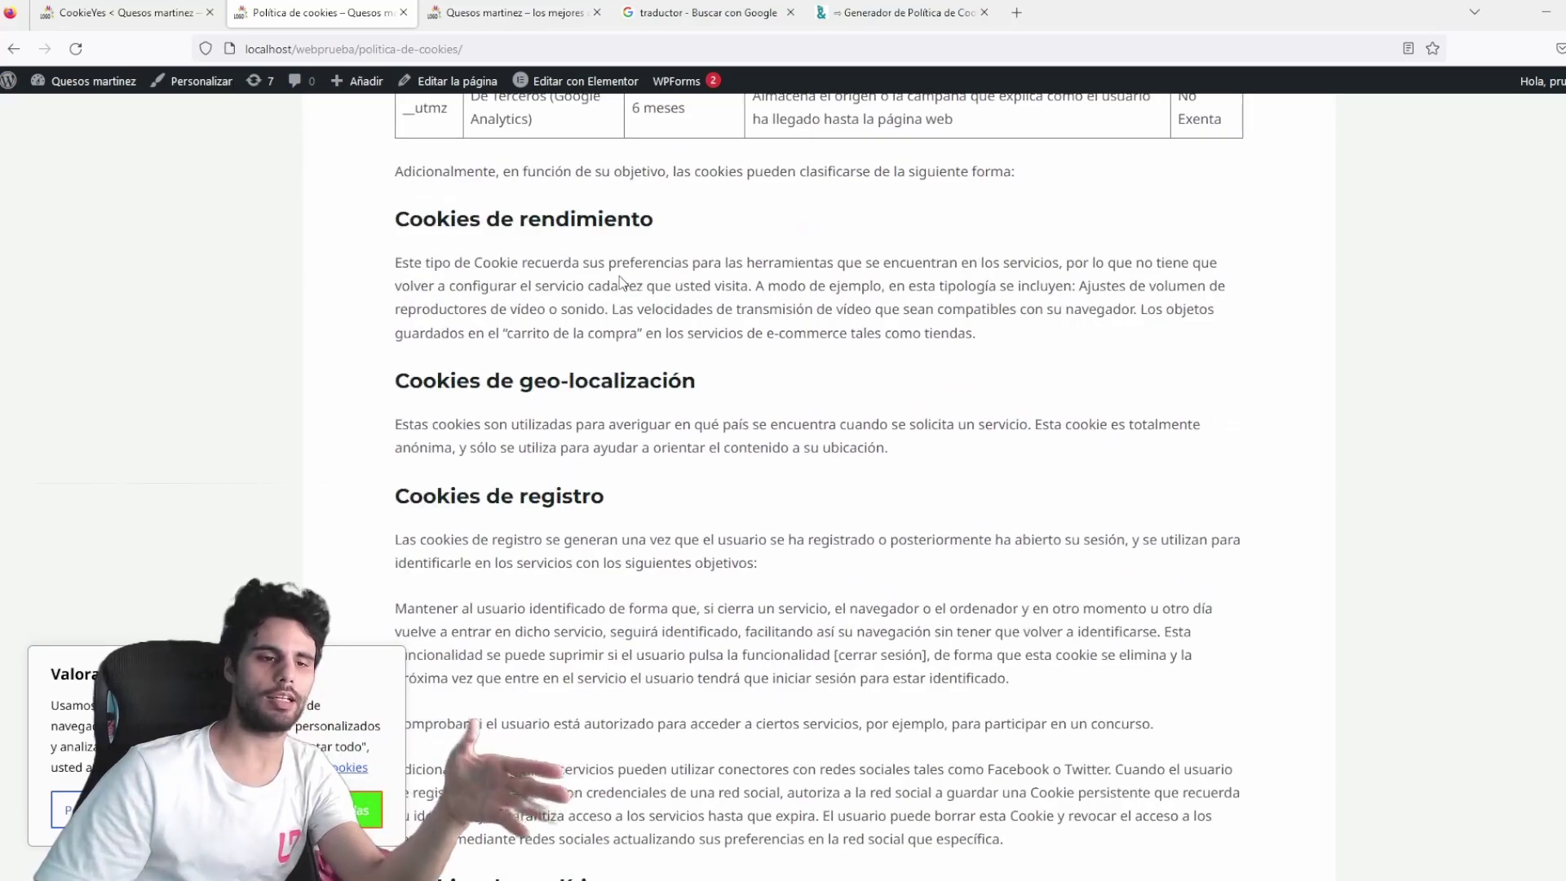
pyautogui.scroll(-10, 1126, 449)
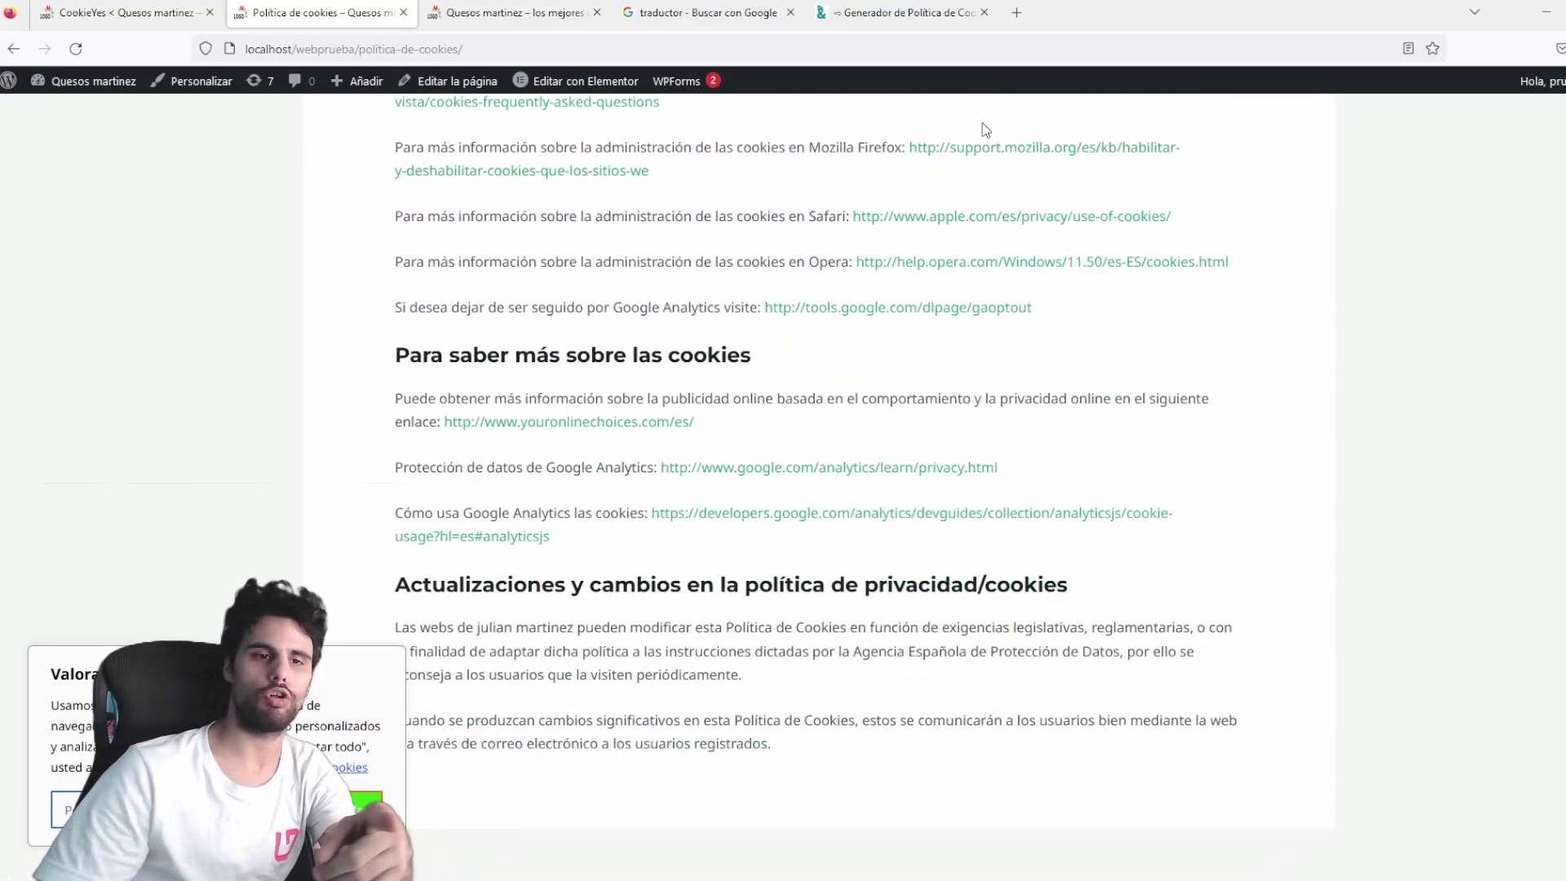
pyautogui.scroll(-4, 855, 400)
pyautogui.scroll(10, 855, 400)
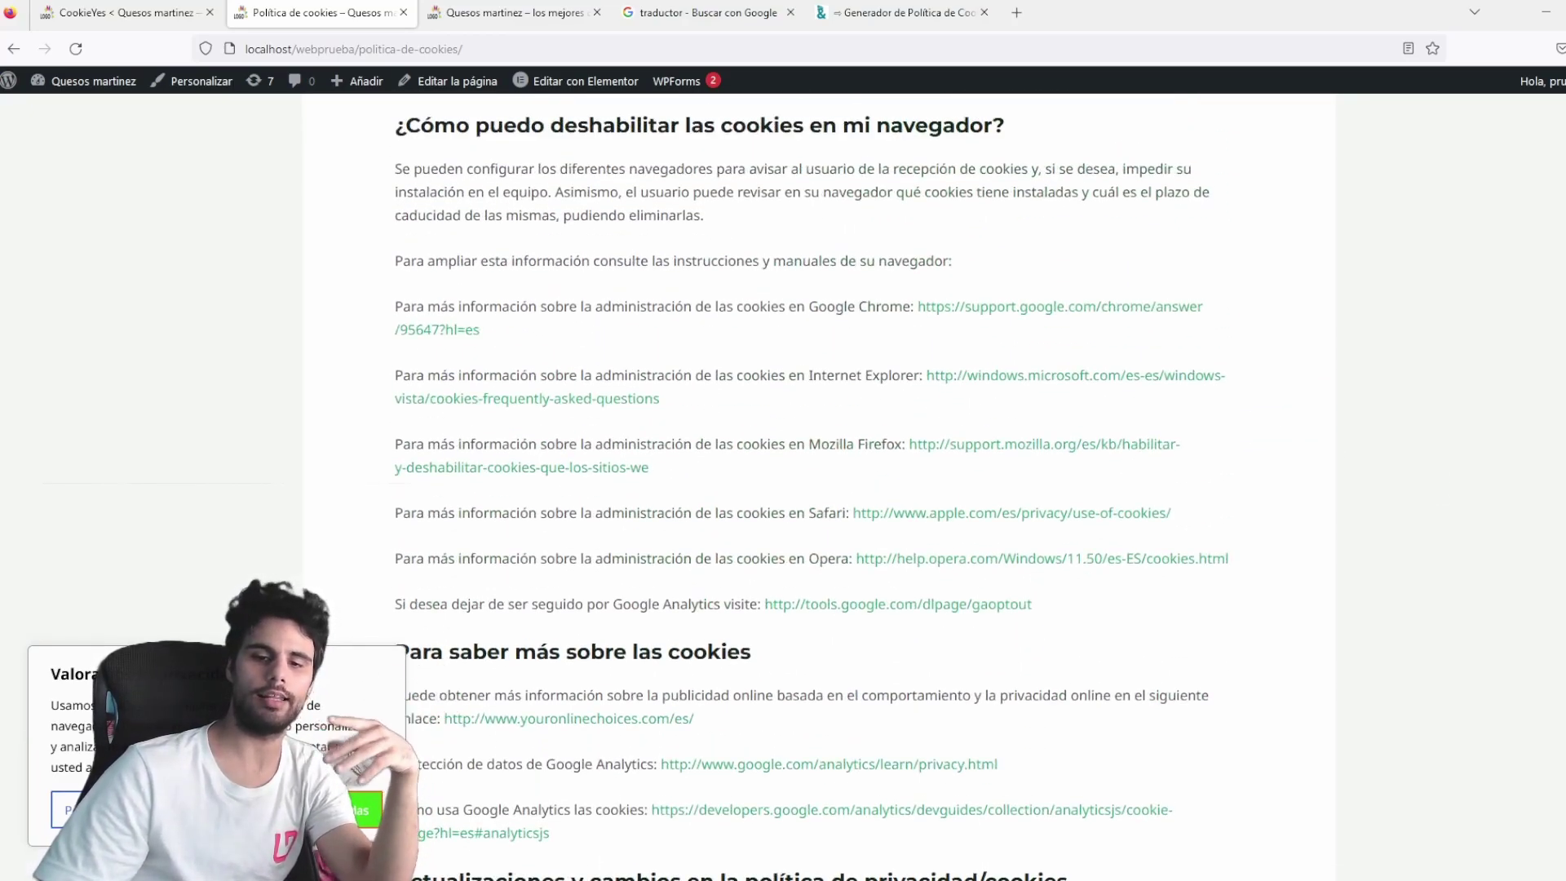
pyautogui.scroll(15, 855, 400)
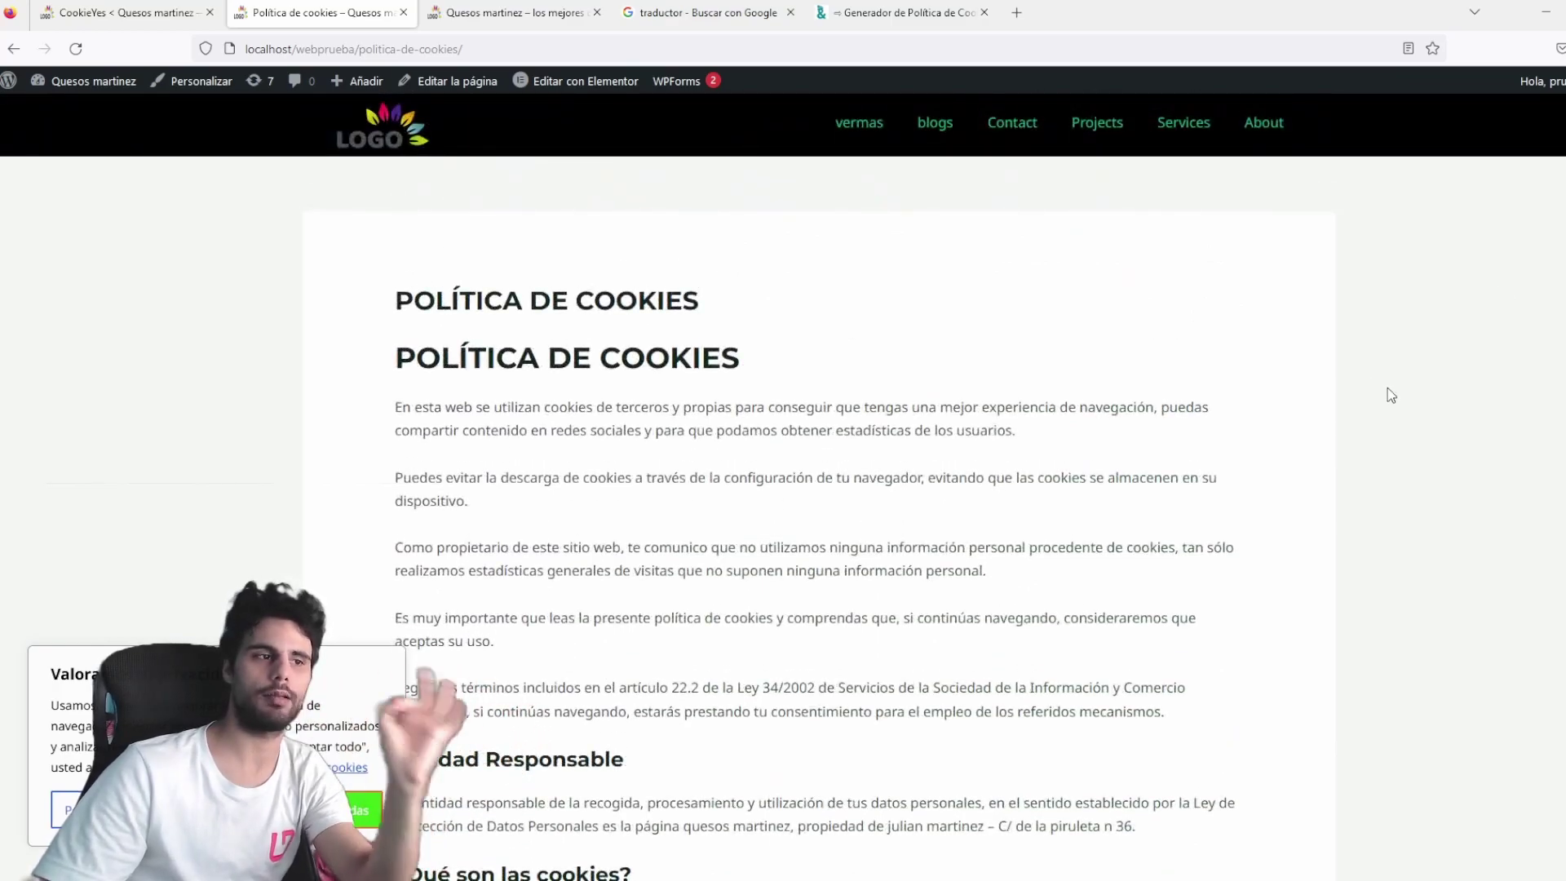
# Copy the published cookie policy page's URL from the address bar.
pyautogui.click(502, 56)
pyautogui.hotkey('ctrl', 'c')
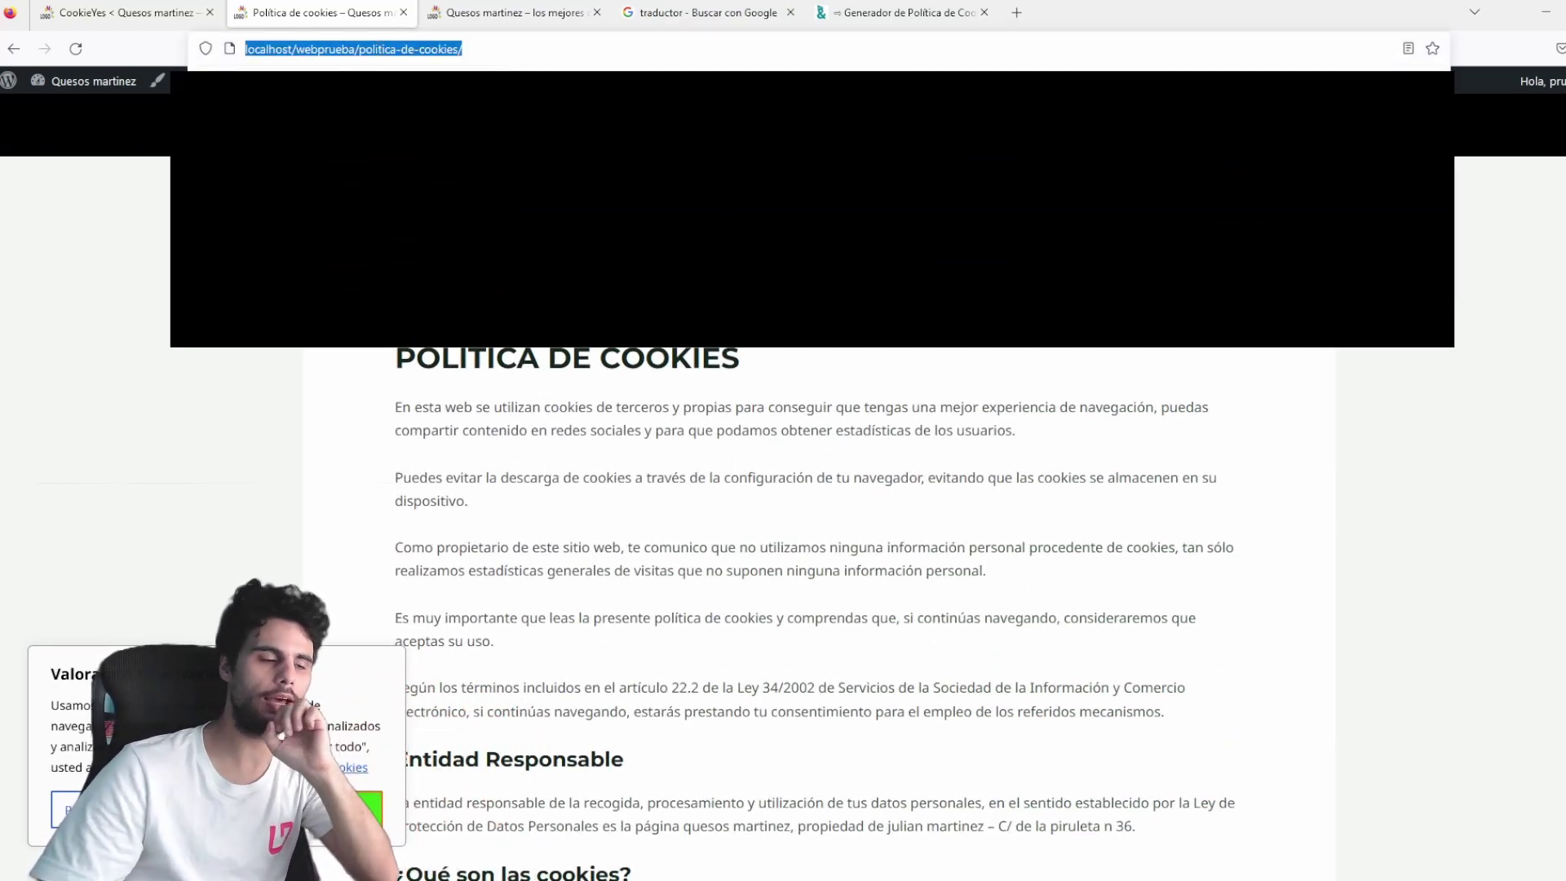
pyautogui.press('Down')
pyautogui.press('Return')
# Delete the duplicate POLÍTICA DE COOKIES heading text and update the page.
pyautogui.click(603, 316)
pyautogui.moveTo(603, 316); pyautogui.dragTo(168, 320)
pyautogui.press('BackSpace')
pyautogui.click(1494, 93)
pyautogui.click(1438, 92)
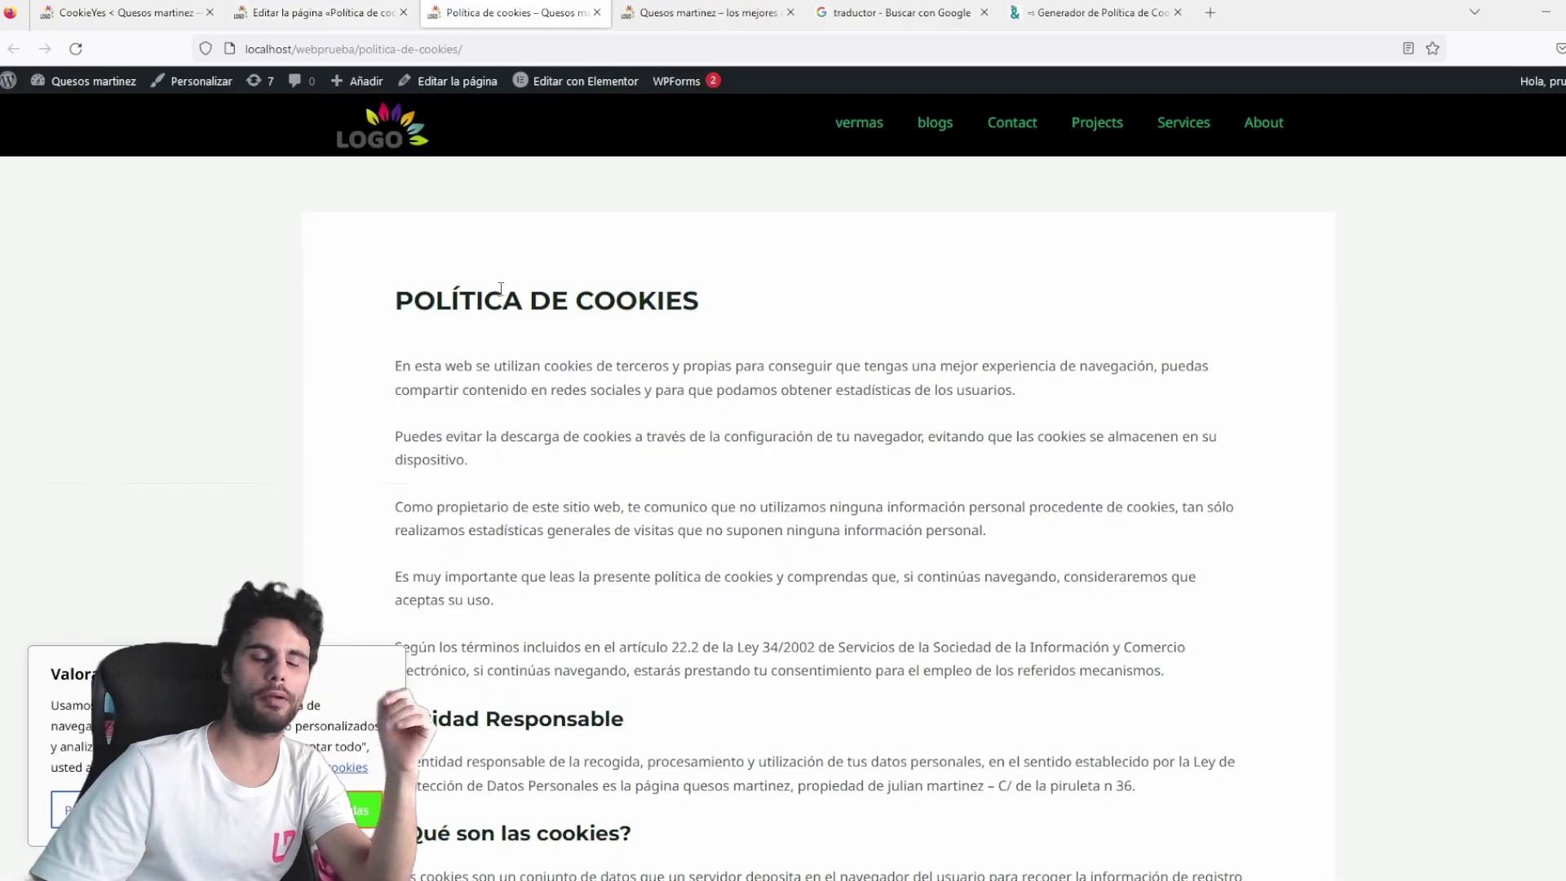
pyautogui.moveTo(391, 302); pyautogui.dragTo(700, 303)
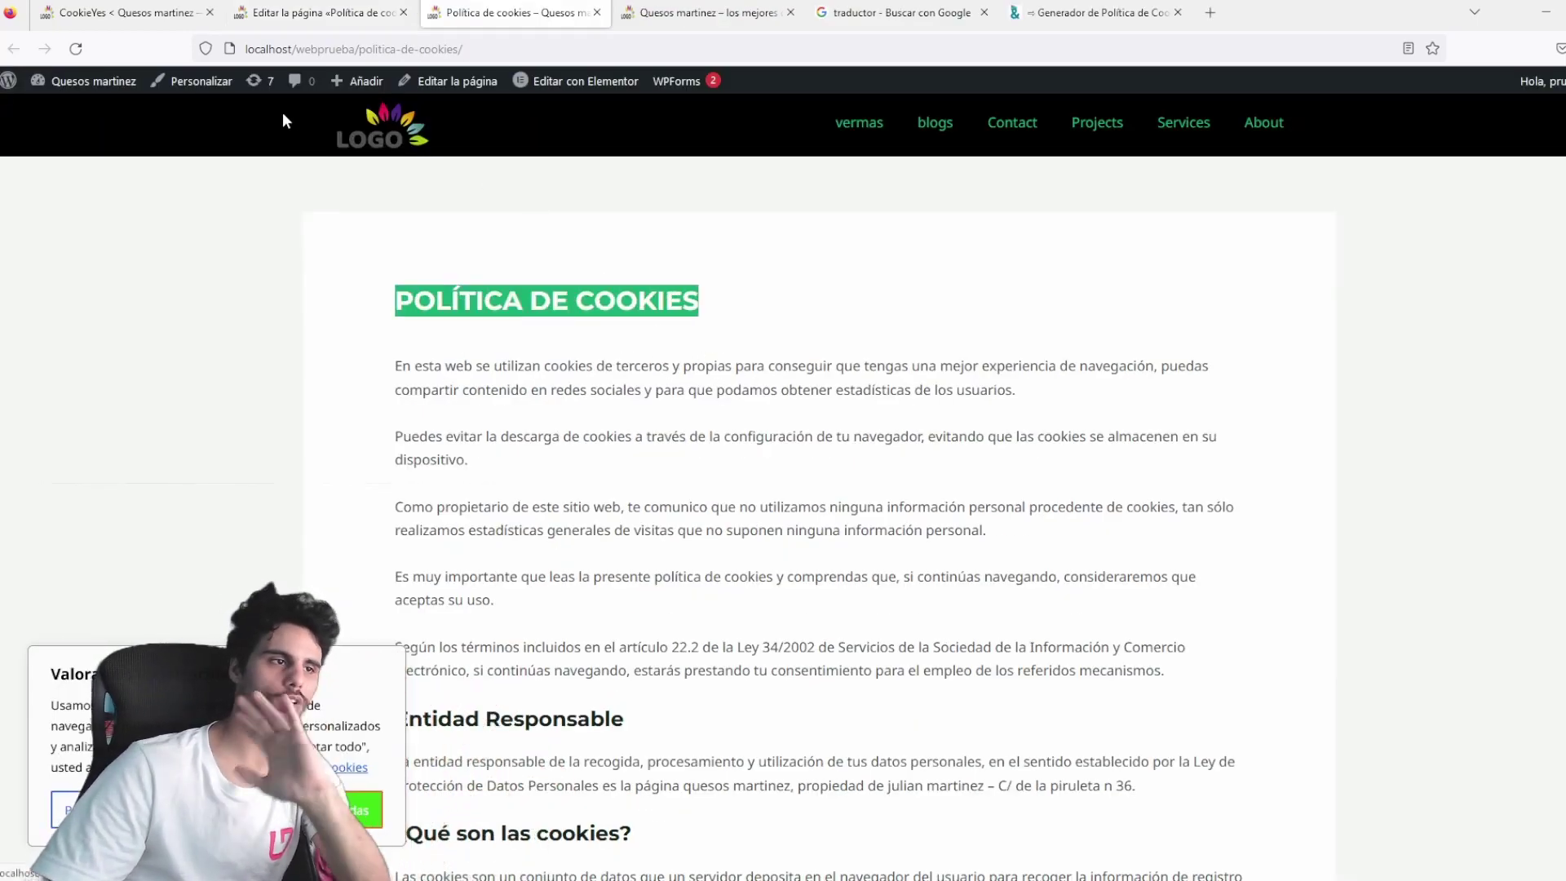
pyautogui.click(184, 18)
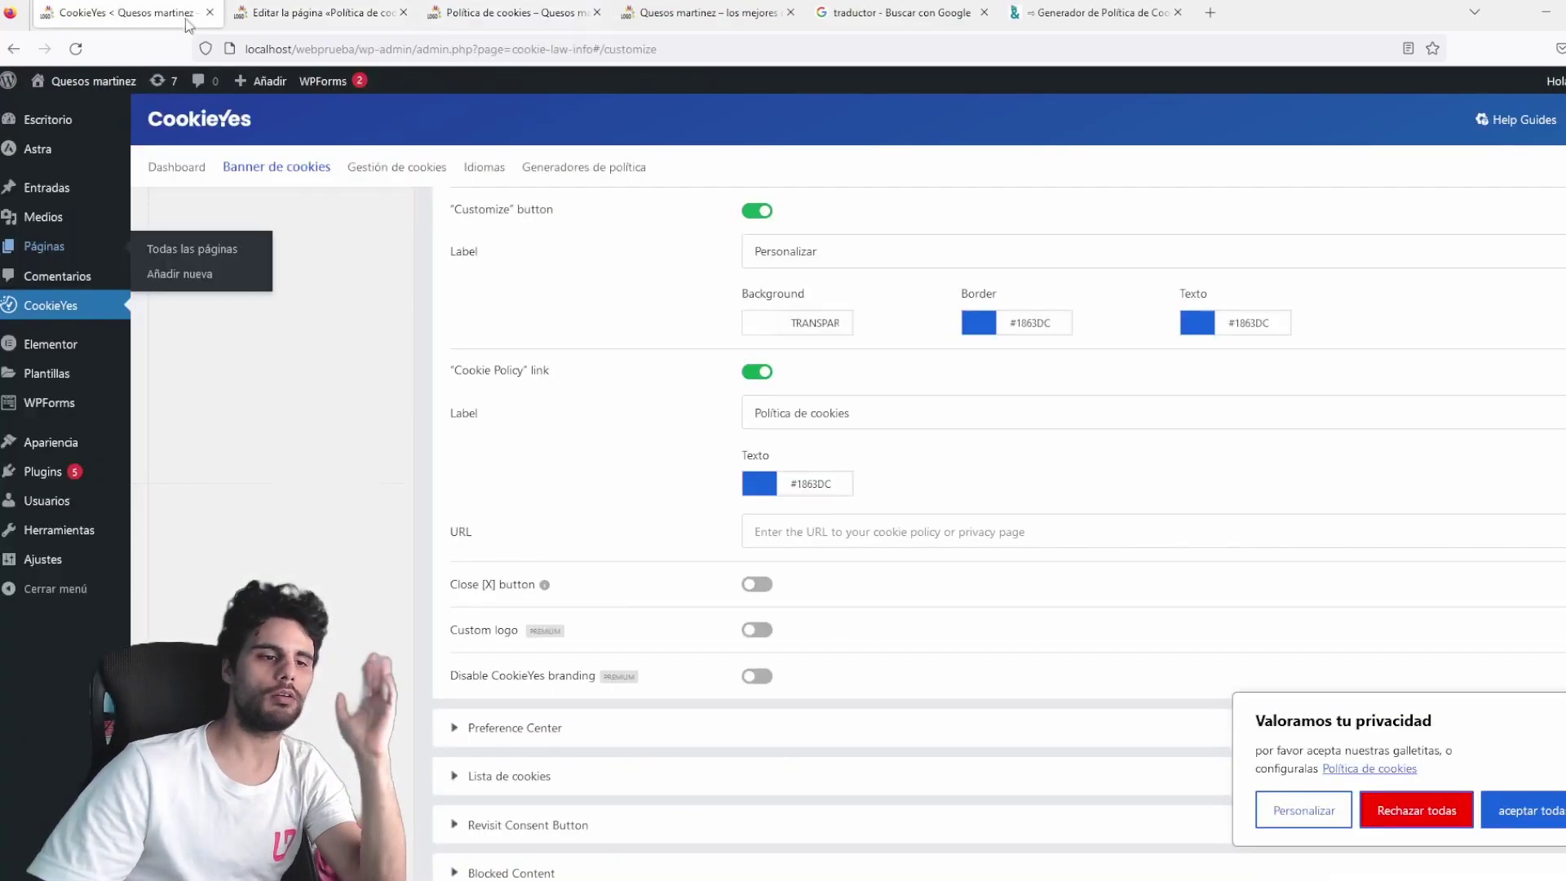
pyautogui.tripleClick(884, 411)
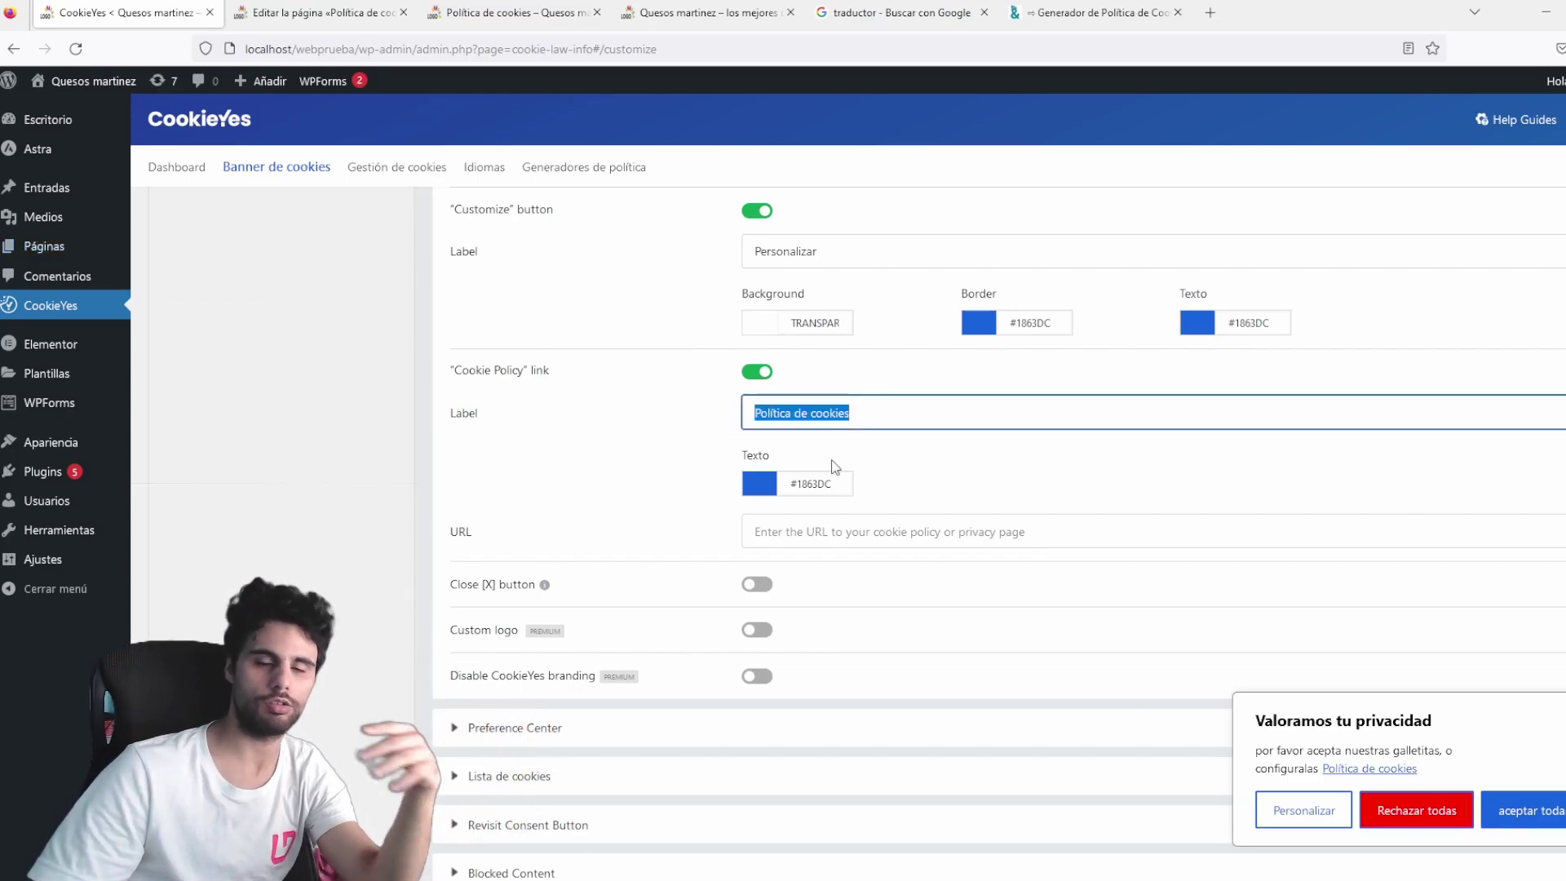
pyautogui.click(786, 532)
pyautogui.hotkey('ctrl', 'v')
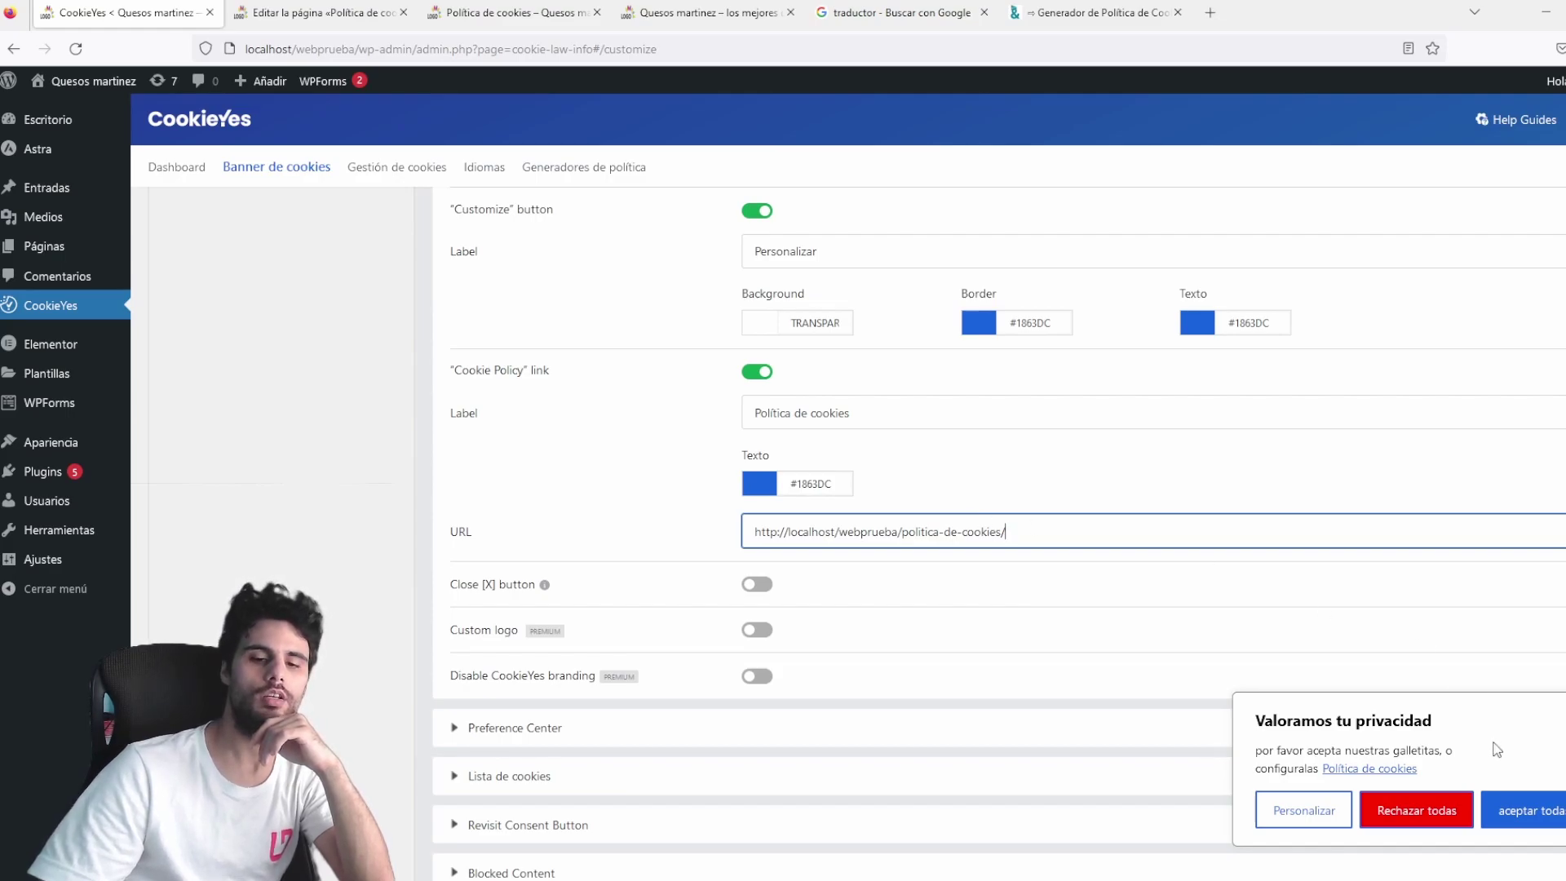
pyautogui.click(751, 588)
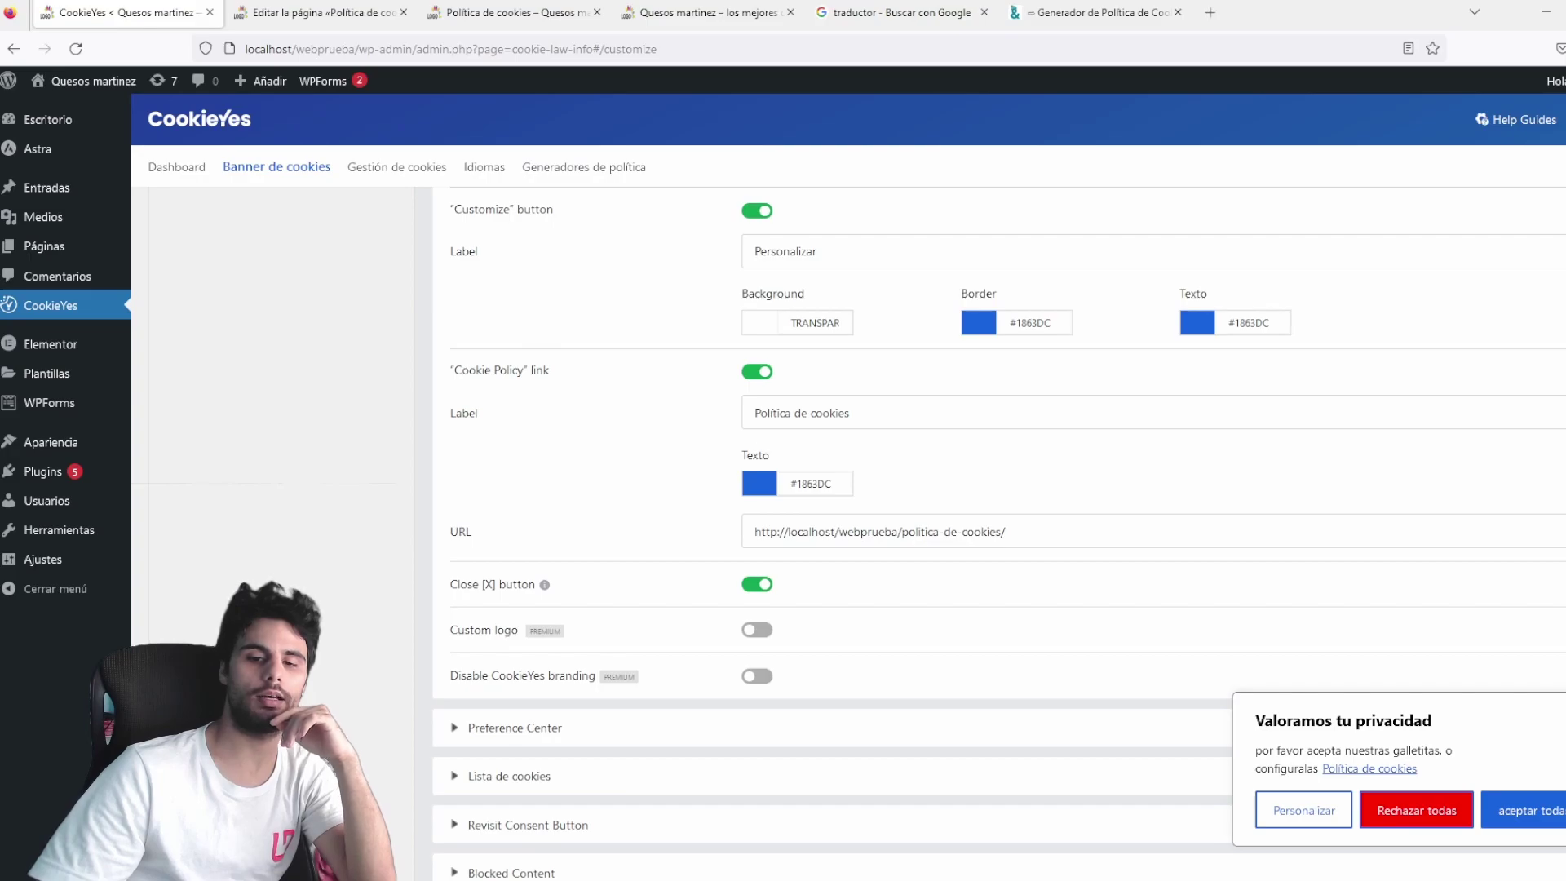
pyautogui.click(751, 585)
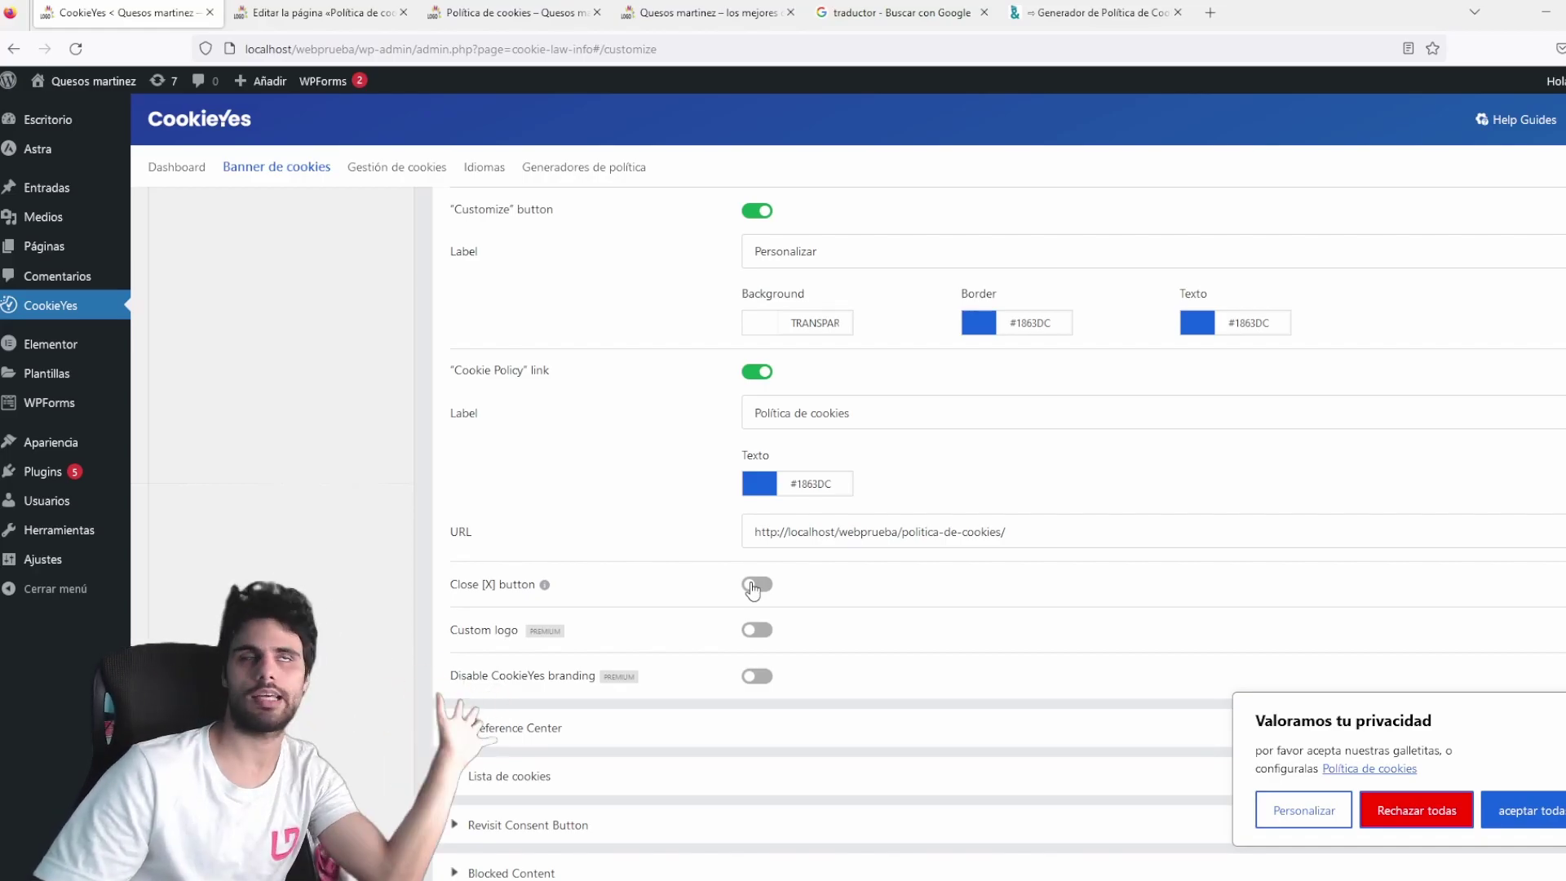
# Scroll down the CookieYes banner settings to the Preference Center section.
pyautogui.scroll(-2, 749, 546)
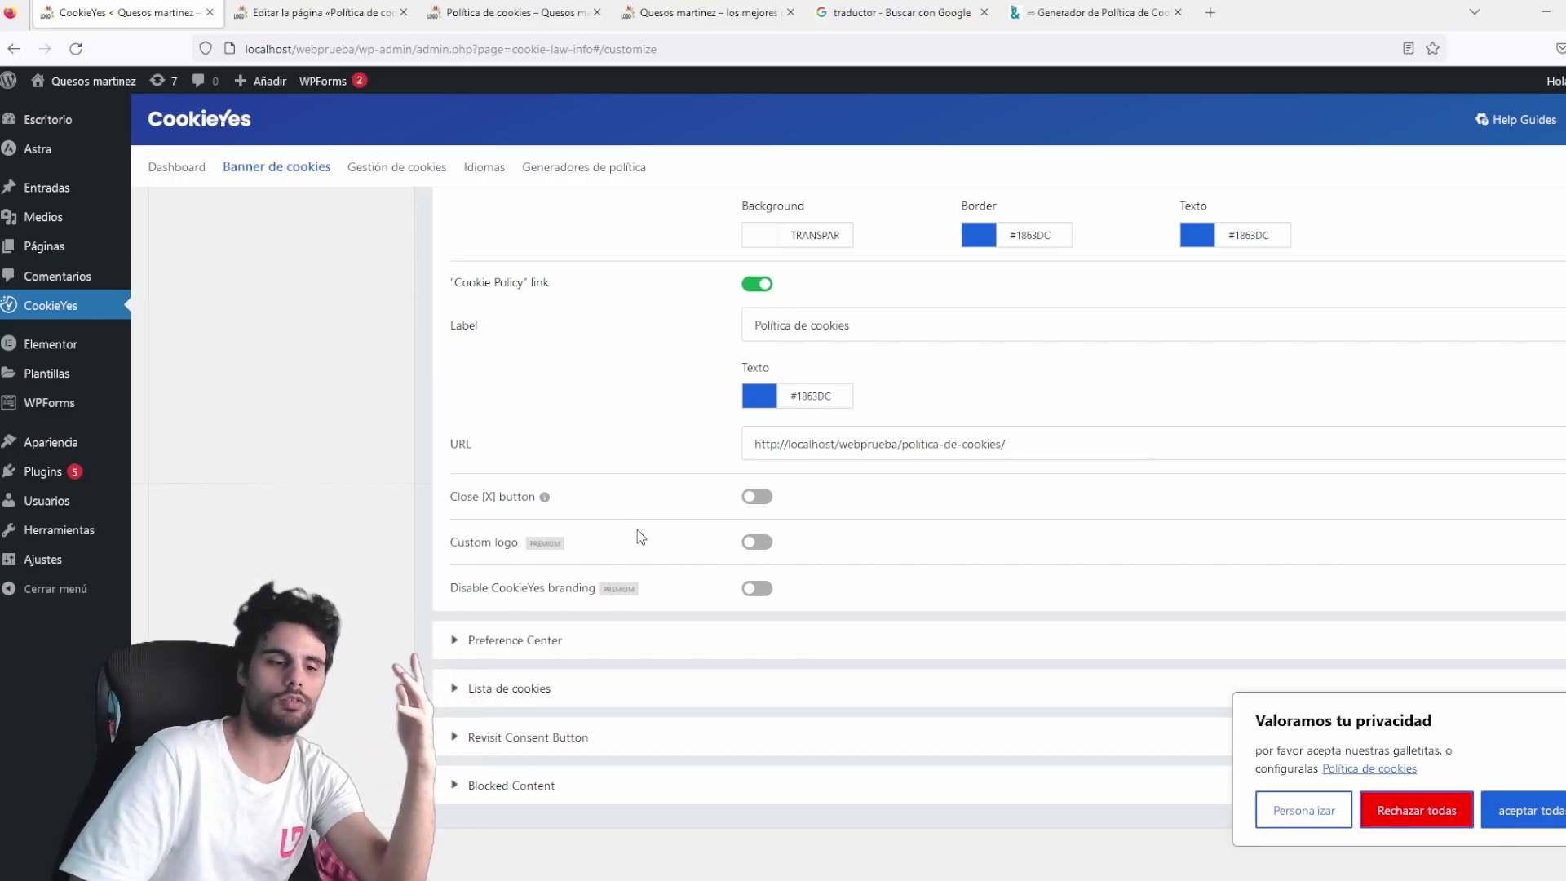
# Check the Preference Center title and preview the preferences window via the banner's Personalizar button.
pyautogui.click(454, 641)
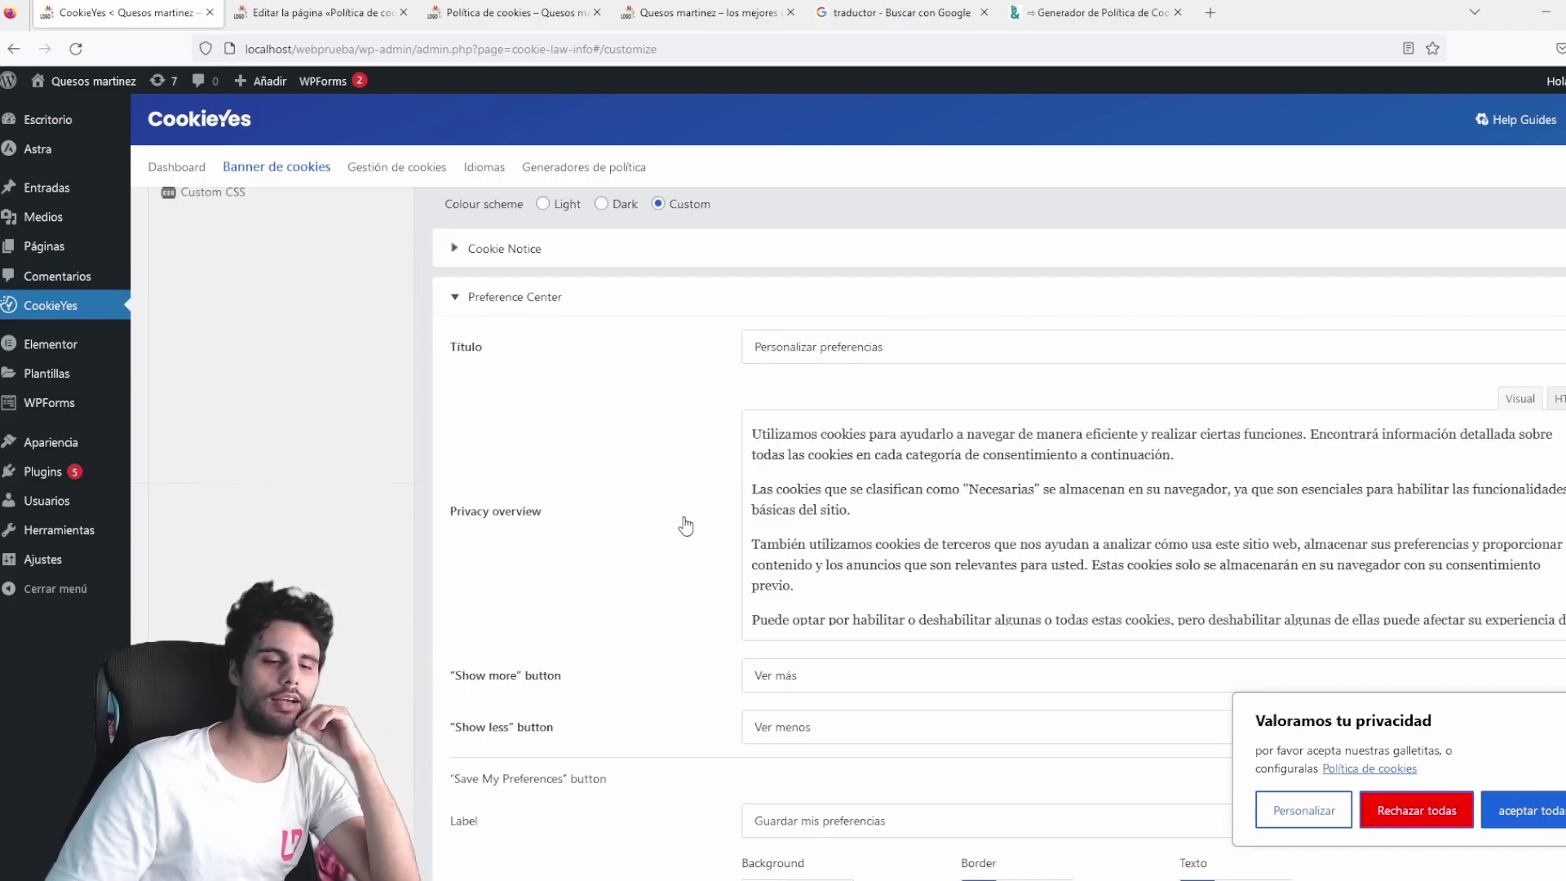
pyautogui.moveTo(895, 339); pyautogui.dragTo(701, 343)
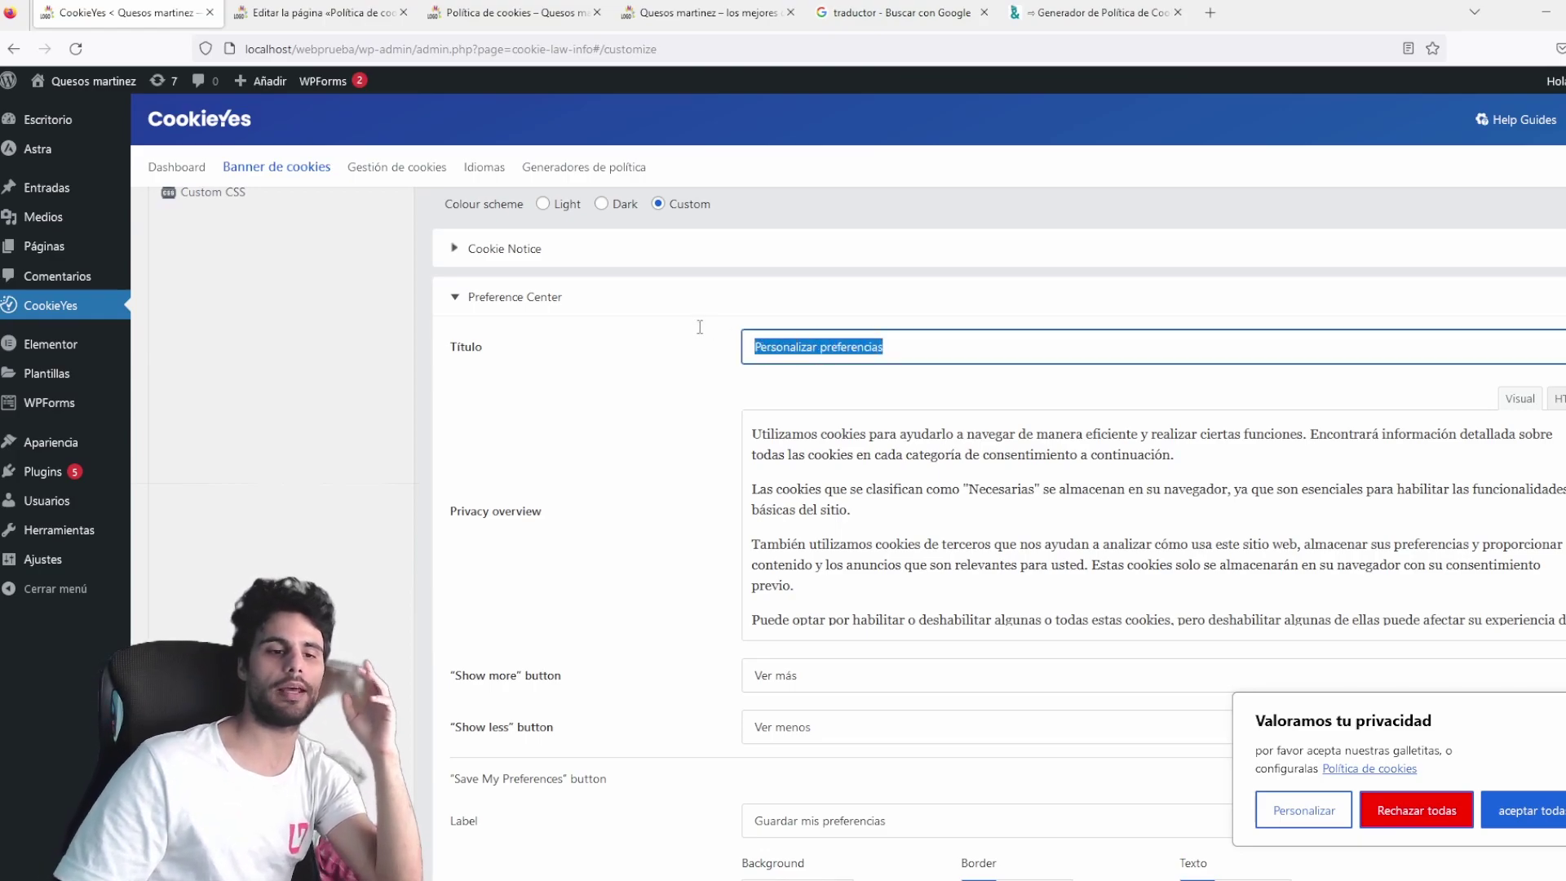
pyautogui.click(1306, 807)
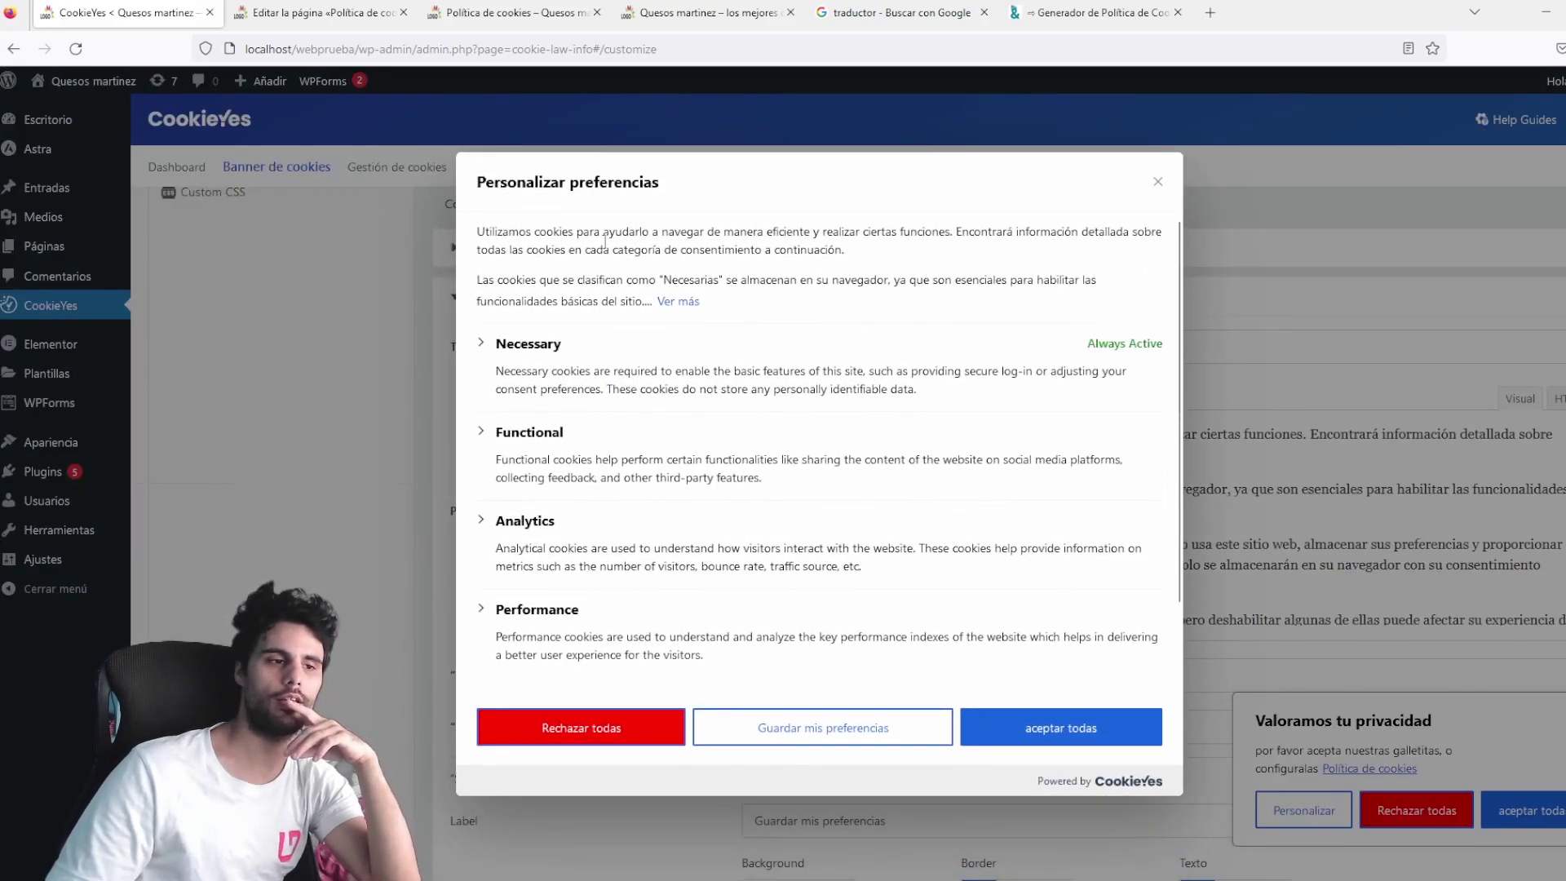
pyautogui.click(1157, 182)
# Select the whole privacy overview text and compare it with the translator results.
pyautogui.scroll(-1, 969, 489)
pyautogui.hotkey('ctrl', 'a')
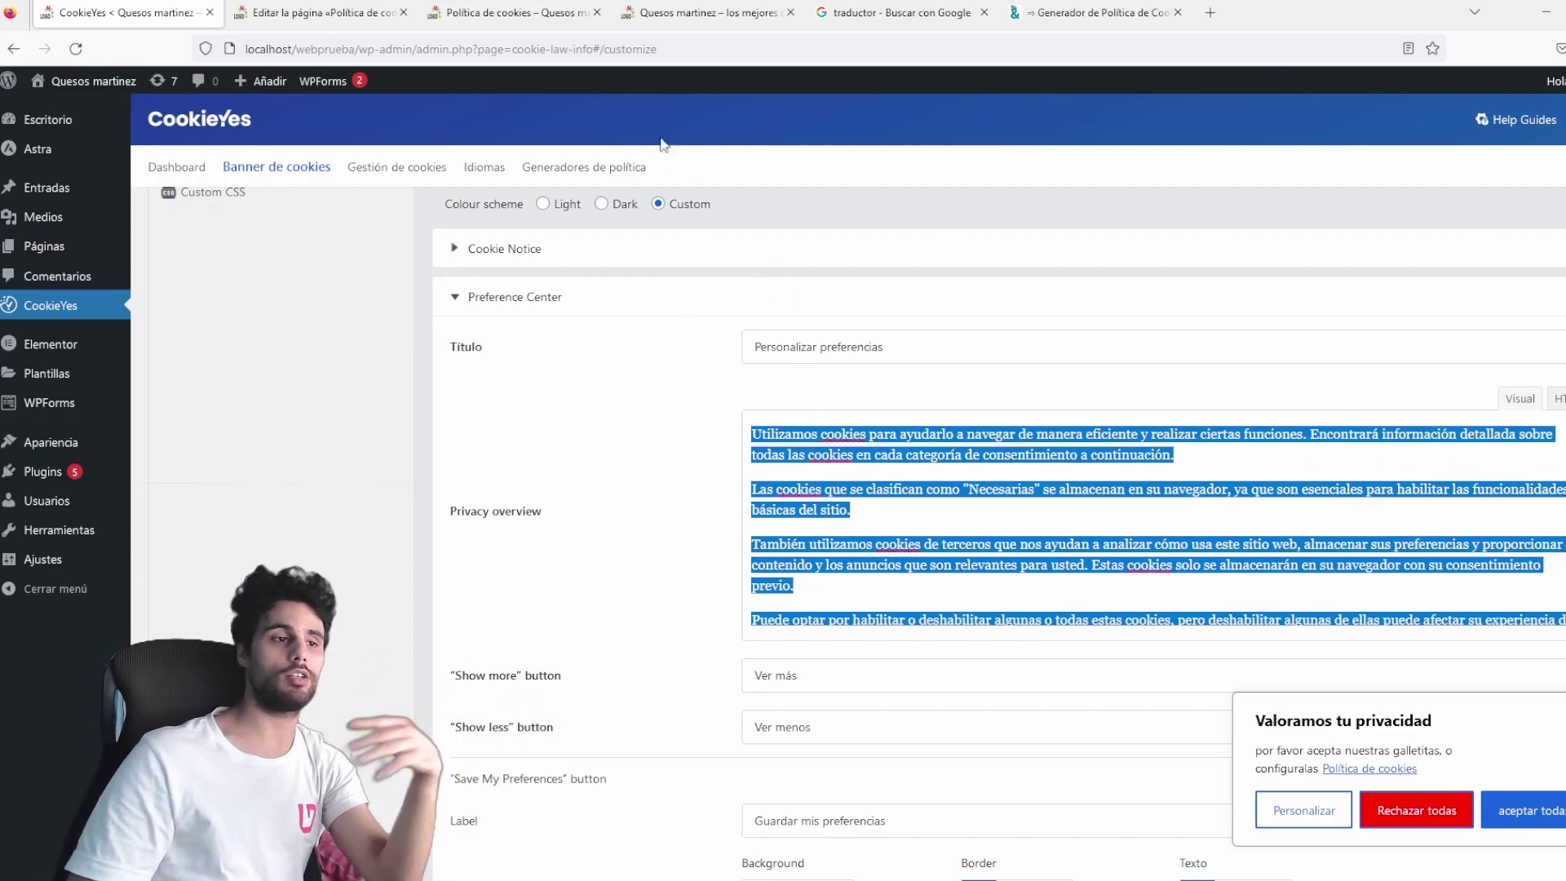
pyautogui.click(819, 15)
pyautogui.click(122, 12)
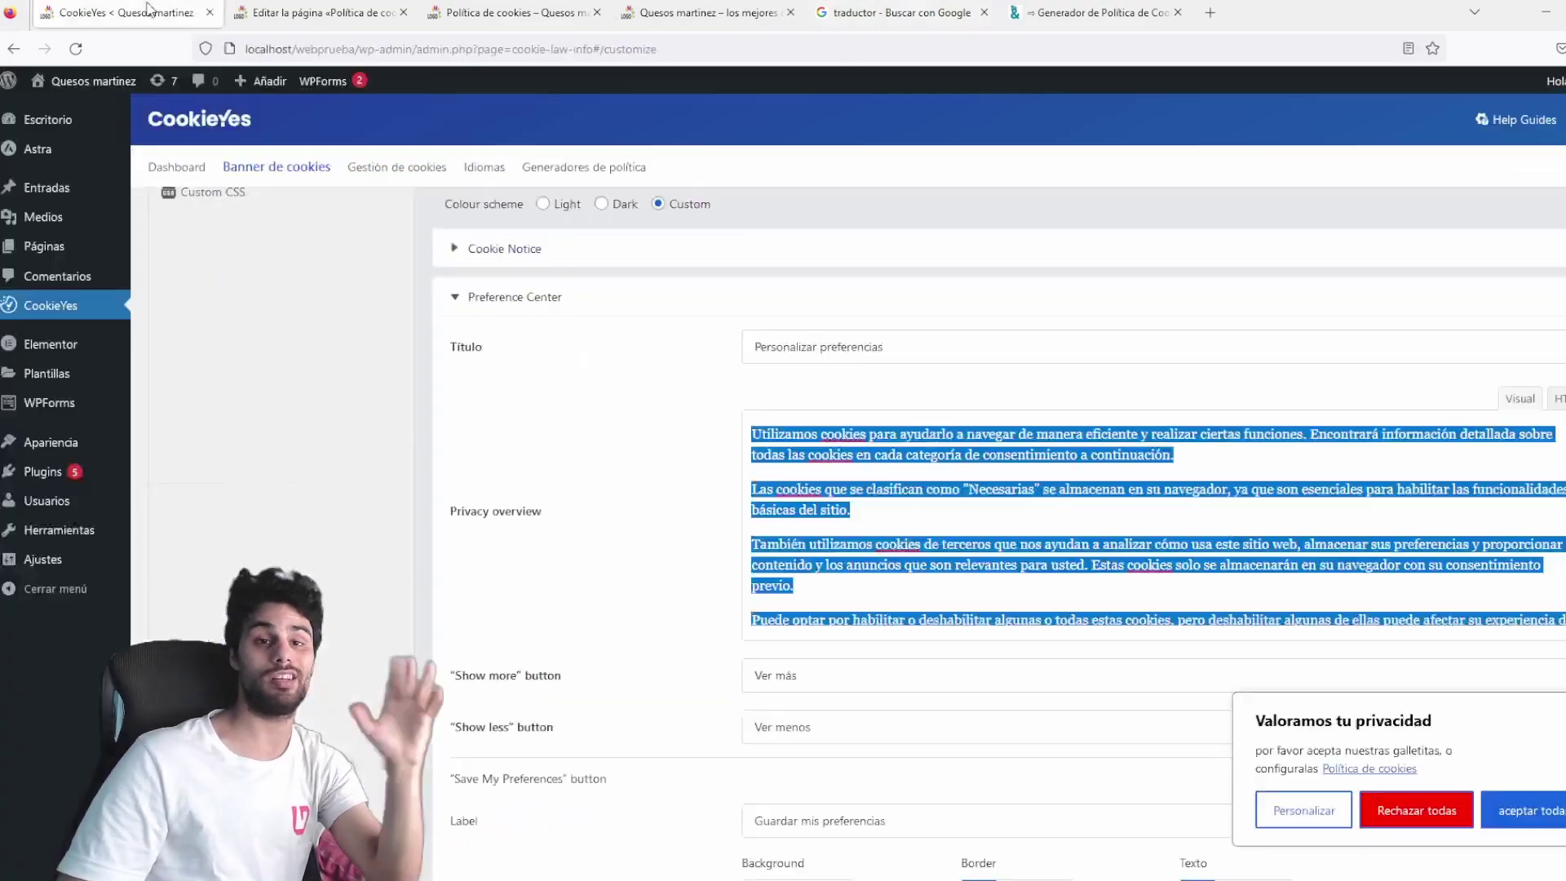
pyautogui.scroll(-3, 746, 457)
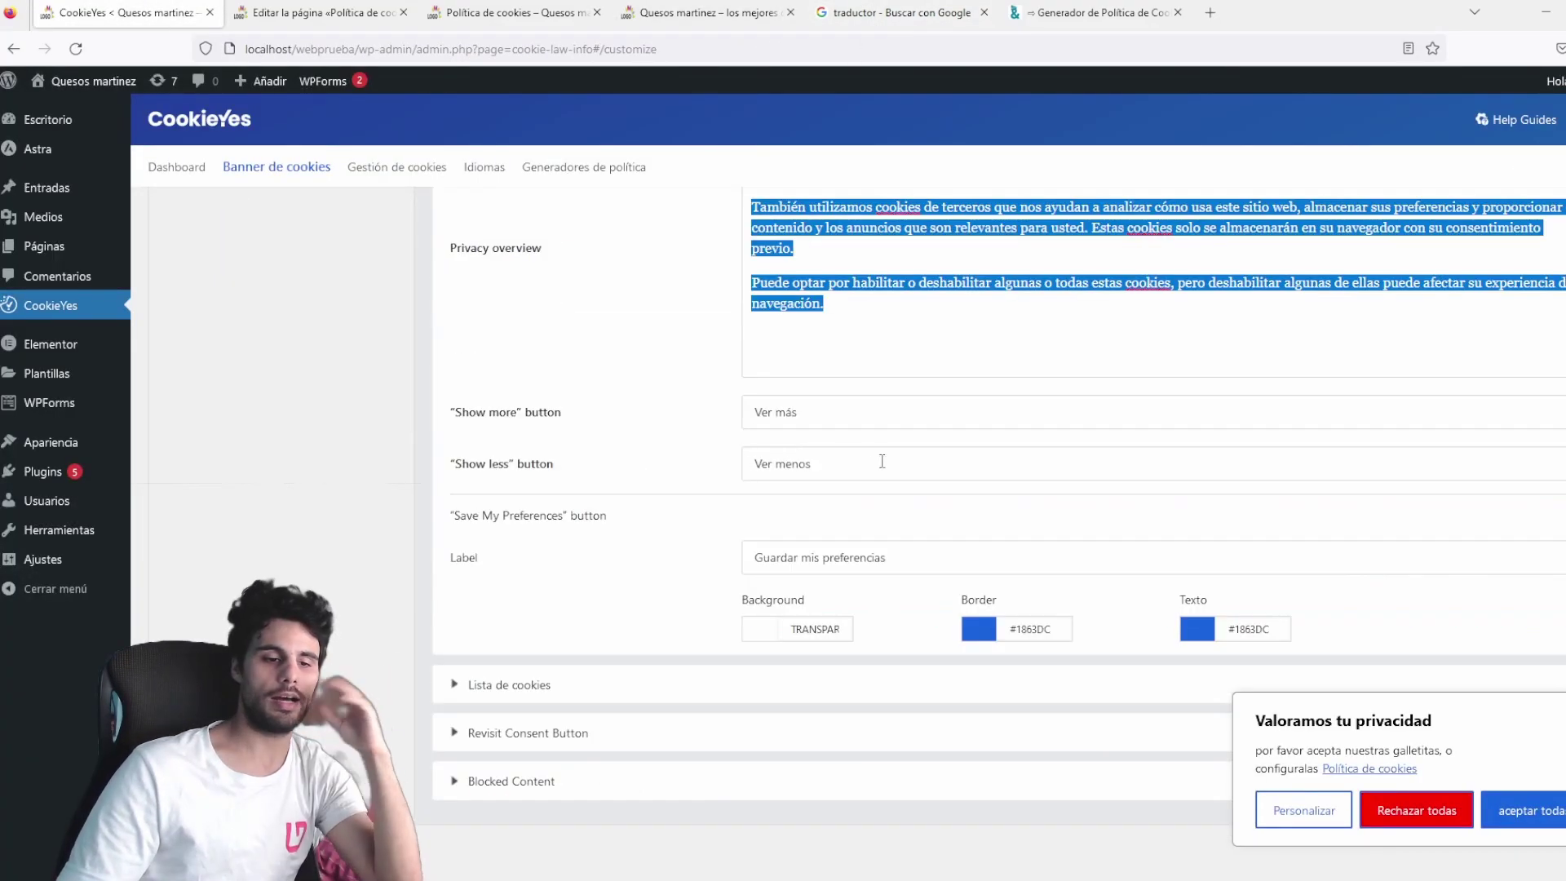
# Relabel the cookie list as duración, descripcion, siemrpe activas and no hay cookies por mostrar, then publish.
pyautogui.click(468, 685)
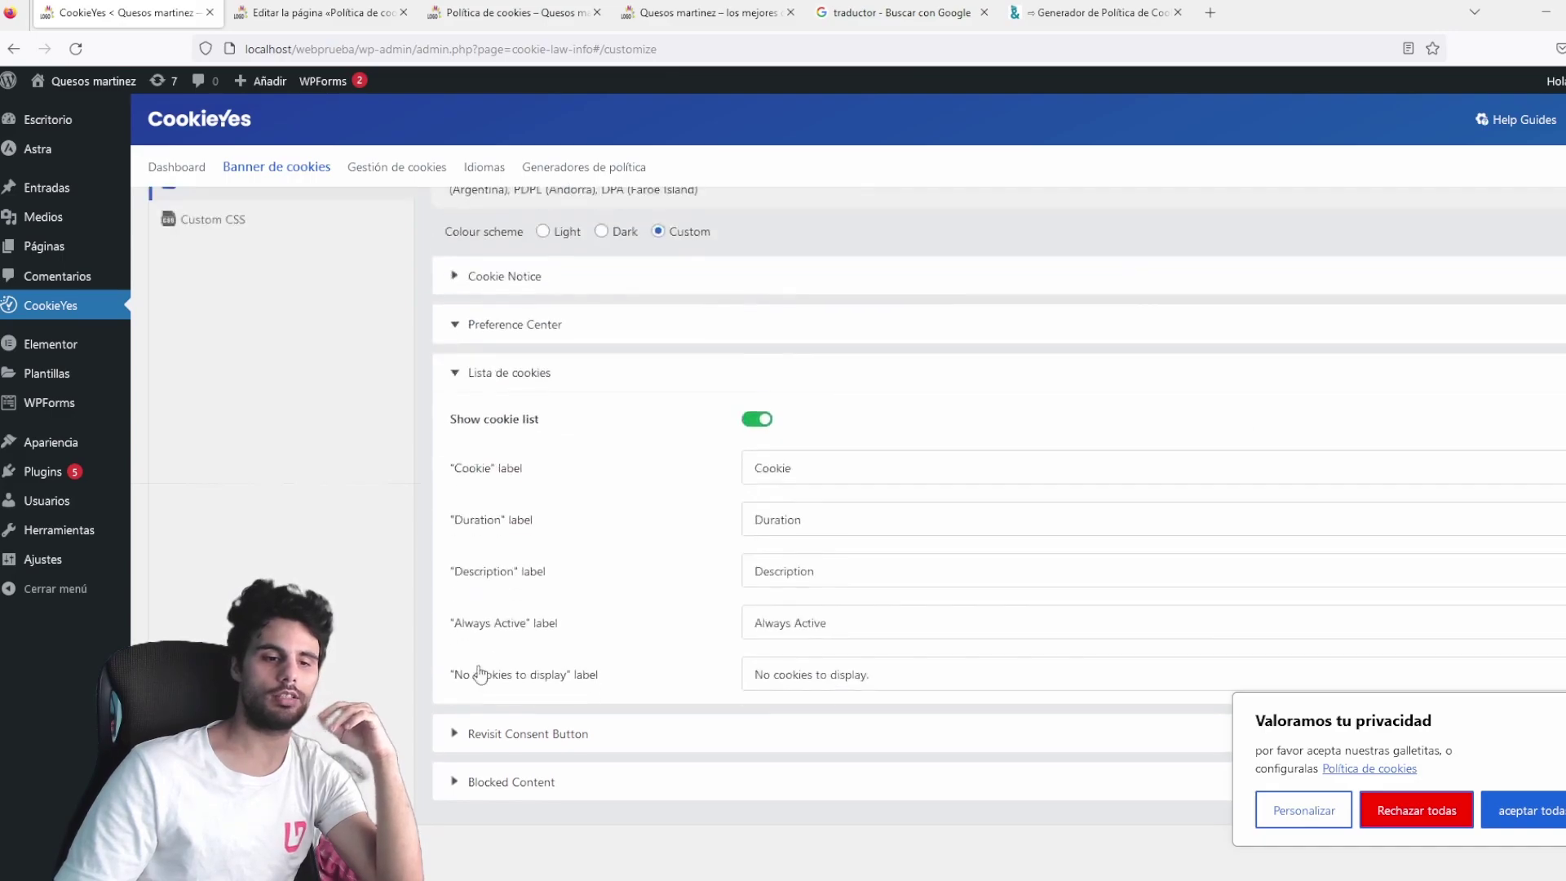
pyautogui.doubleClick(830, 518)
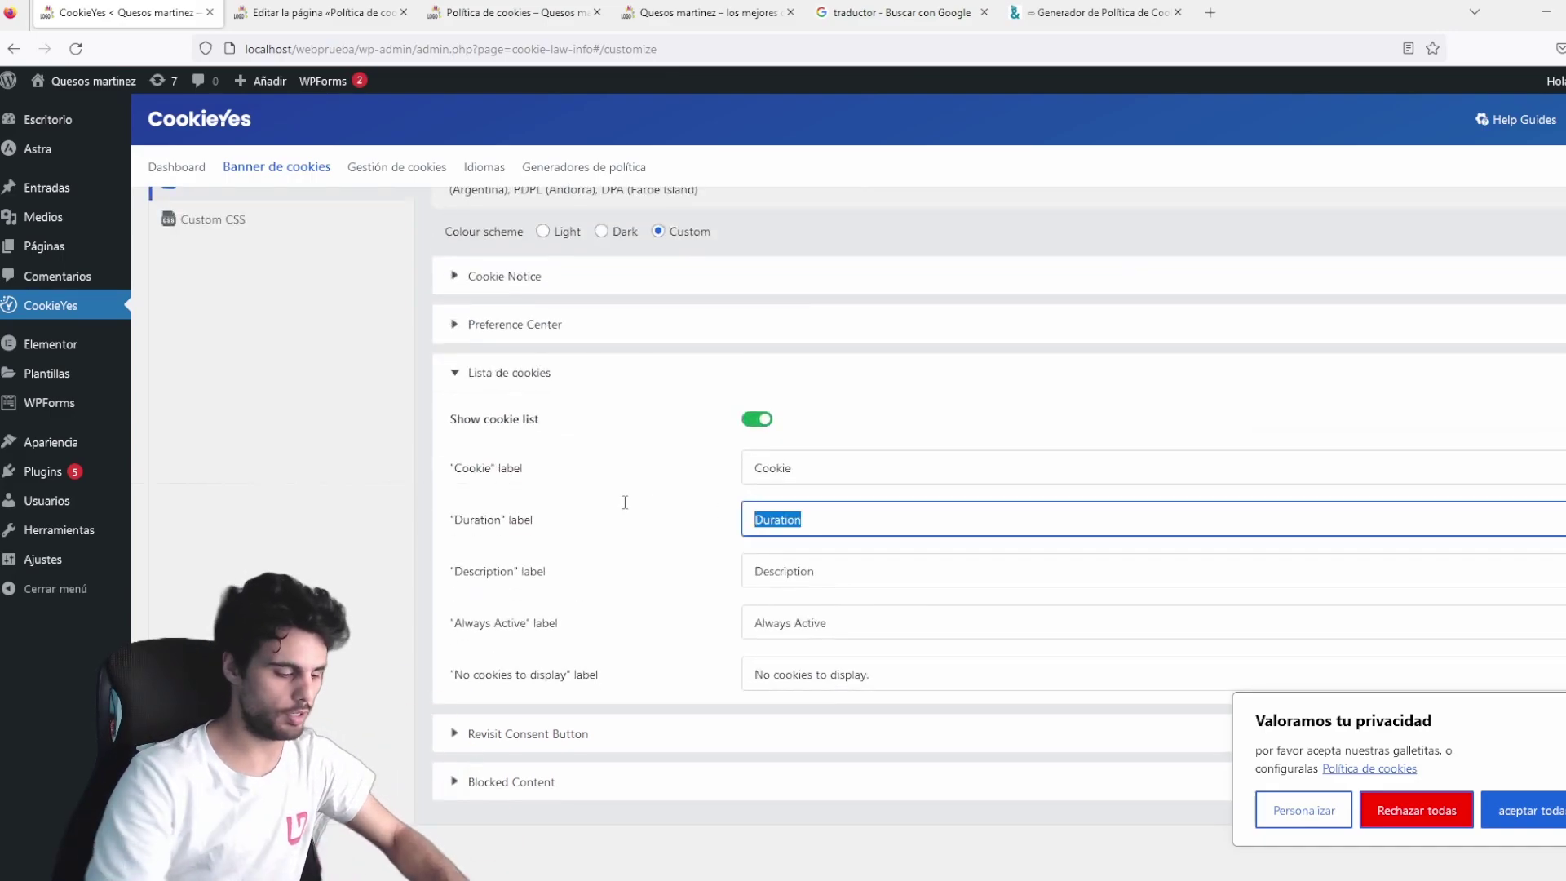
pyautogui.write('dura')
pyautogui.write('ción')
pyautogui.press('Tab')
pyautogui.write('descripcion')
pyautogui.press('Tab')
pyautogui.write('siemrpe activas')
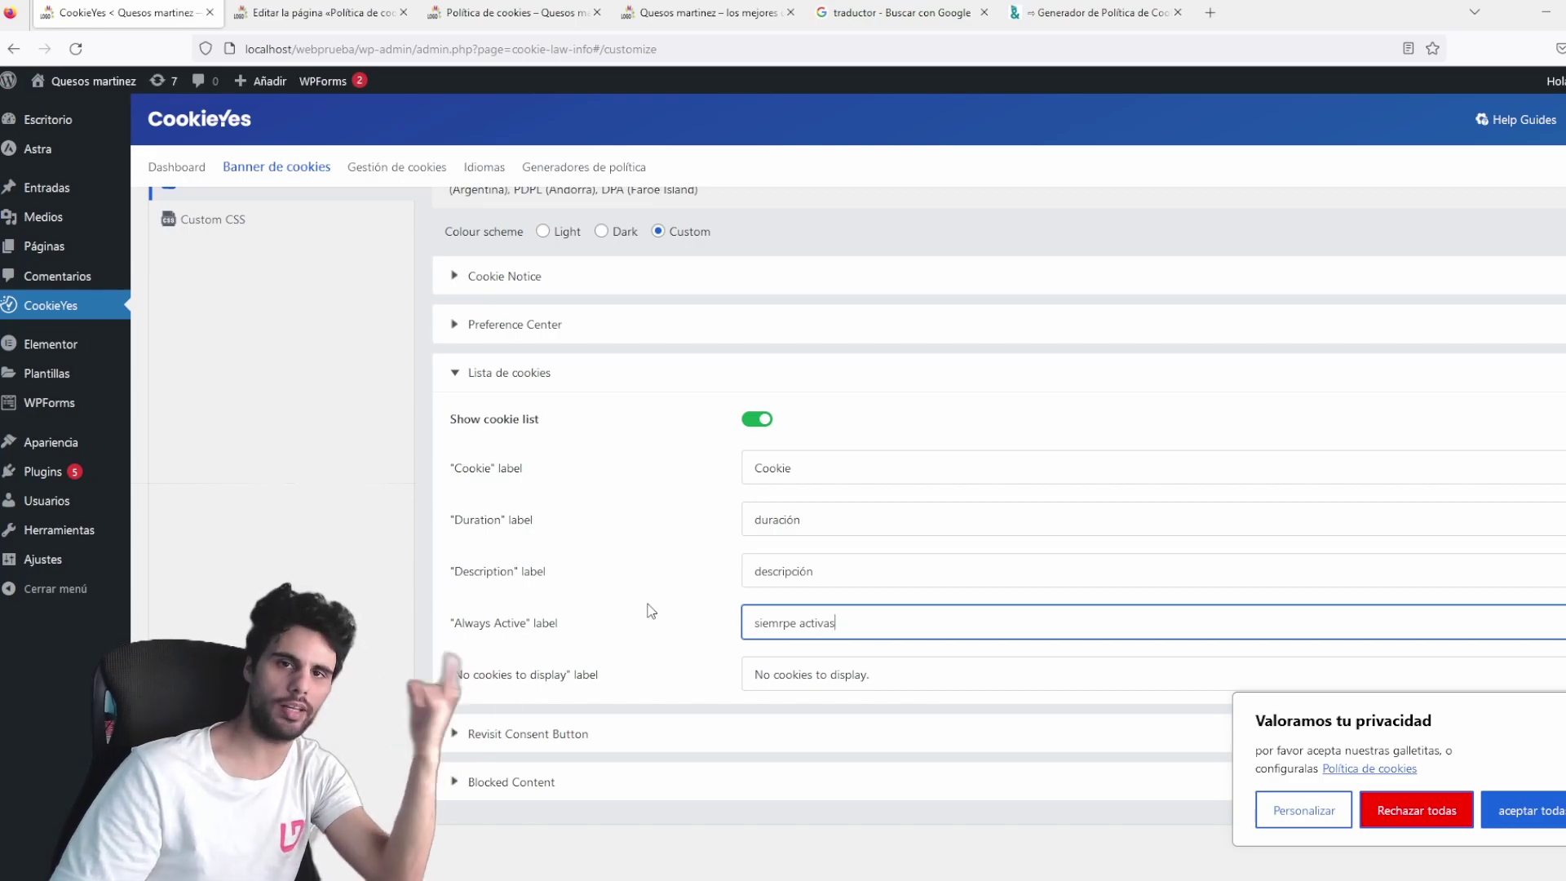
pyautogui.press('Tab')
pyautogui.write('no hay')
pyautogui.write('kies por most')
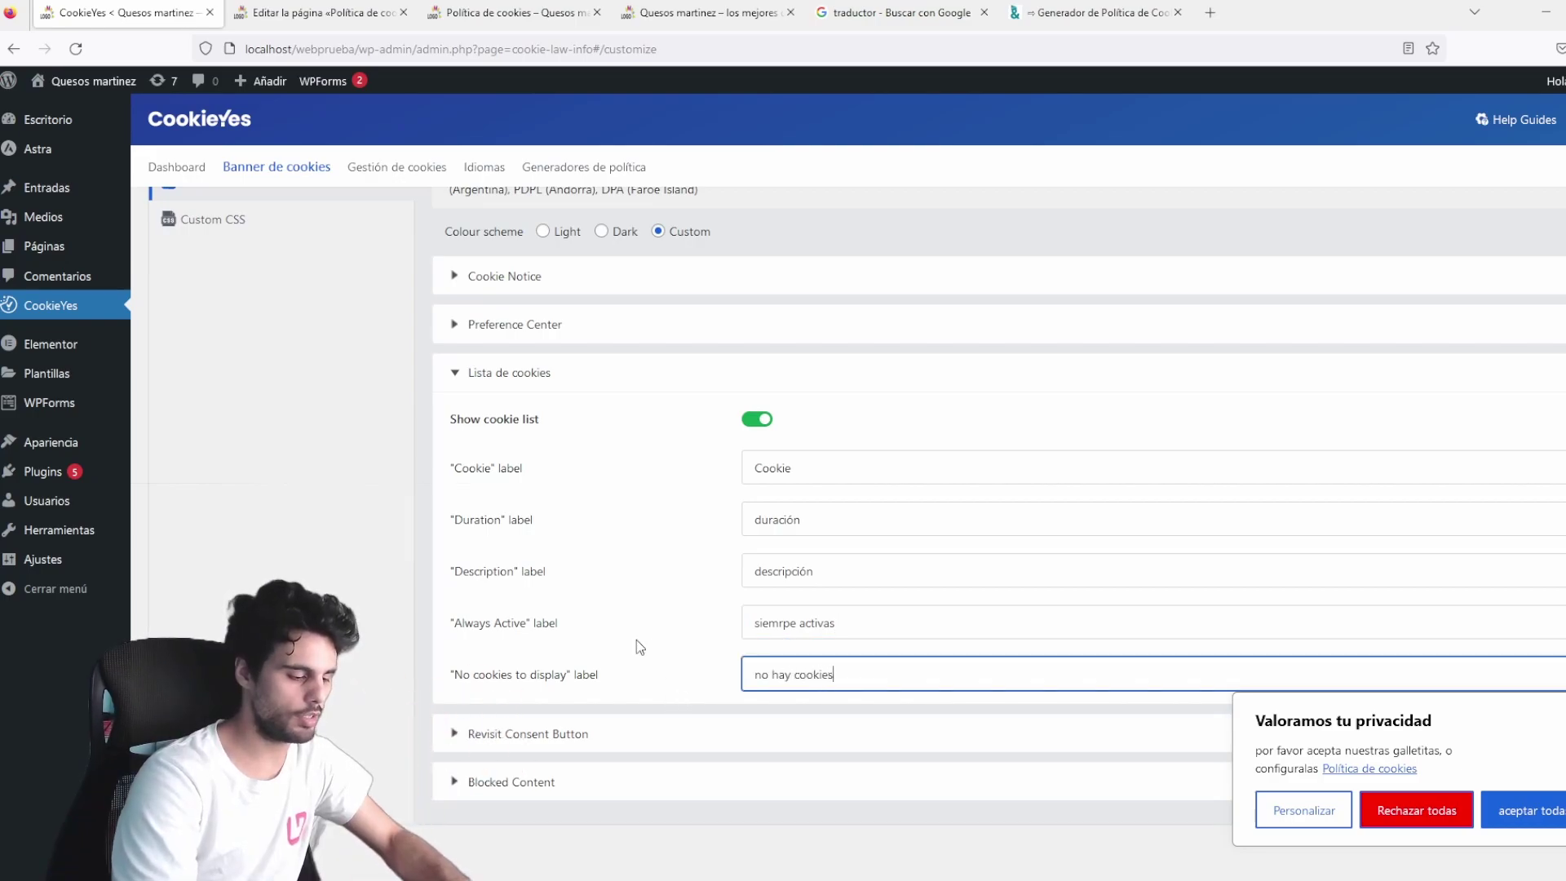
pyautogui.write('rar')
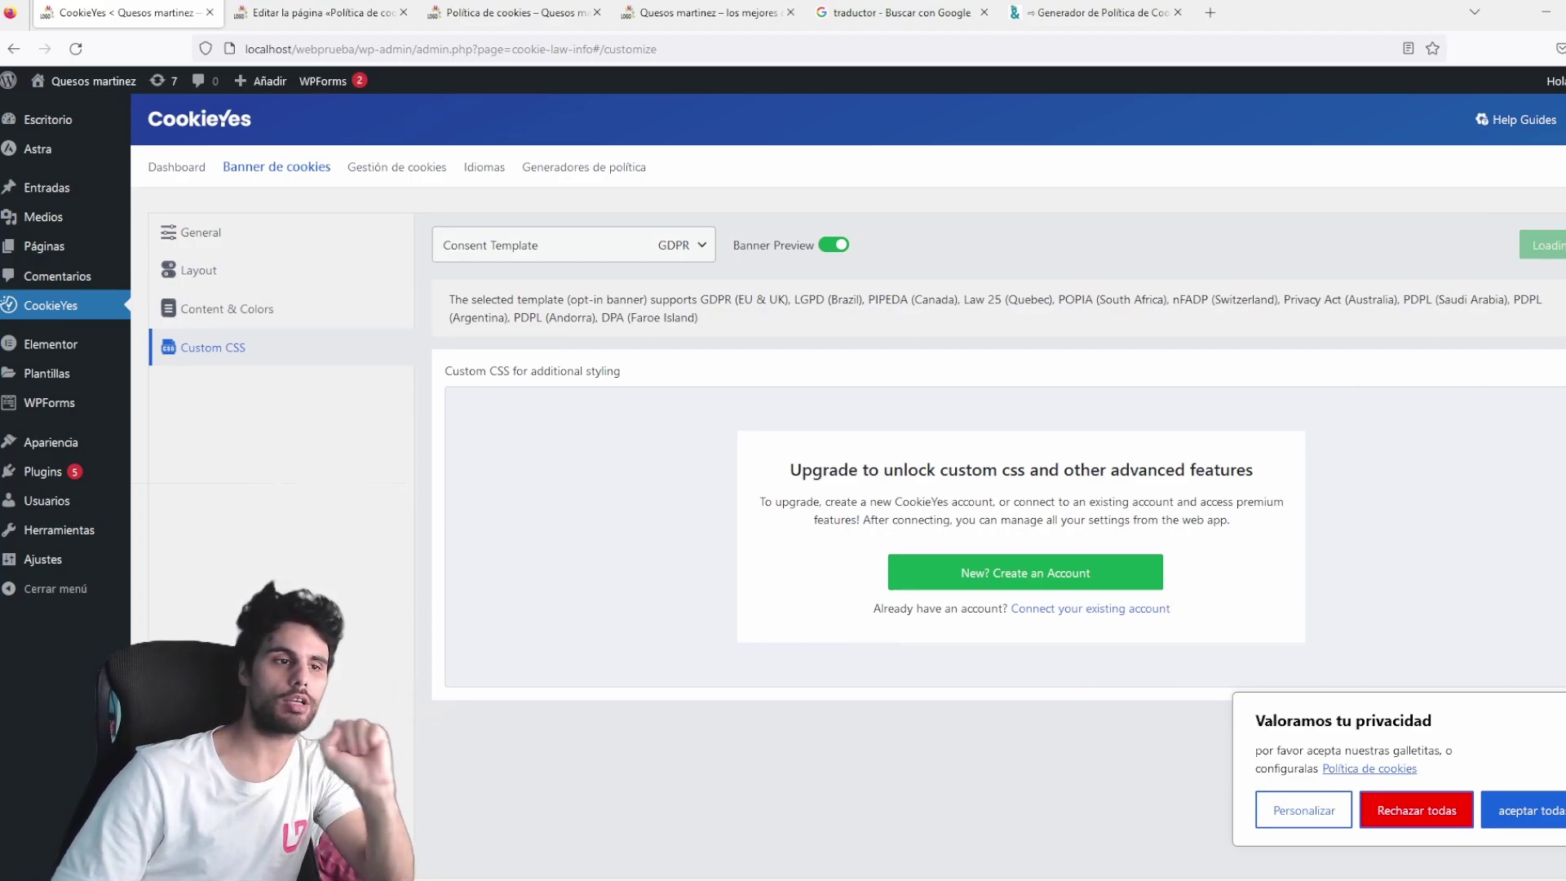
pyautogui.click(1523, 249)
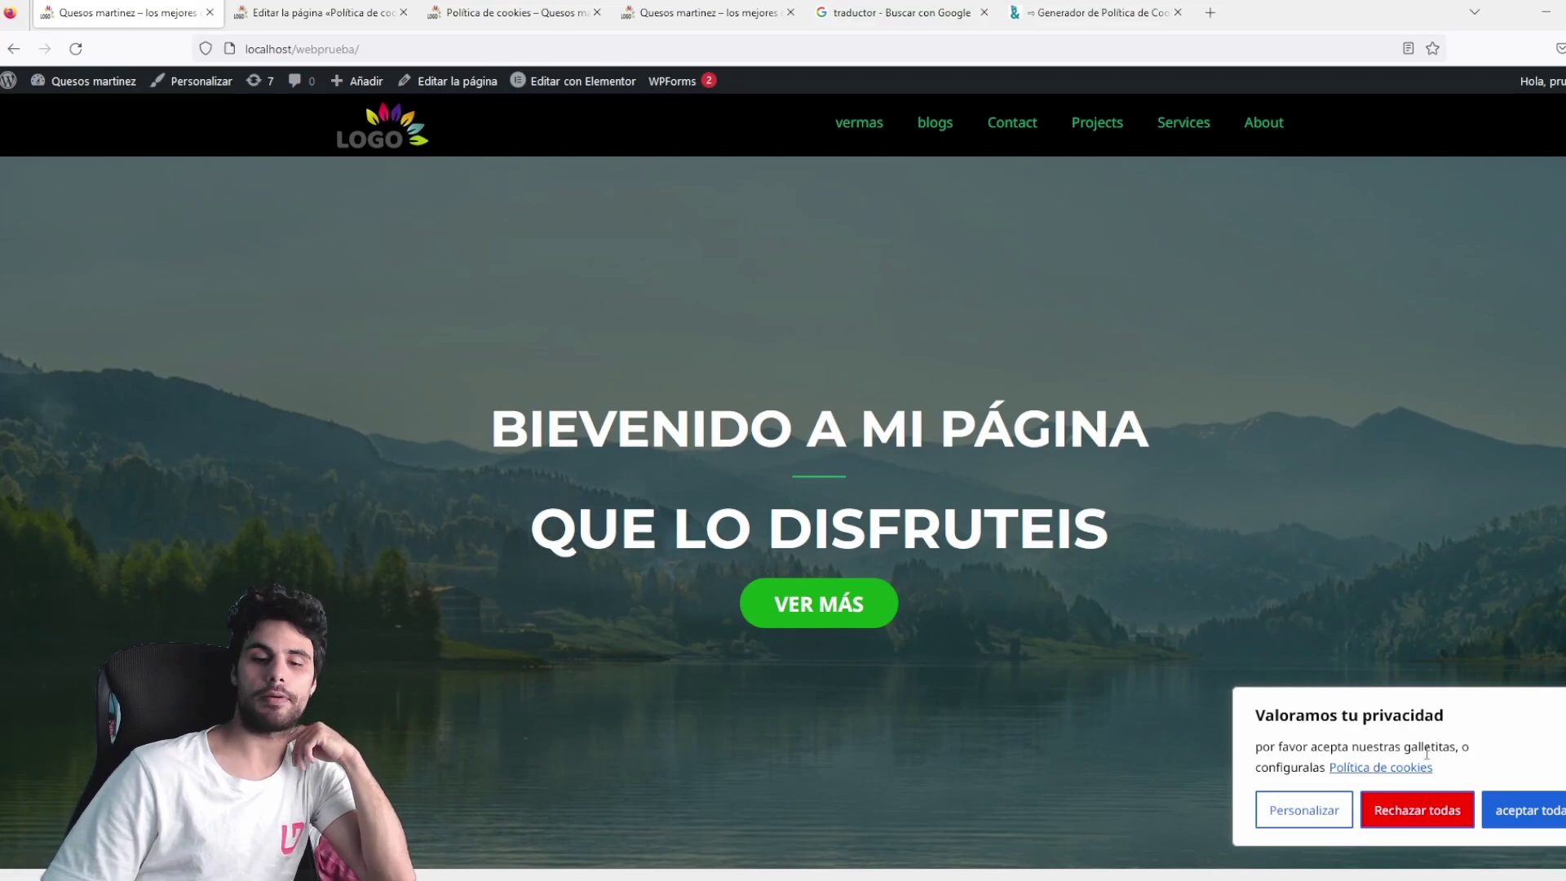
# Open the banner's Política de cookies link in a new tab, review it, and return home.
pyautogui.middleClick(1362, 771)
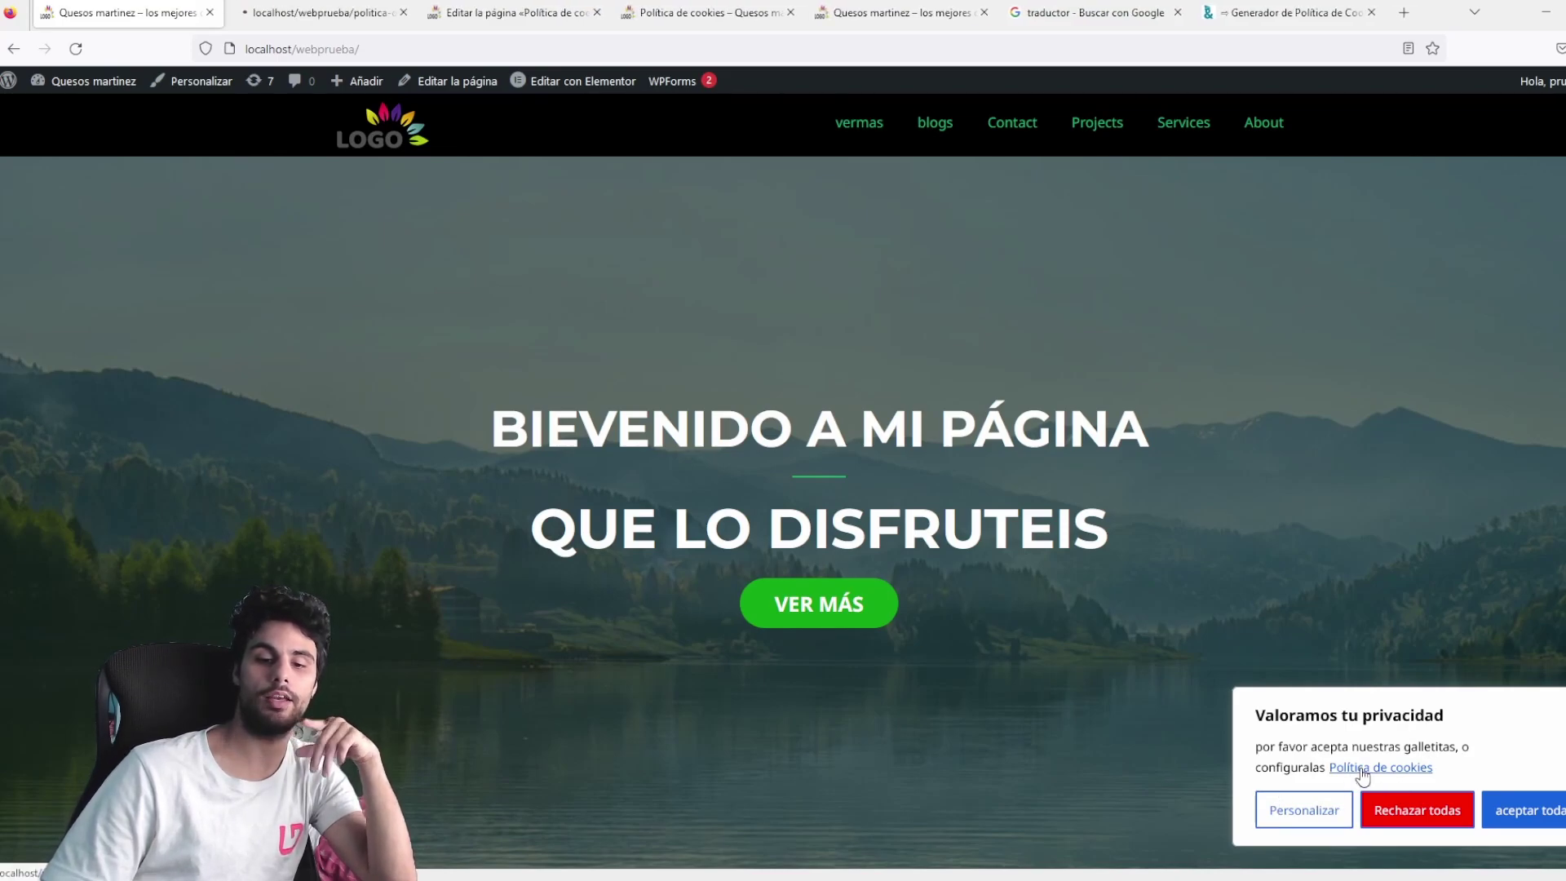
pyautogui.click(326, 13)
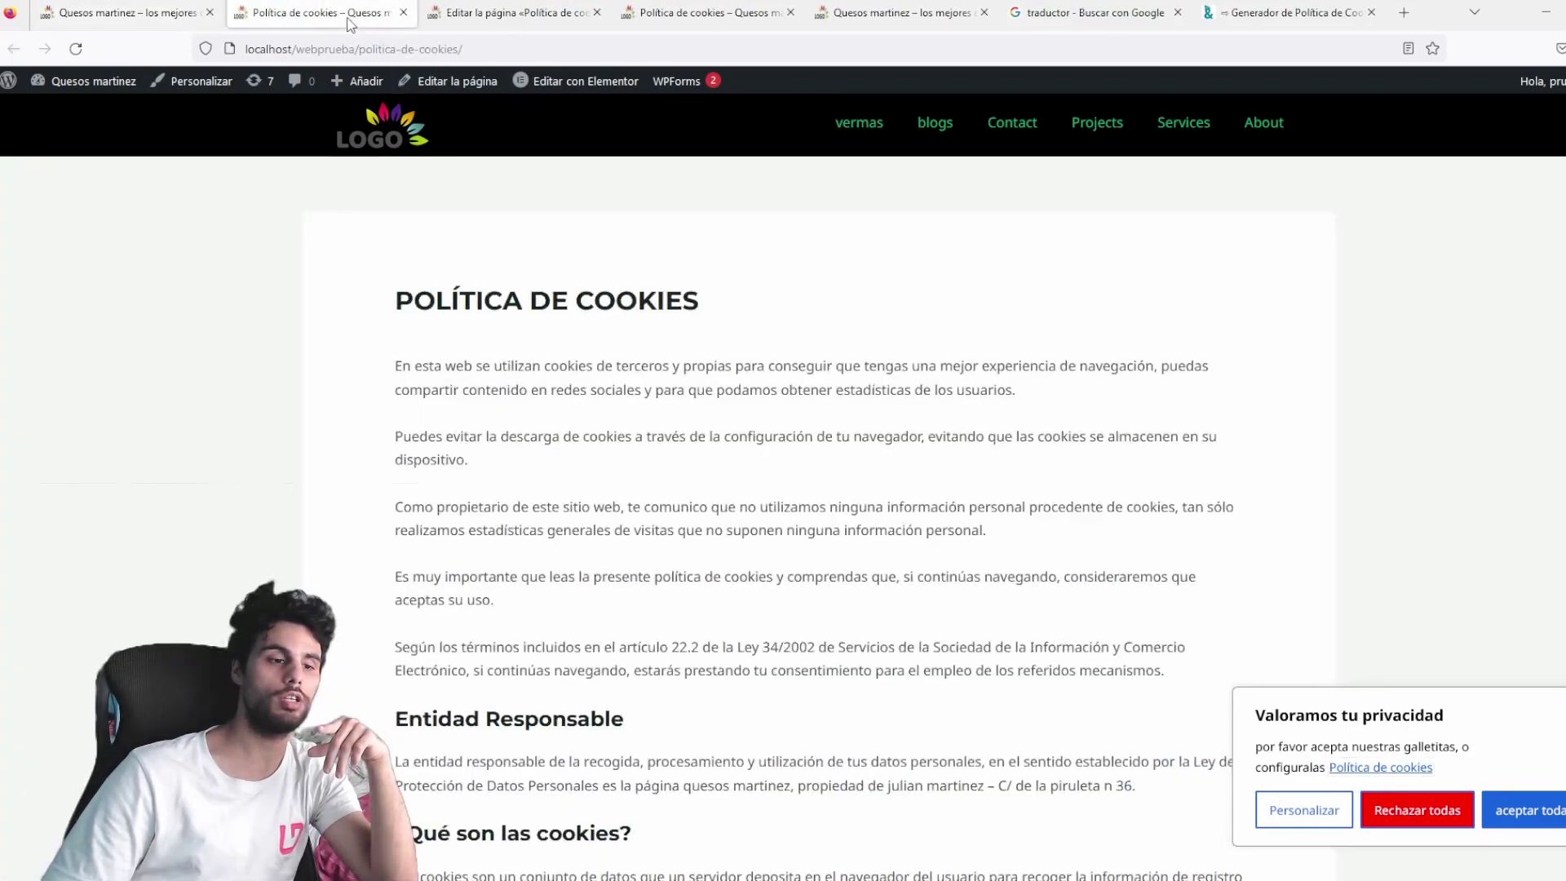
pyautogui.scroll(-15, 734, 458)
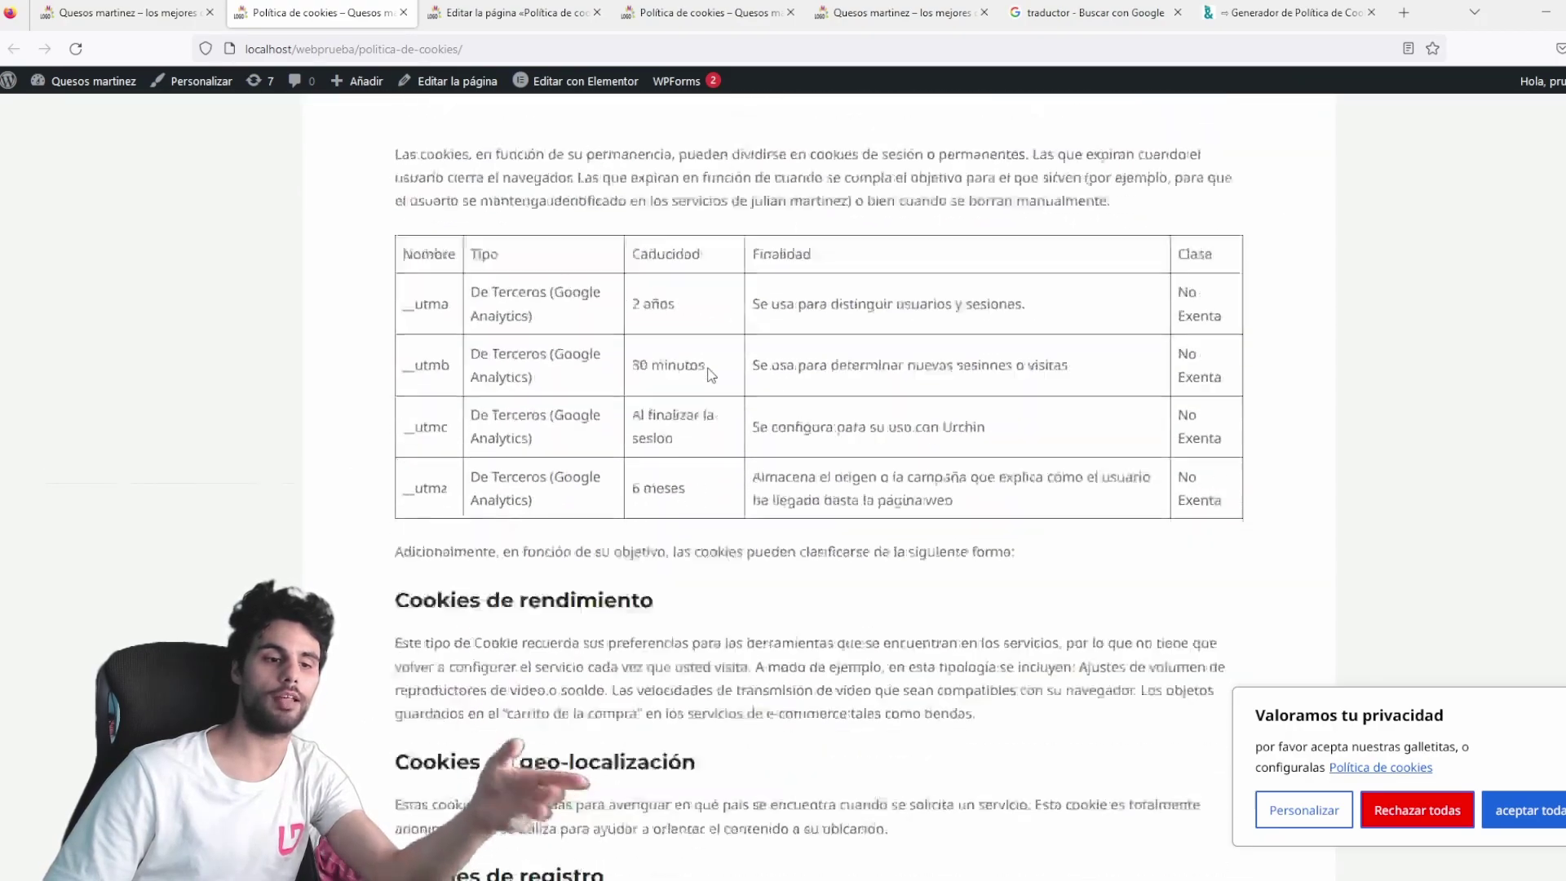
pyautogui.scroll(-10, 726, 465)
pyautogui.scroll(4, 685, 500)
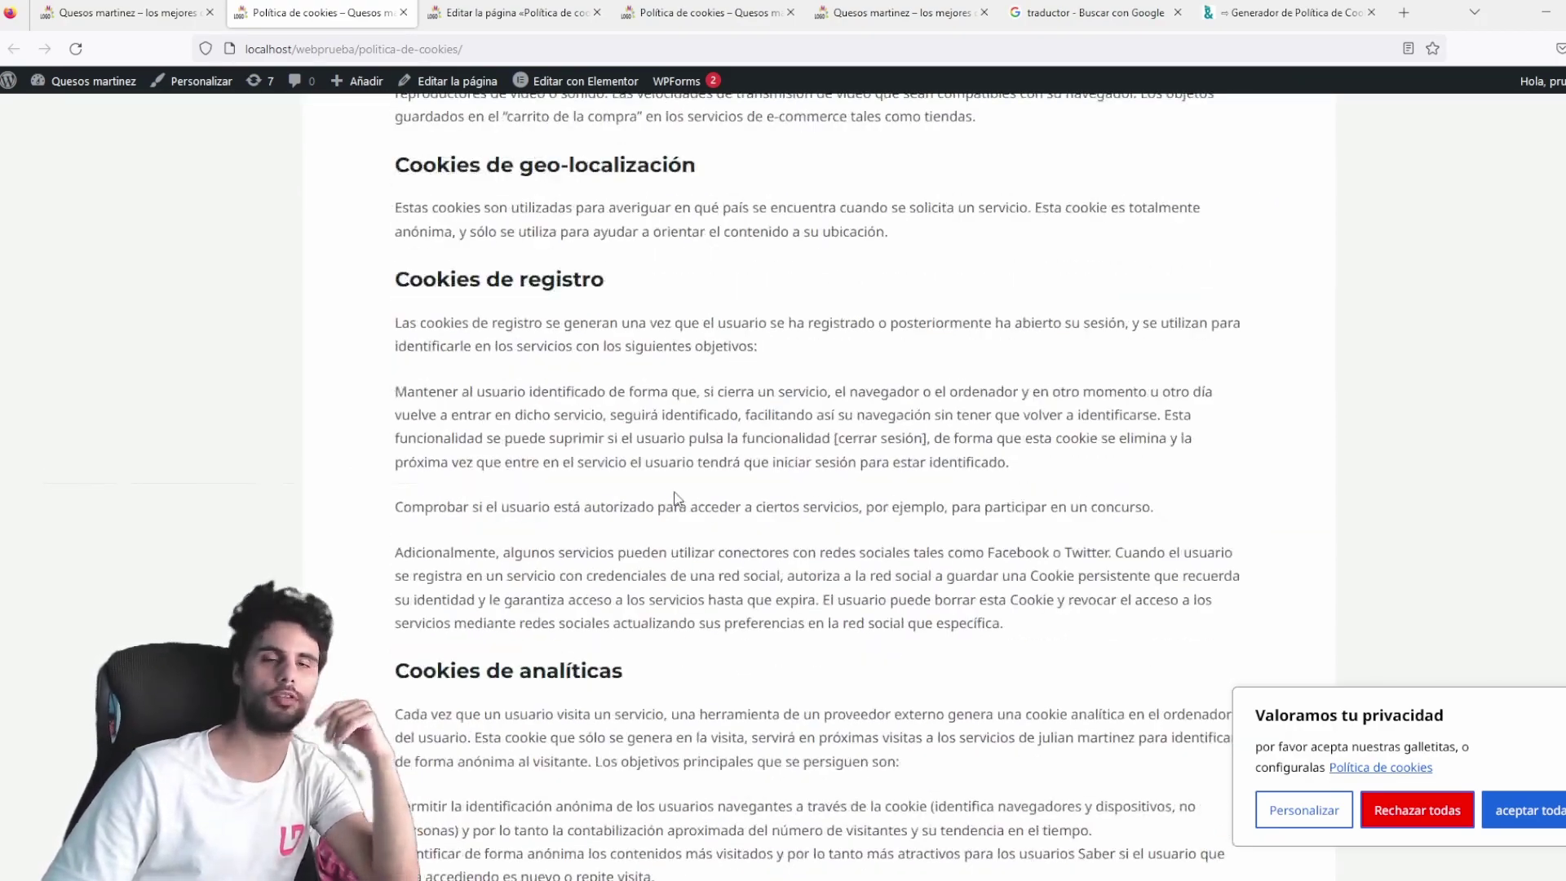
pyautogui.click(144, 23)
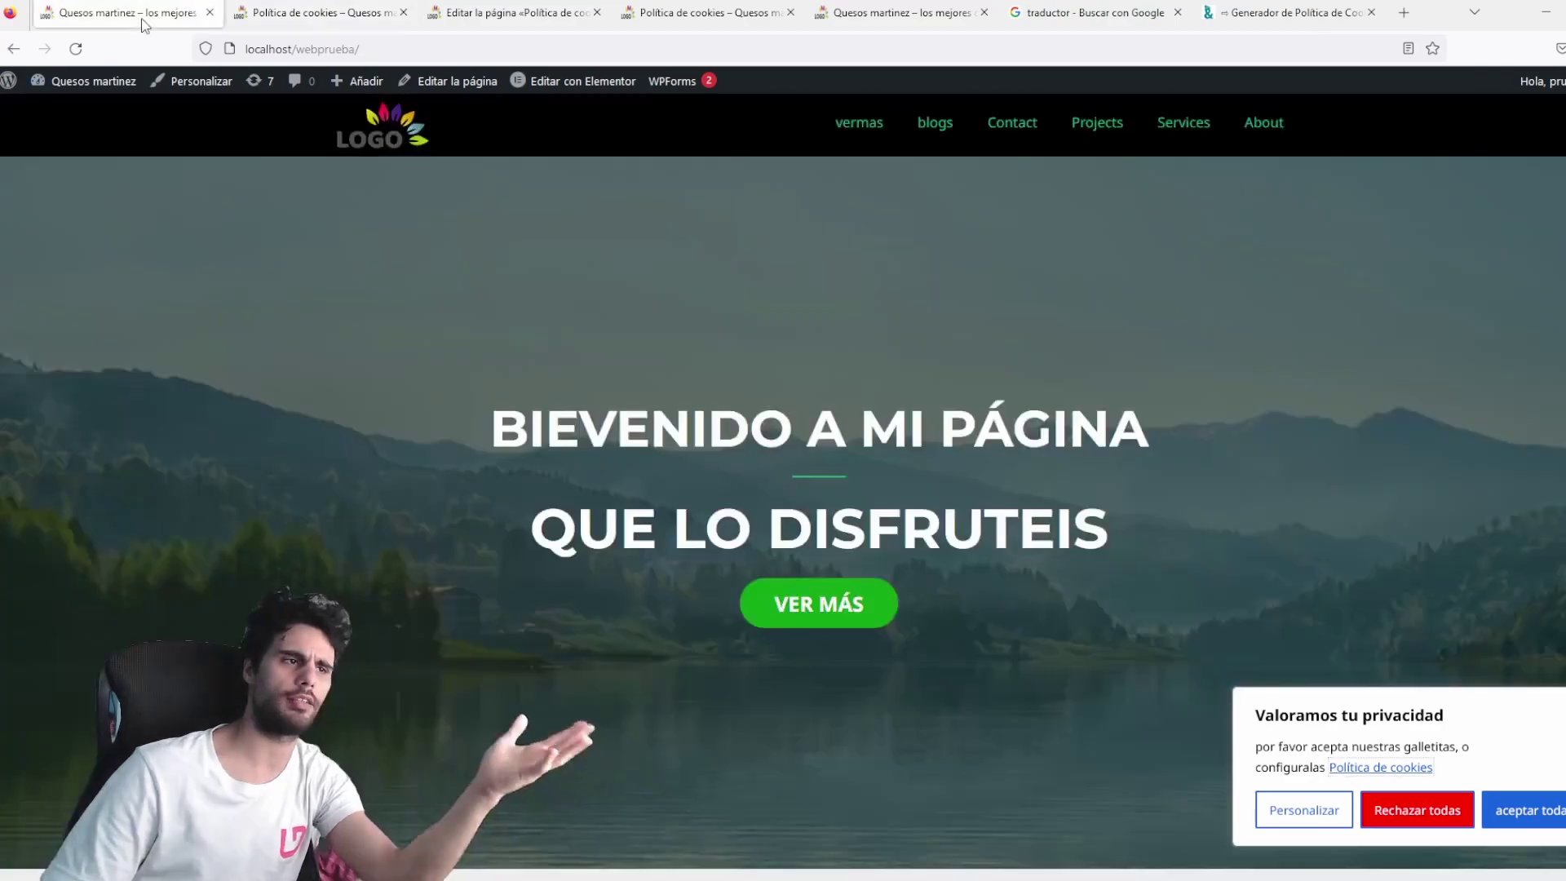
# Reject all cookies from Personalizar, then reopen the preferences via the badge and close them.
pyautogui.click(1307, 810)
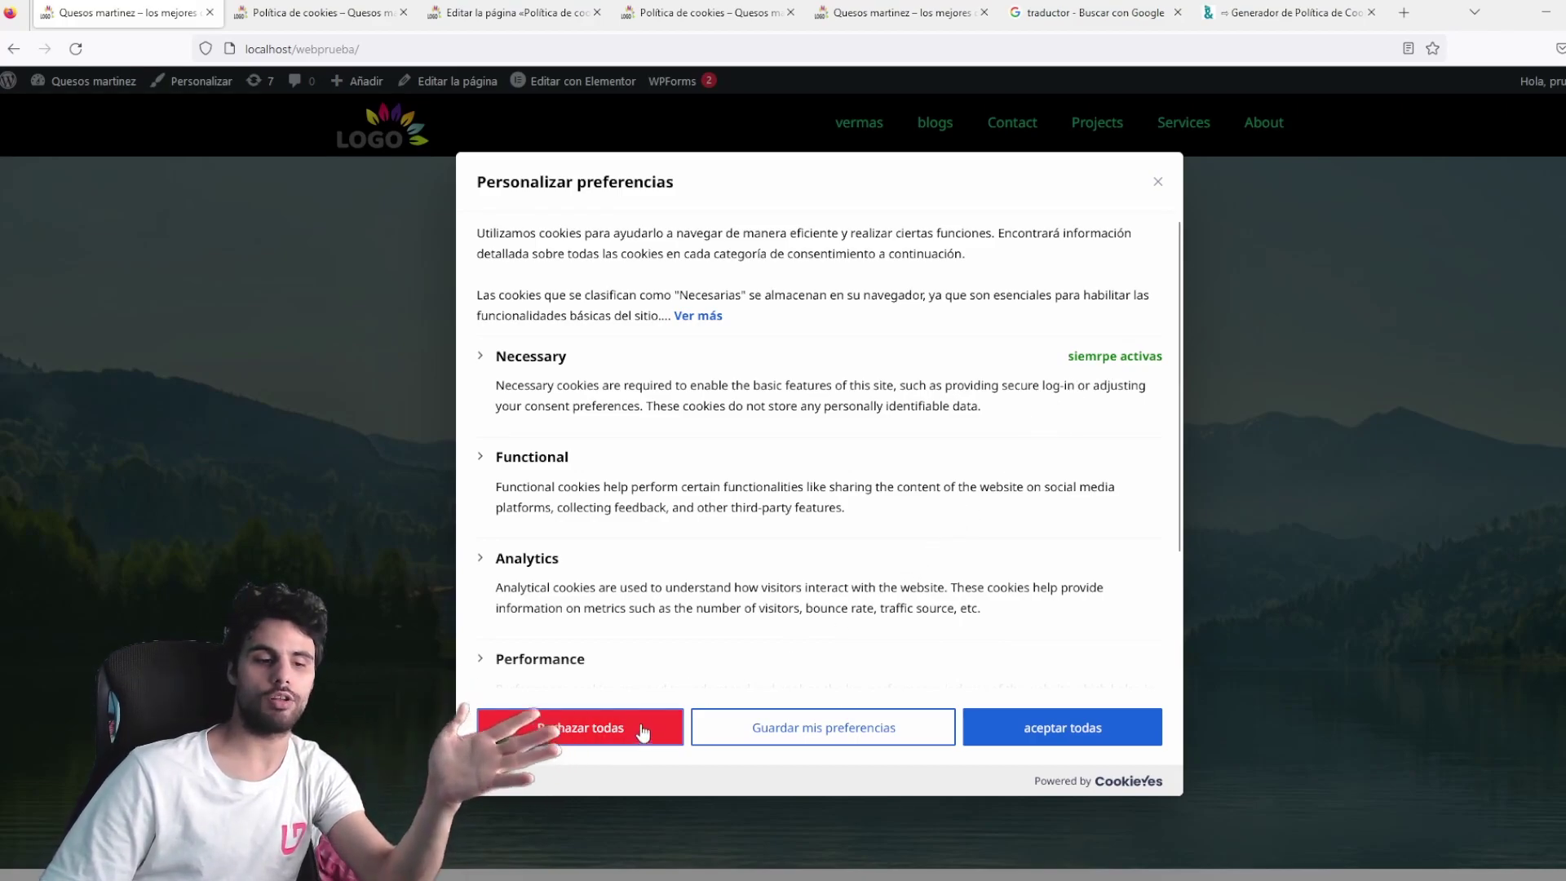
pyautogui.scroll(-2, 739, 461)
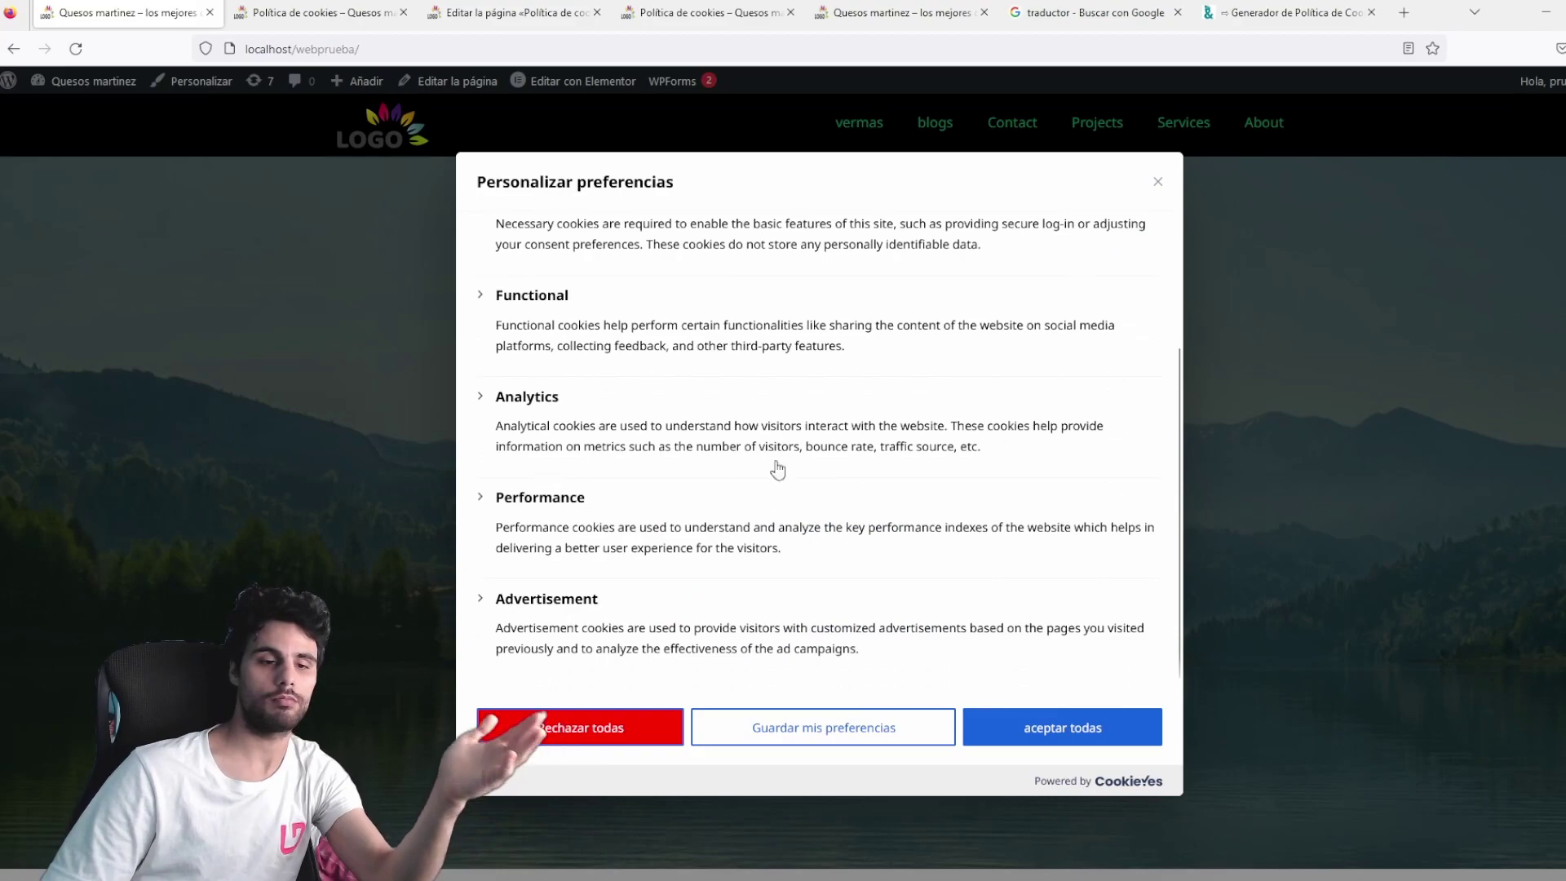
pyautogui.click(611, 732)
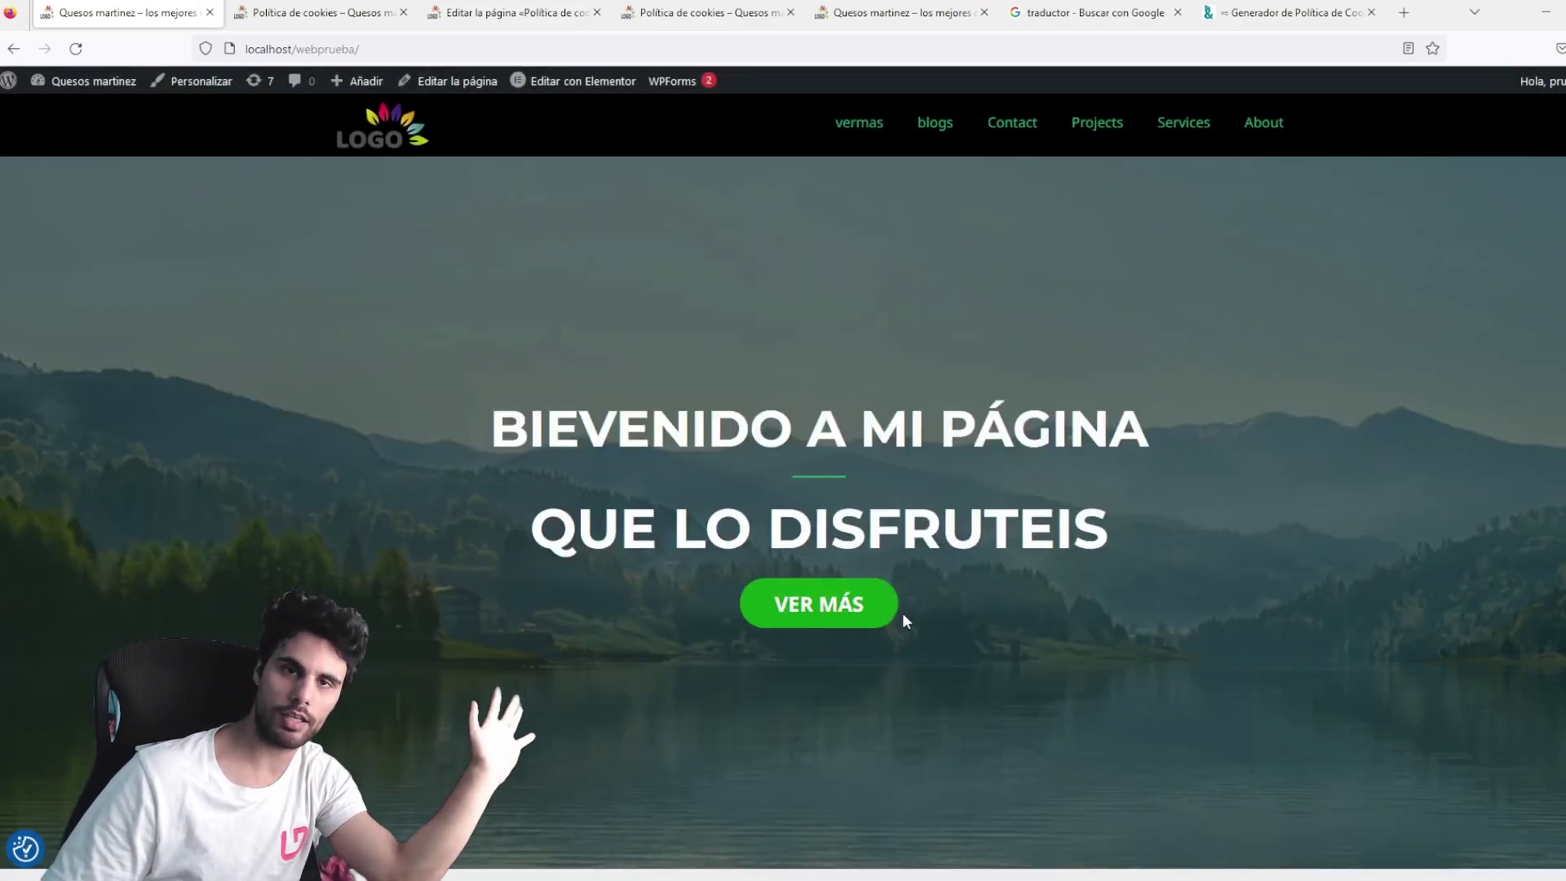
pyautogui.click(25, 851)
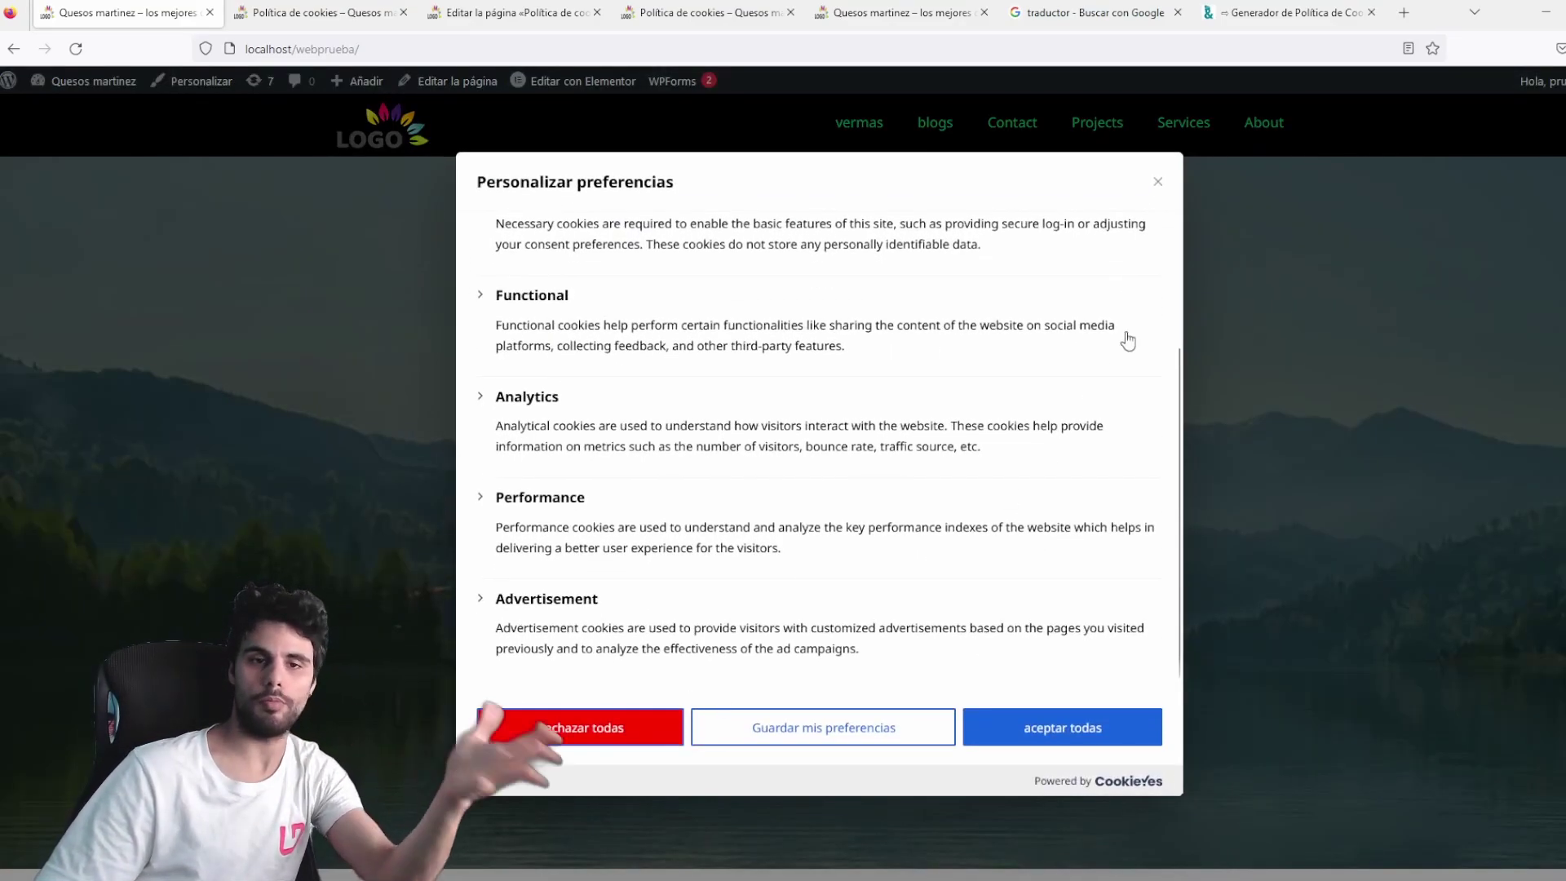
pyautogui.click(1157, 182)
pyautogui.scroll(-3, 336, 584)
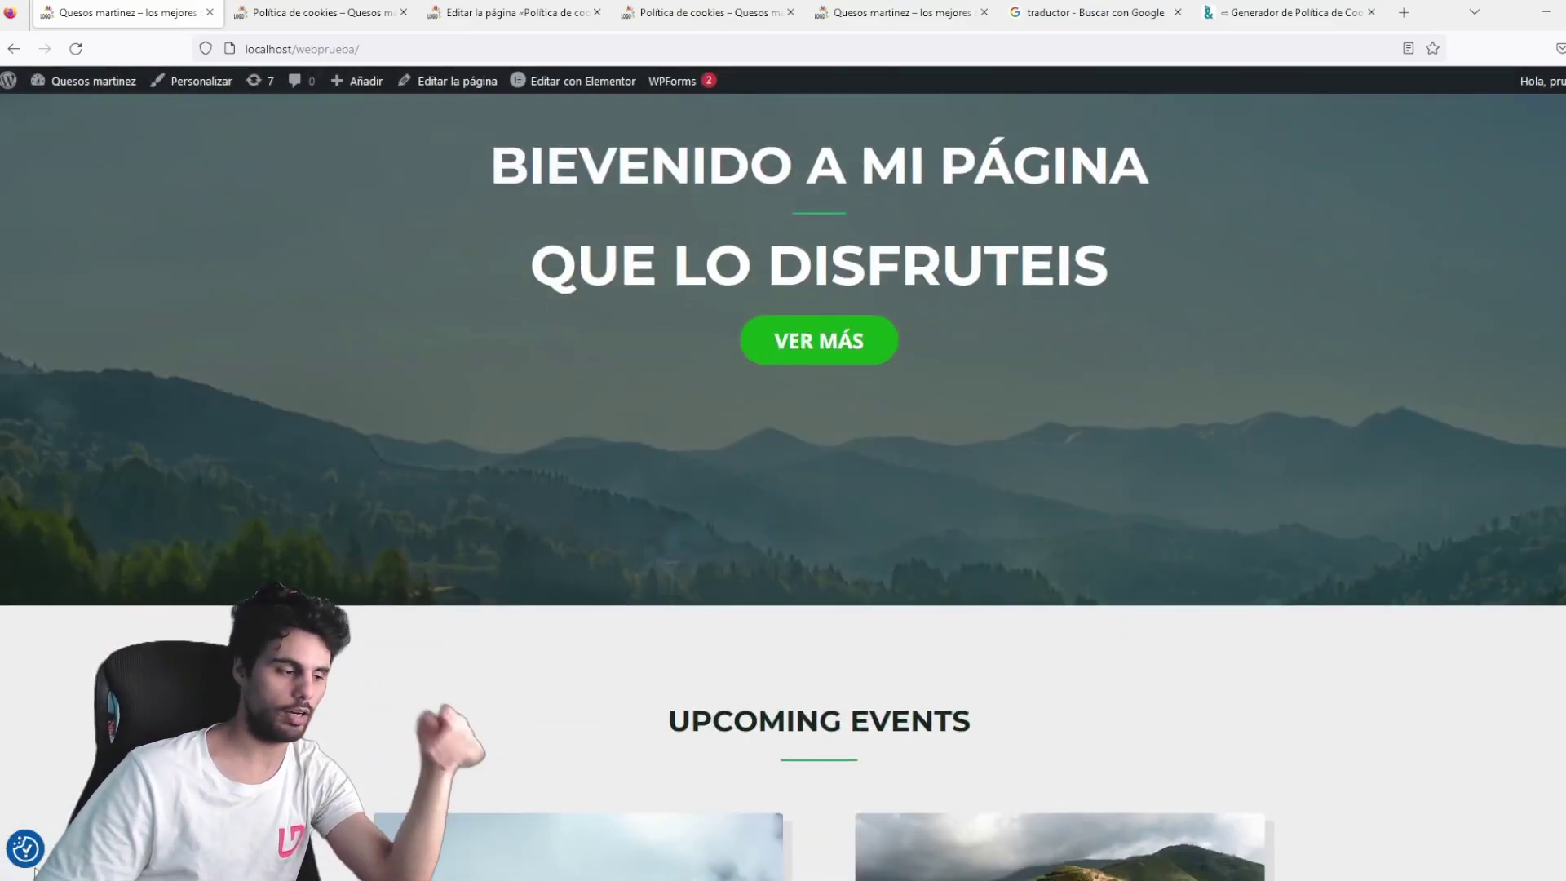